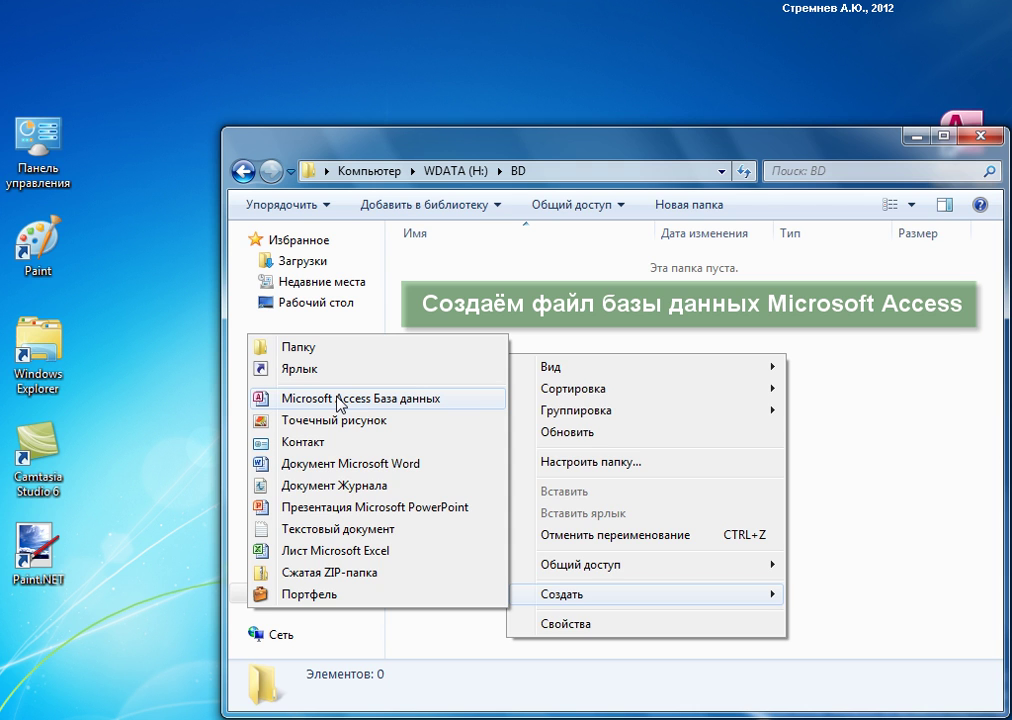
Create a Microsoft Access database file in the BD folder and name it "Заказ транспорта"
{"action": "left_click", "coordinate": [340, 398]}
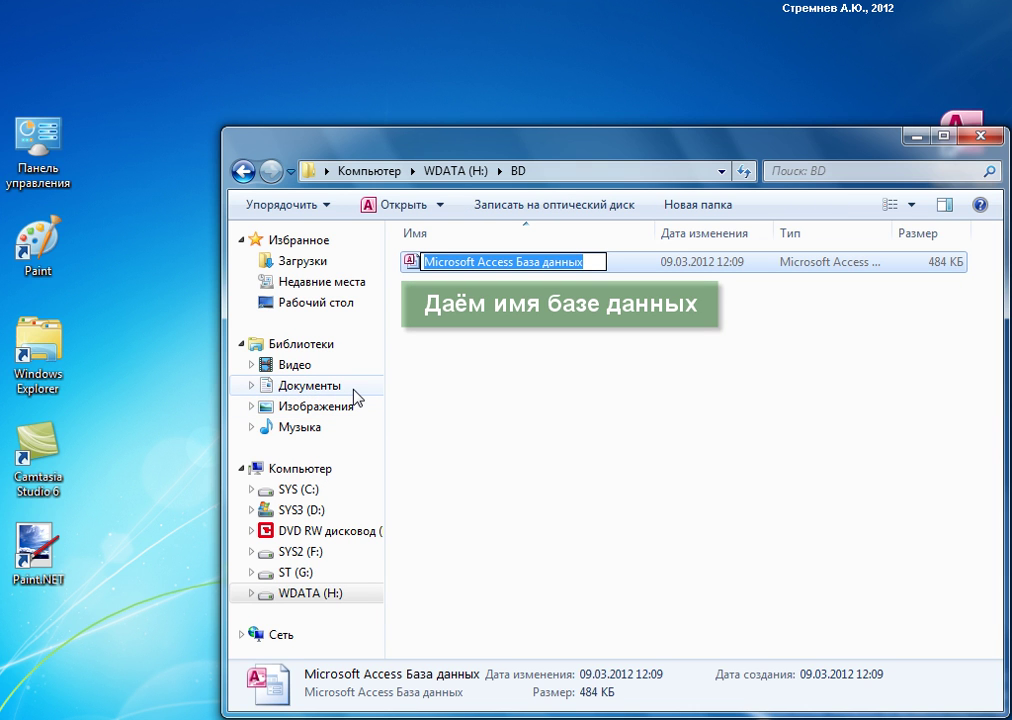
{"action": "type", "text": "Заказ"}
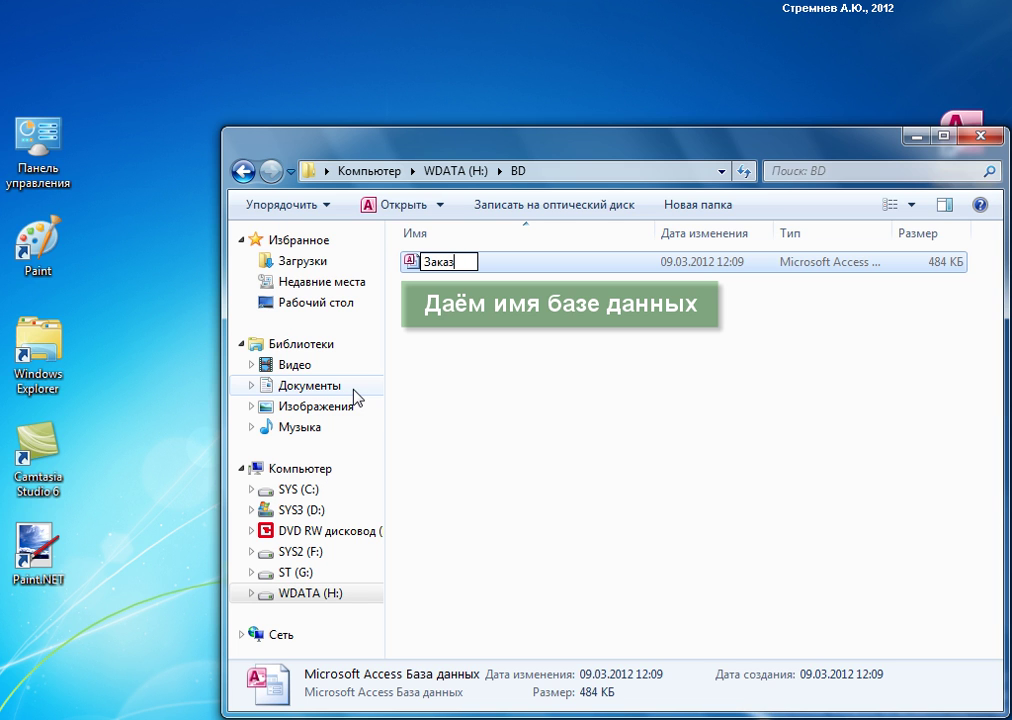
{"action": "type", "text": " транспорта"}
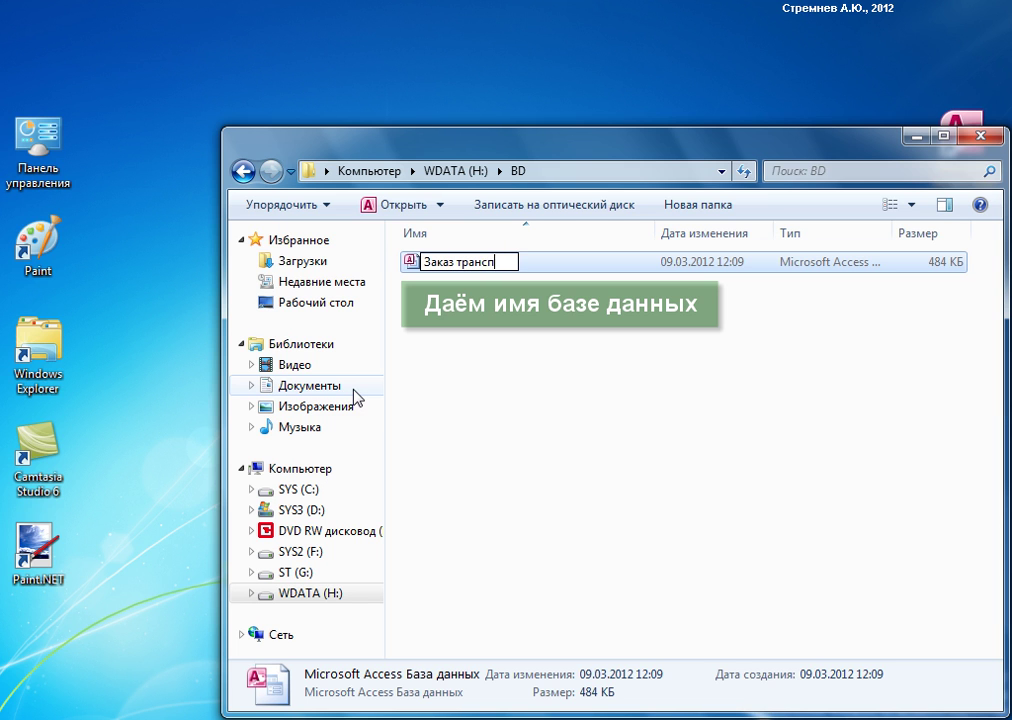
{"action": "left_click", "coordinate": [485, 335]}
Open the "Заказ транспорта" database in Microsoft Access and enable its active content
{"action": "right_click", "coordinate": [454, 263]}
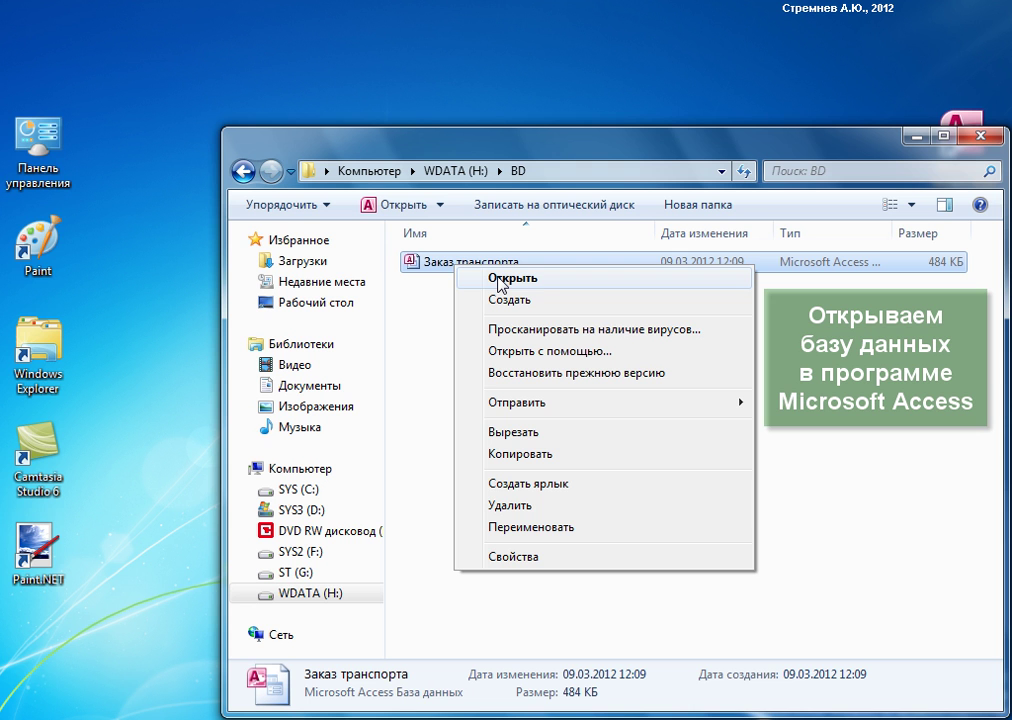
{"action": "left_click", "coordinate": [500, 280]}
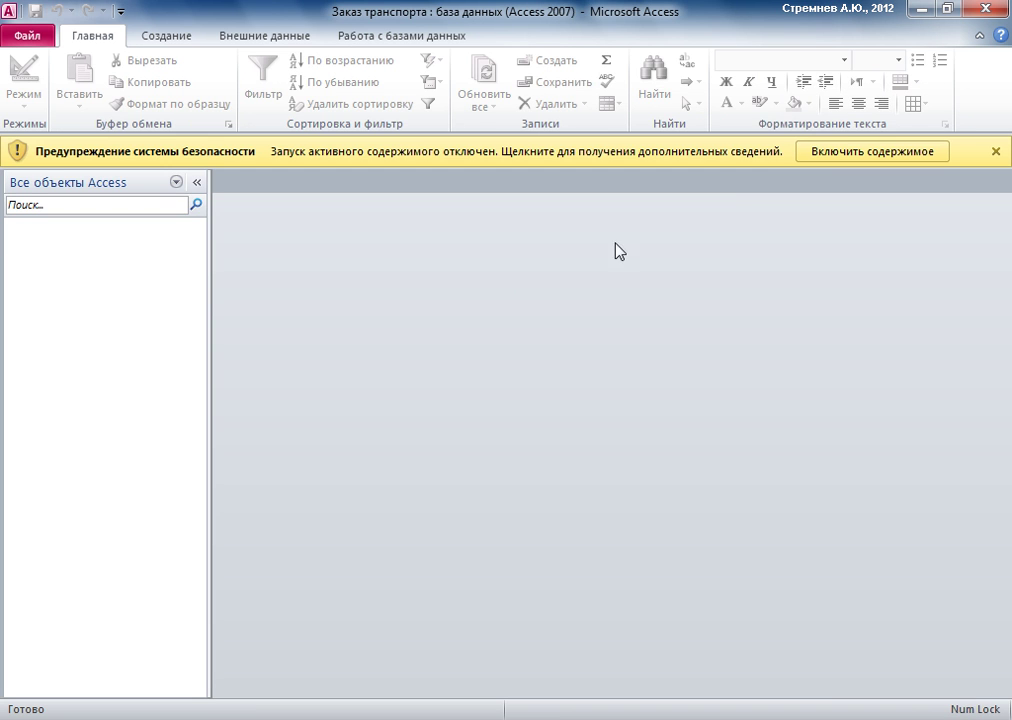
{"action": "left_click", "coordinate": [829, 155]}
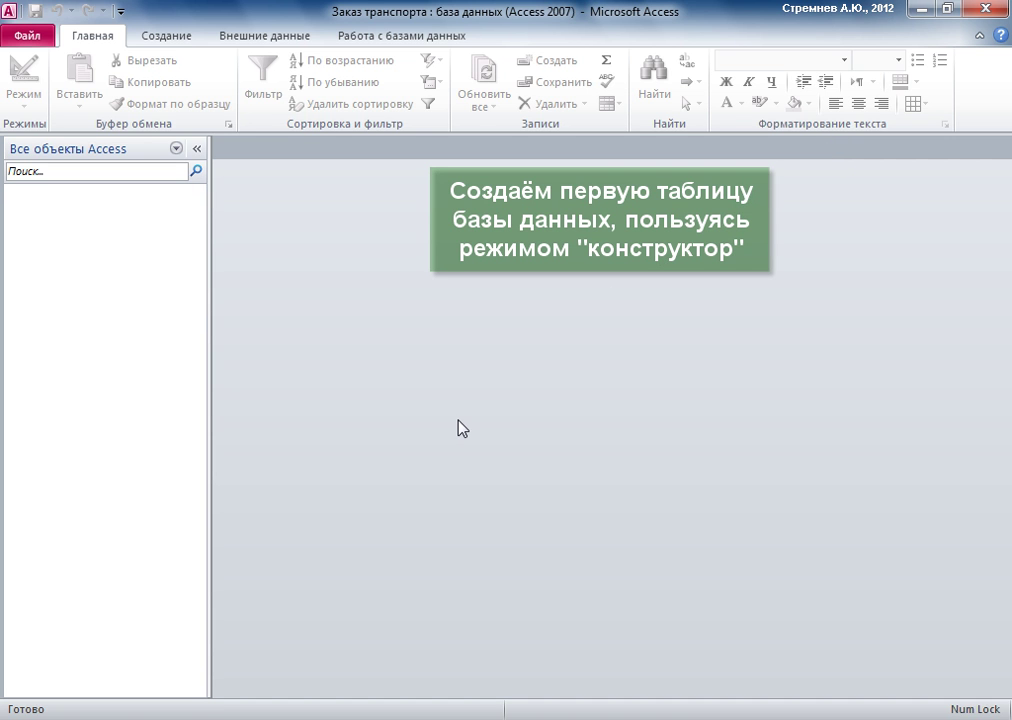
Create a new table in design view and add a first field ID1 with the data type Счетчик
{"action": "left_click", "coordinate": [172, 40]}
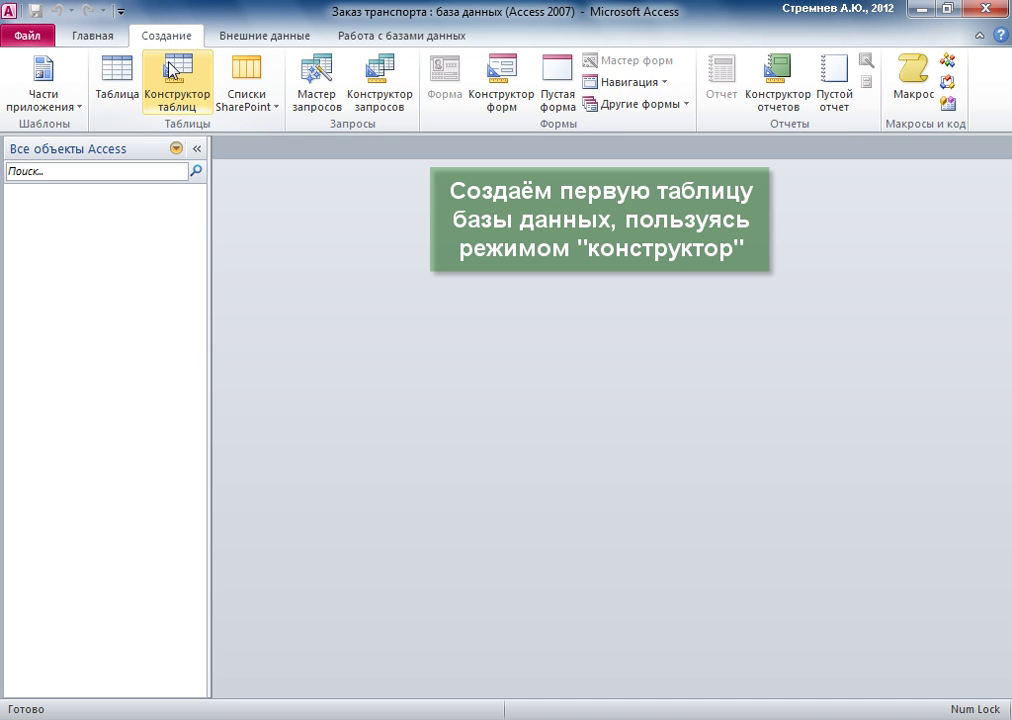
{"action": "left_click", "coordinate": [172, 90]}
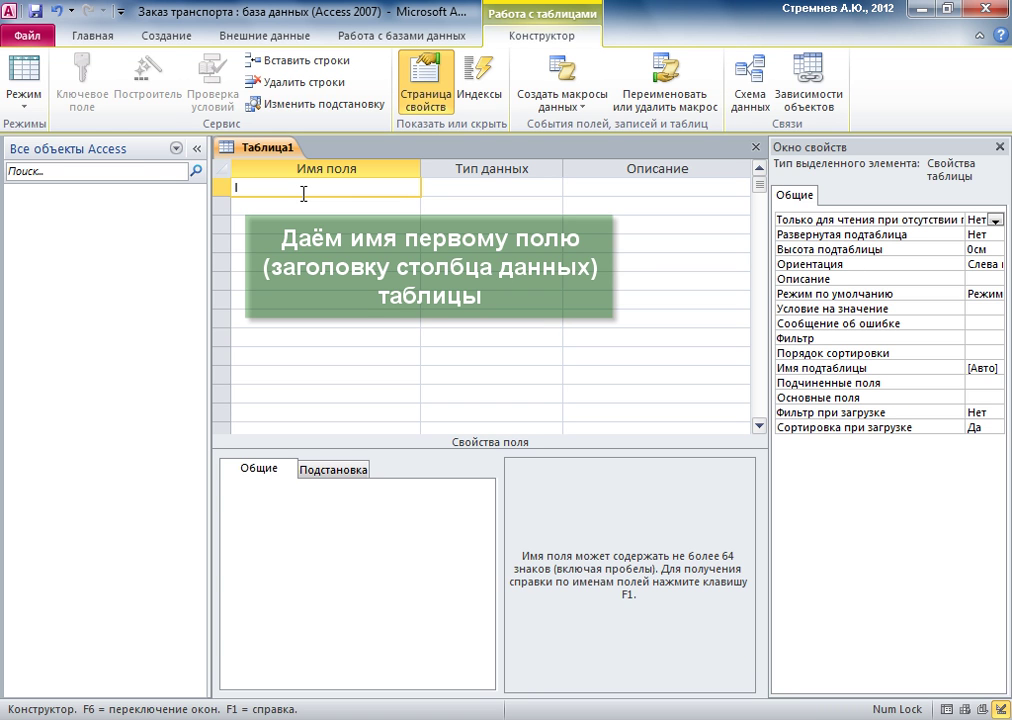
{"action": "type", "text": "ID1"}
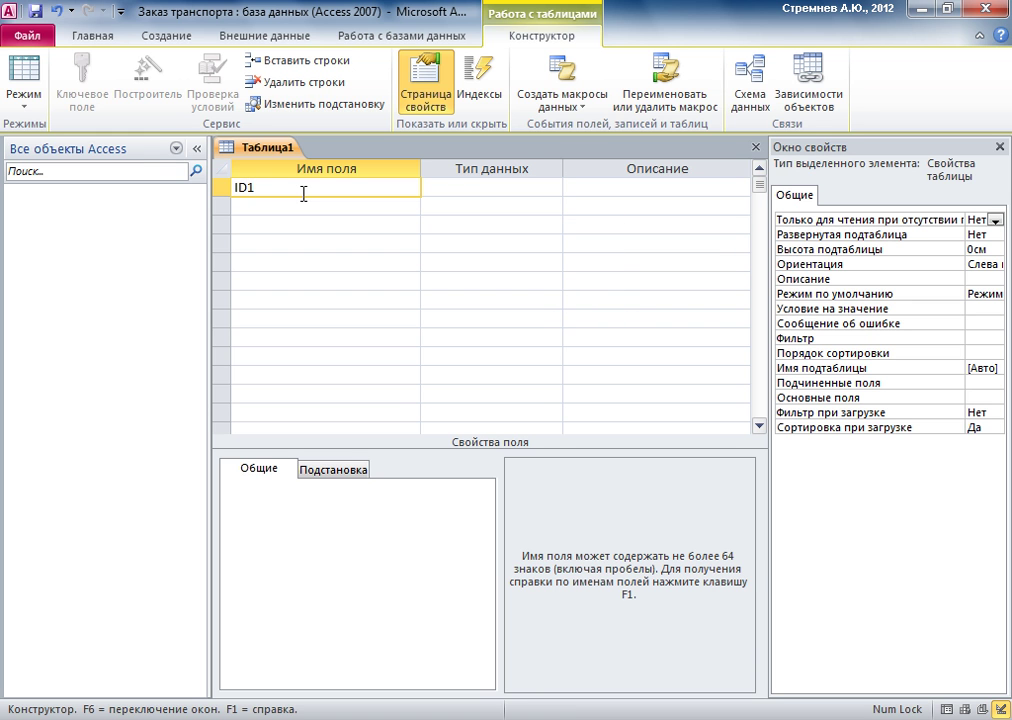
{"action": "left_click", "coordinate": [475, 188]}
{"action": "left_click", "coordinate": [553, 188]}
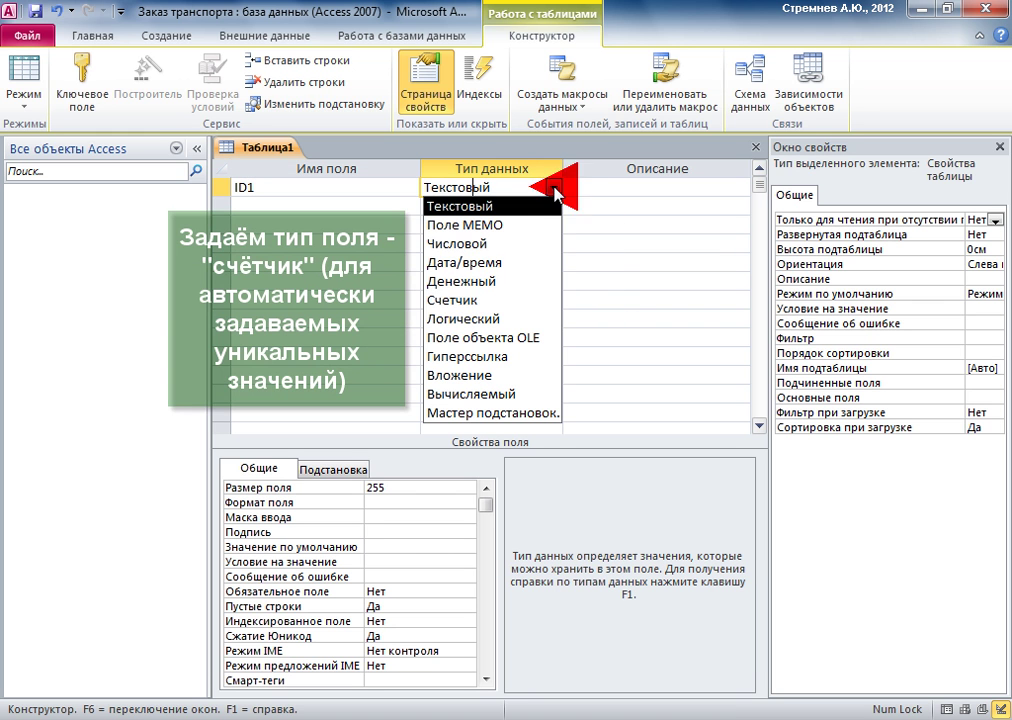
{"action": "left_click", "coordinate": [455, 300]}
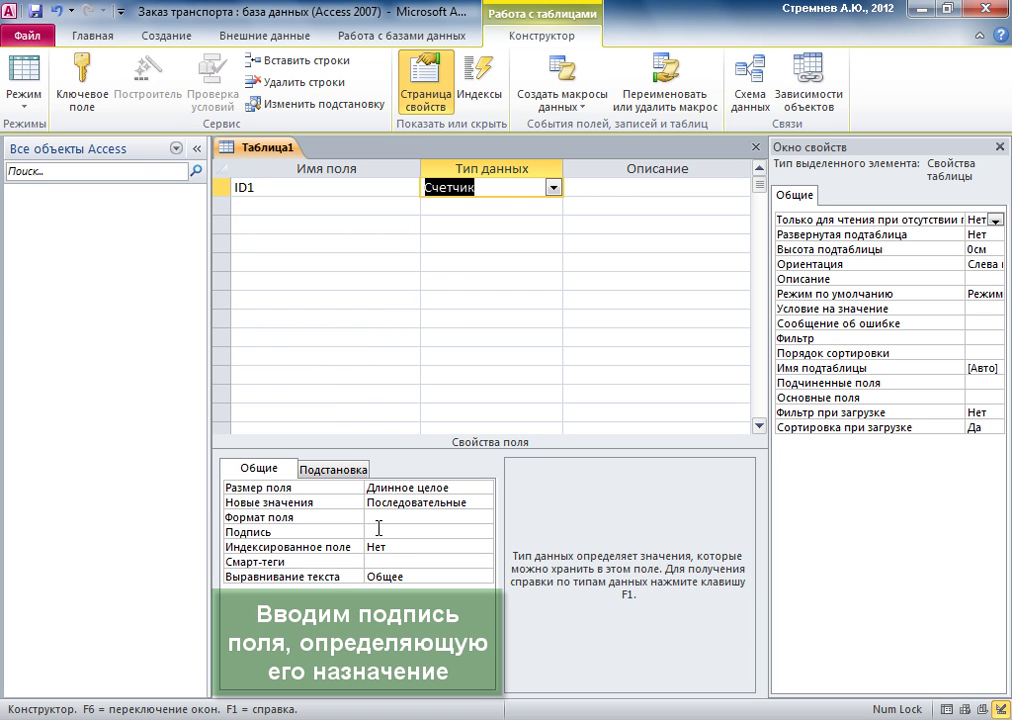
Give the ID1 field the caption "Номер заказа" and index it as "Да (Совпадения не допускаются)"
{"action": "left_click", "coordinate": [379, 531]}
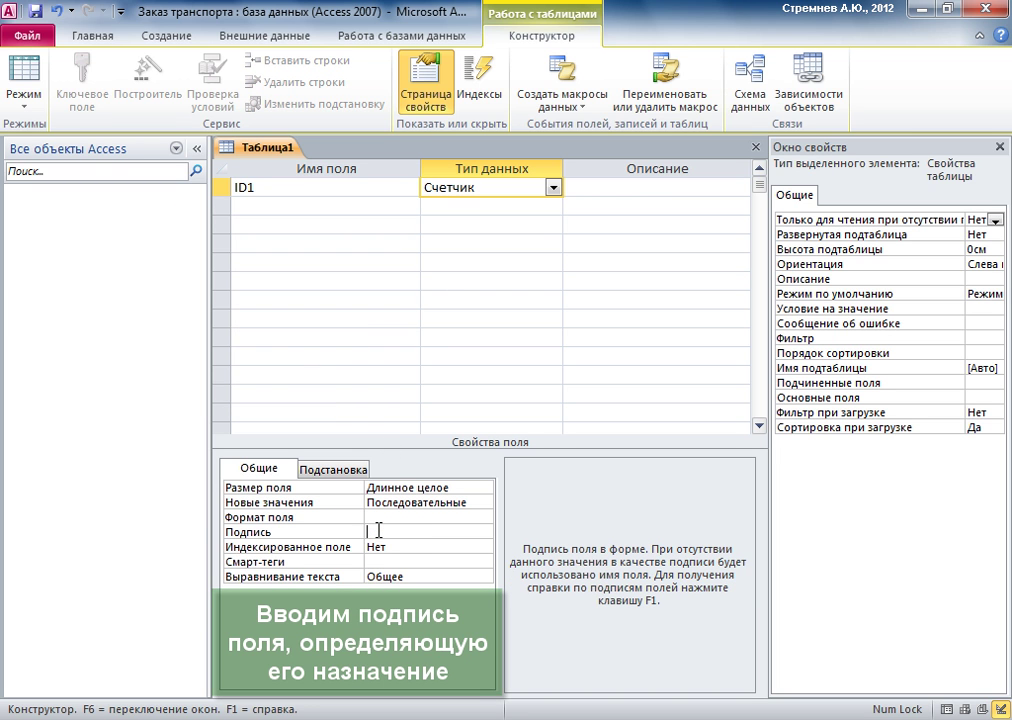
{"action": "type", "text": "Номер заказа"}
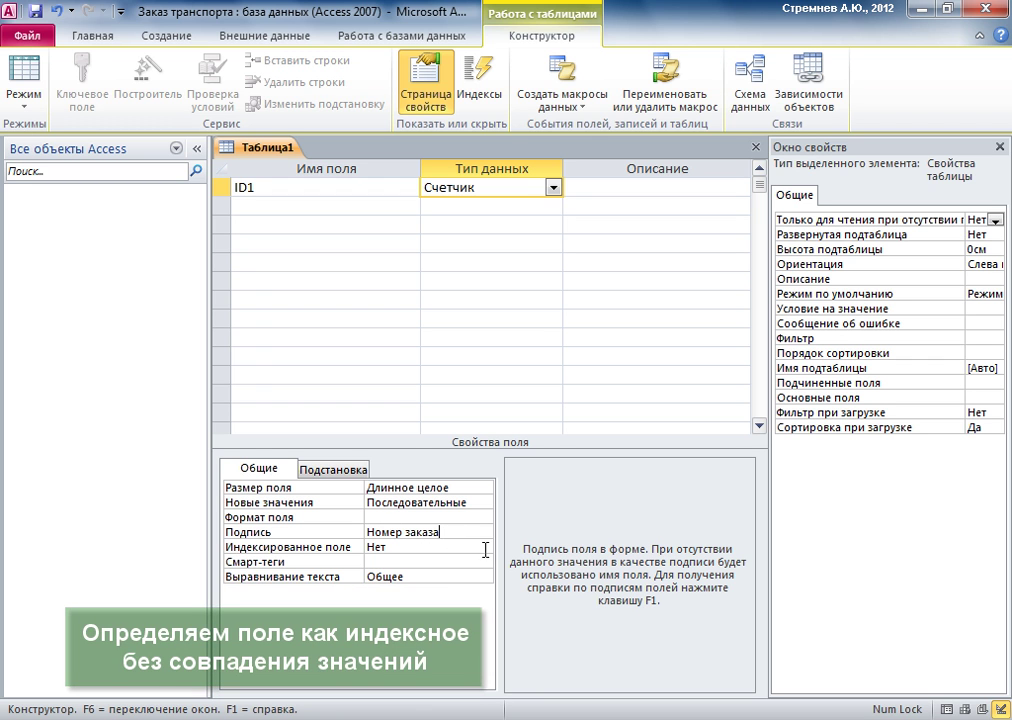
{"action": "left_click", "coordinate": [484, 547]}
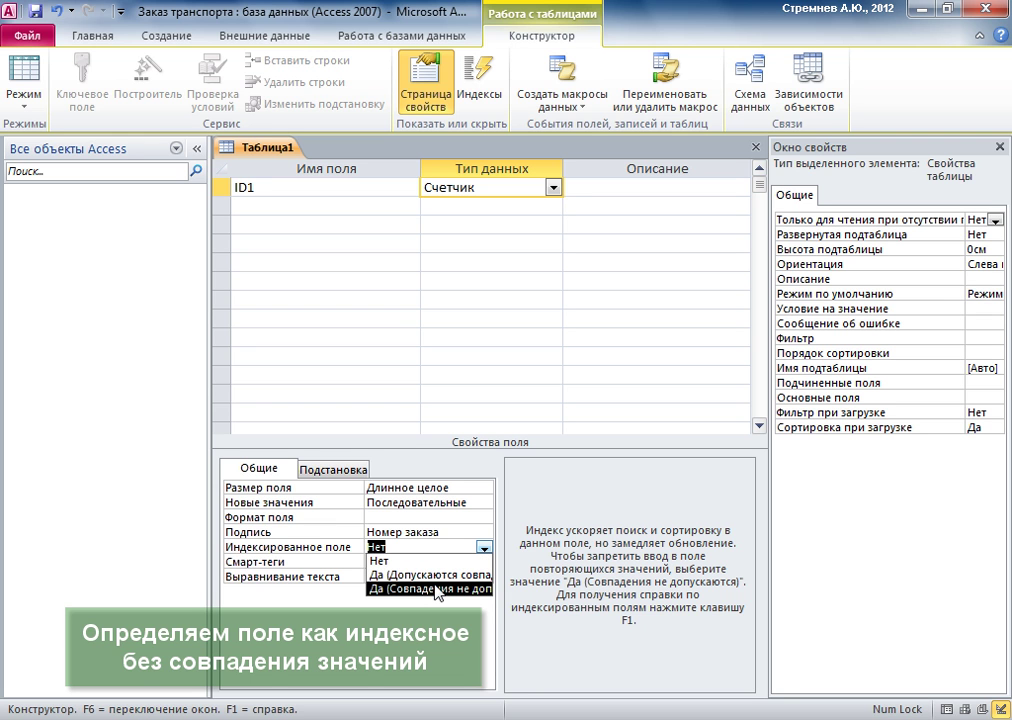
{"action": "left_click", "coordinate": [435, 588]}
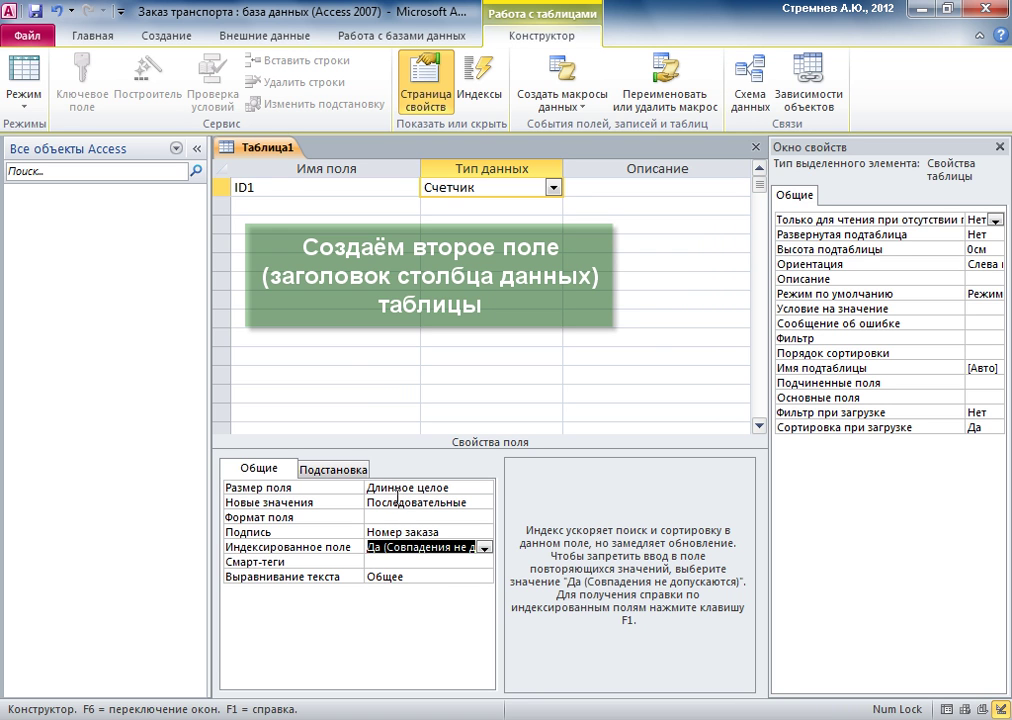
Add a second field Нас_пункт with the data type Текстовый and the caption "Населенный пункт"
{"action": "left_click", "coordinate": [280, 205]}
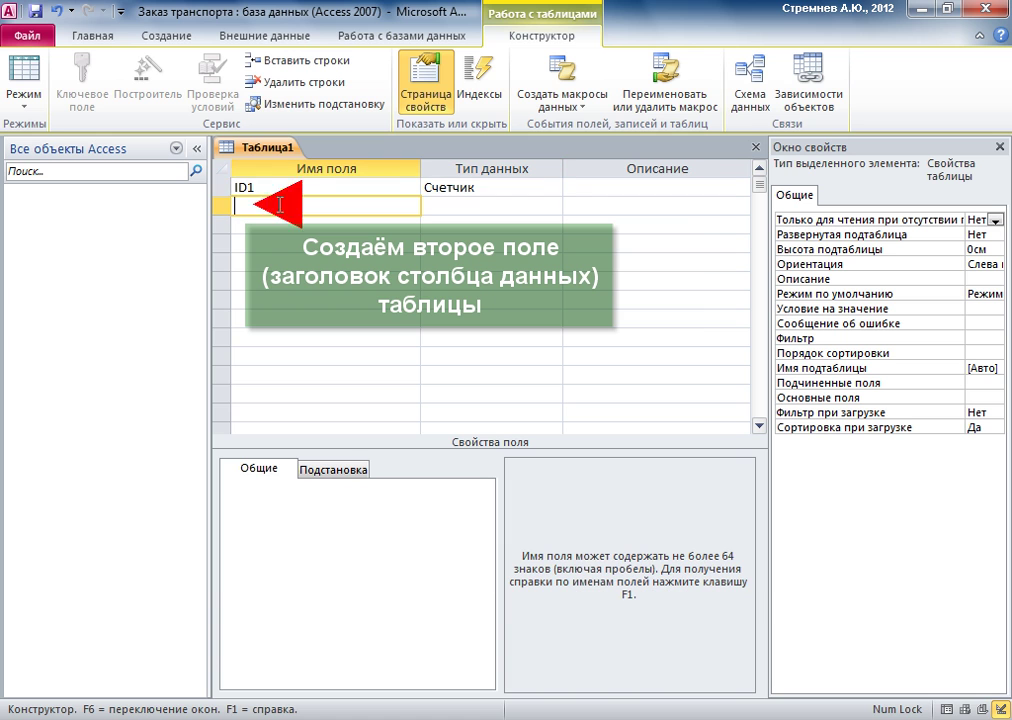
{"action": "type", "text": "Нас"}
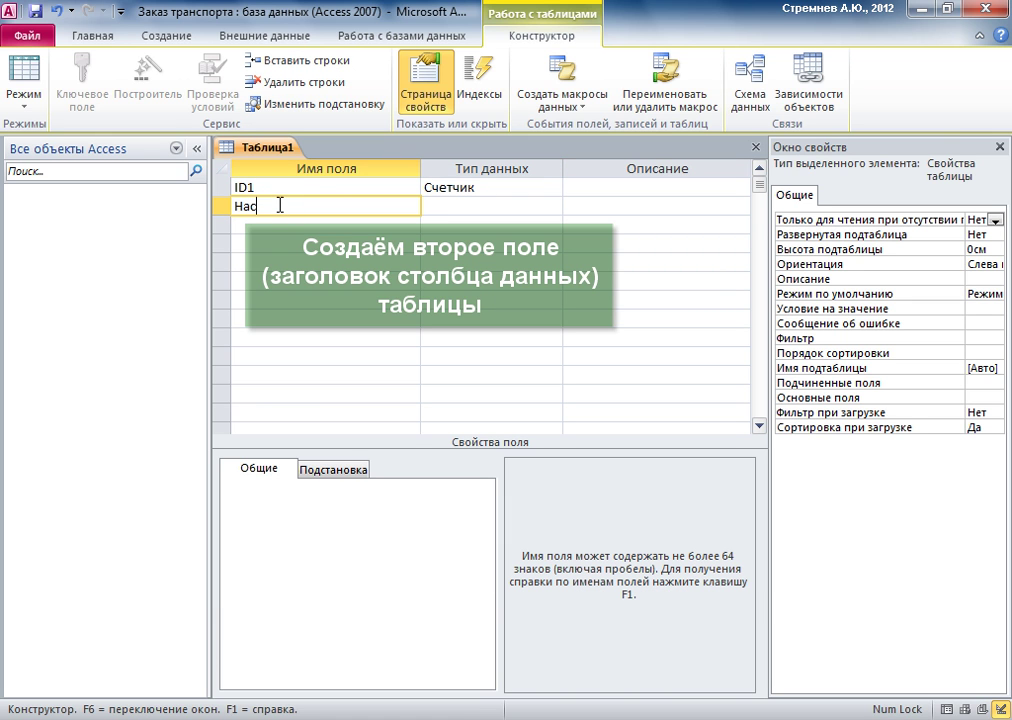
{"action": "type", "text": "_пункт"}
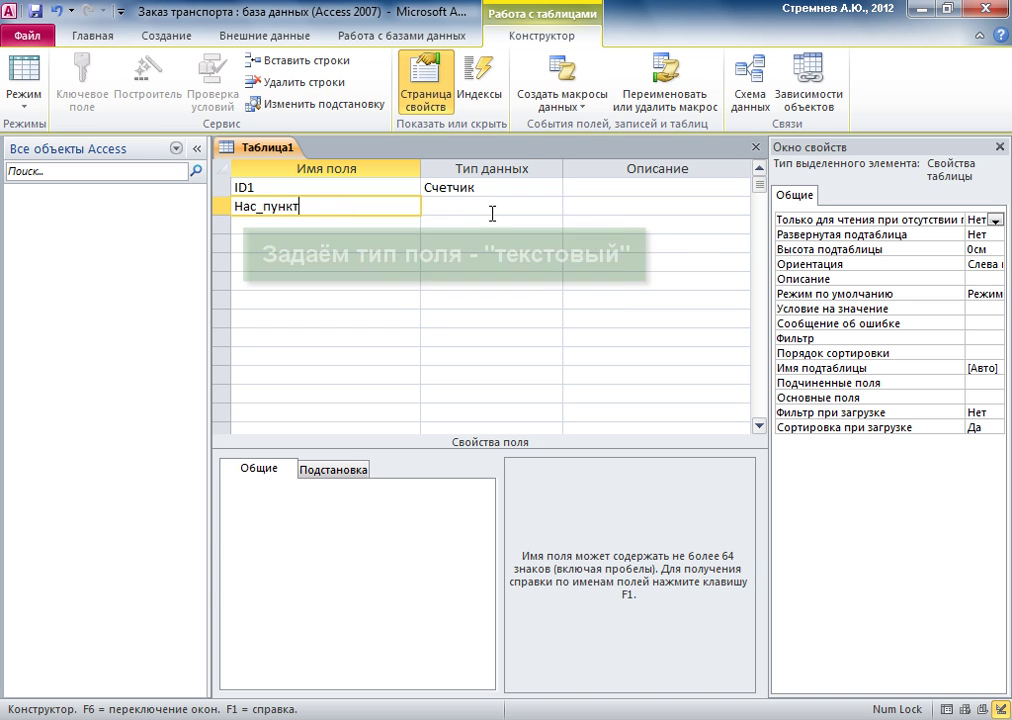
{"action": "left_click", "coordinate": [500, 207]}
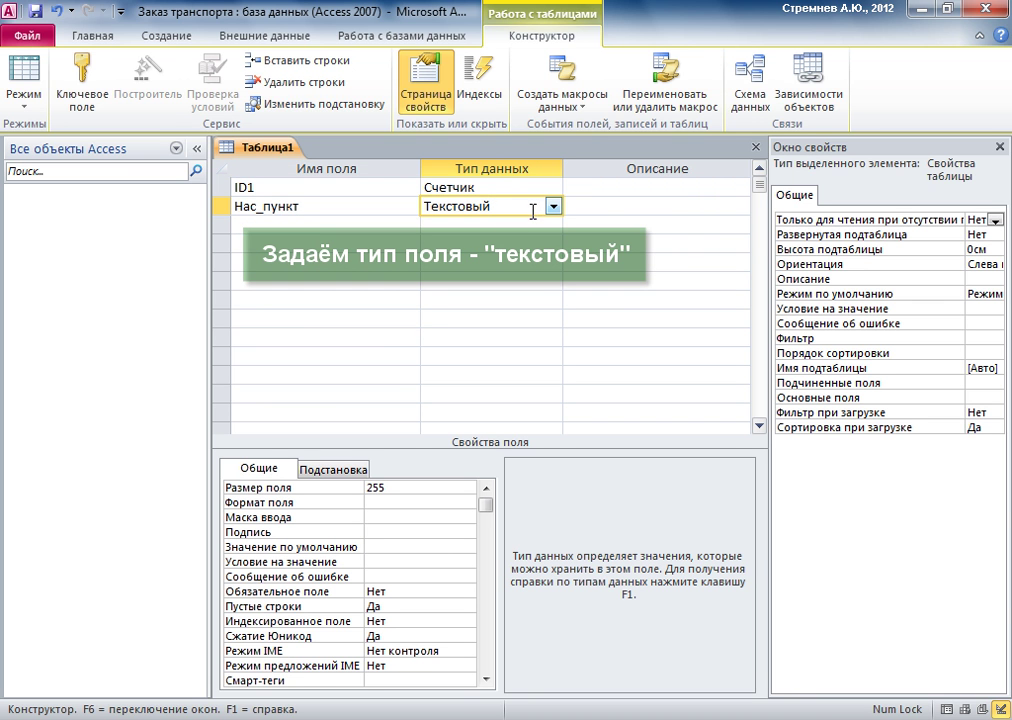
{"action": "left_click", "coordinate": [428, 533]}
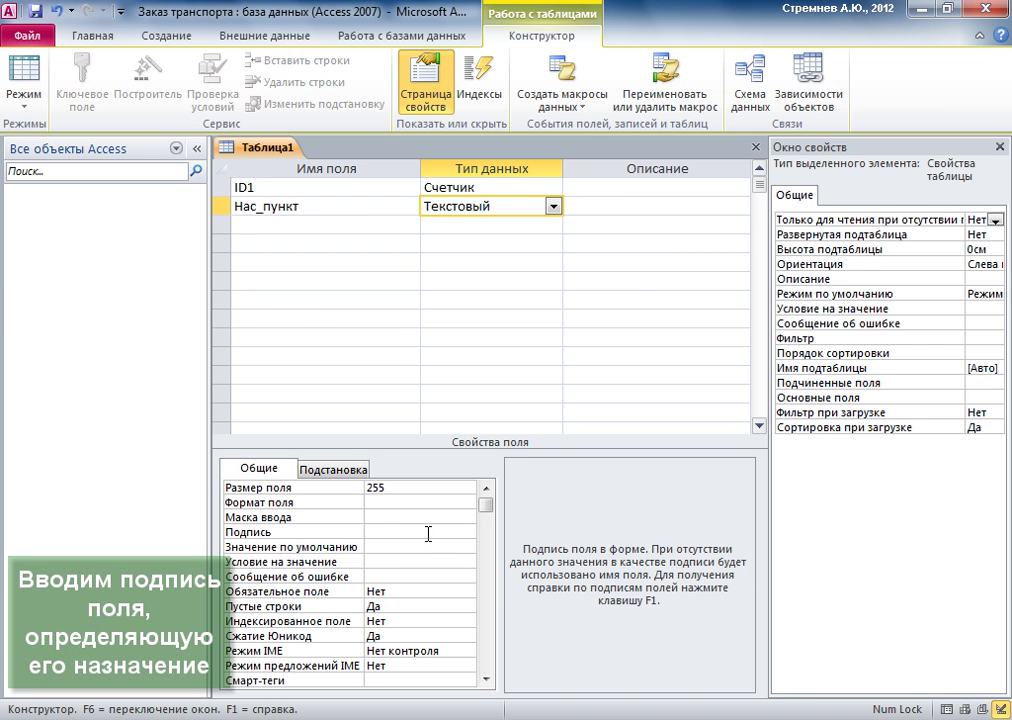
{"action": "type", "text": "Населенный пункт"}
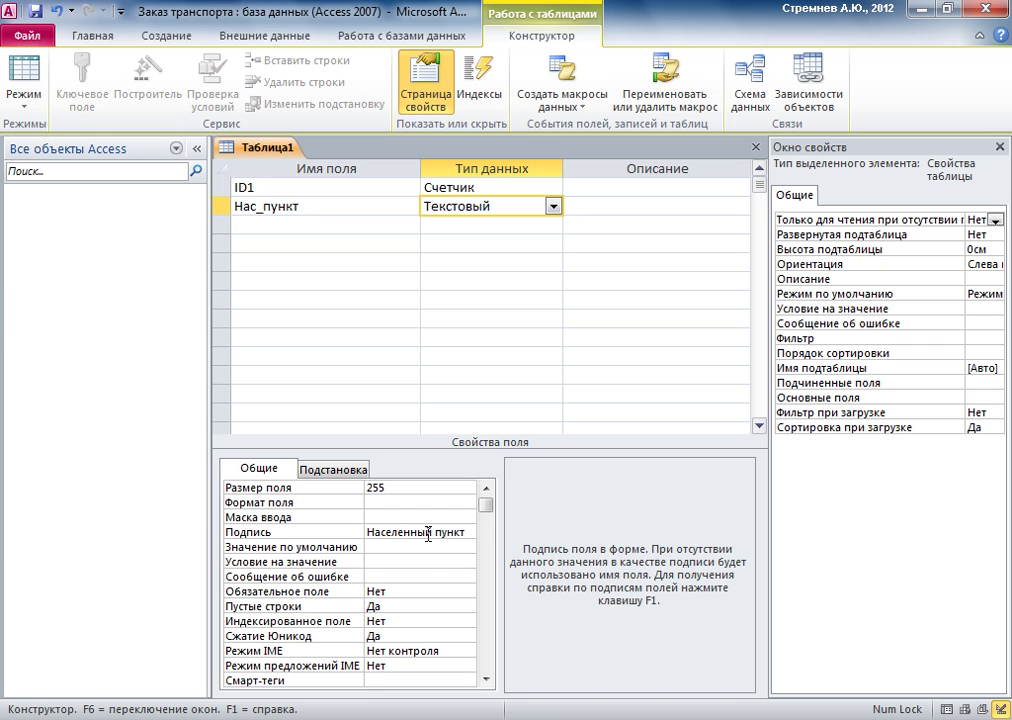
For the Нас_пункт field, set Обязательное поле to Да and Пустые строки to Нет
{"action": "left_click", "coordinate": [462, 591]}
{"action": "left_click", "coordinate": [466, 592]}
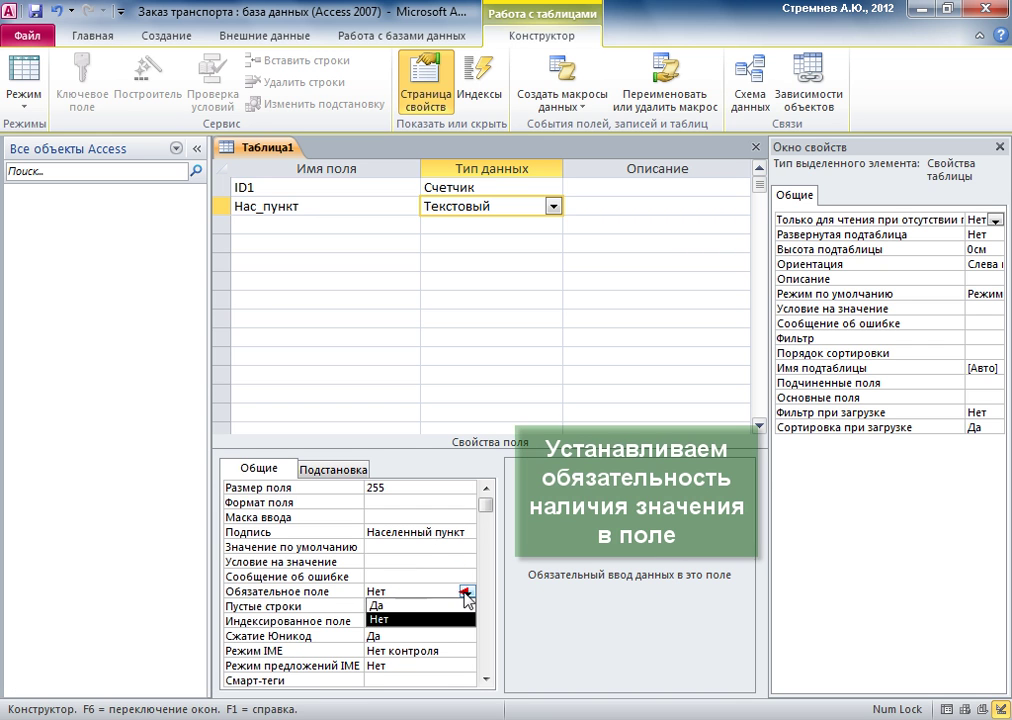
{"action": "left_click", "coordinate": [410, 606]}
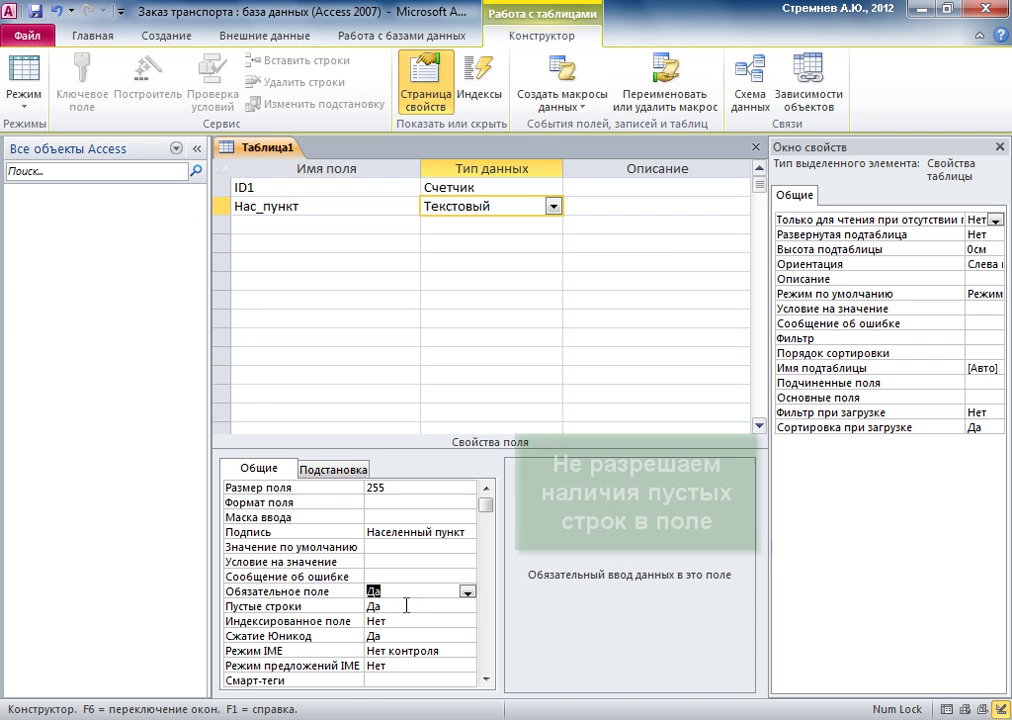
{"action": "left_click", "coordinate": [406, 606]}
{"action": "left_click", "coordinate": [467, 607]}
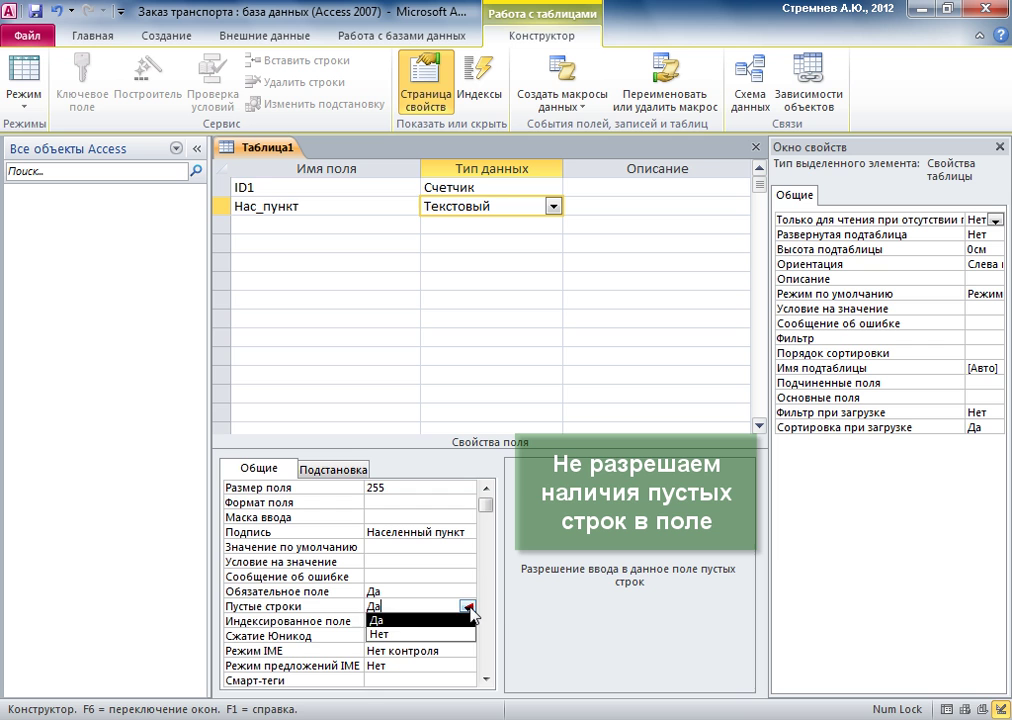
{"action": "left_click", "coordinate": [412, 635]}
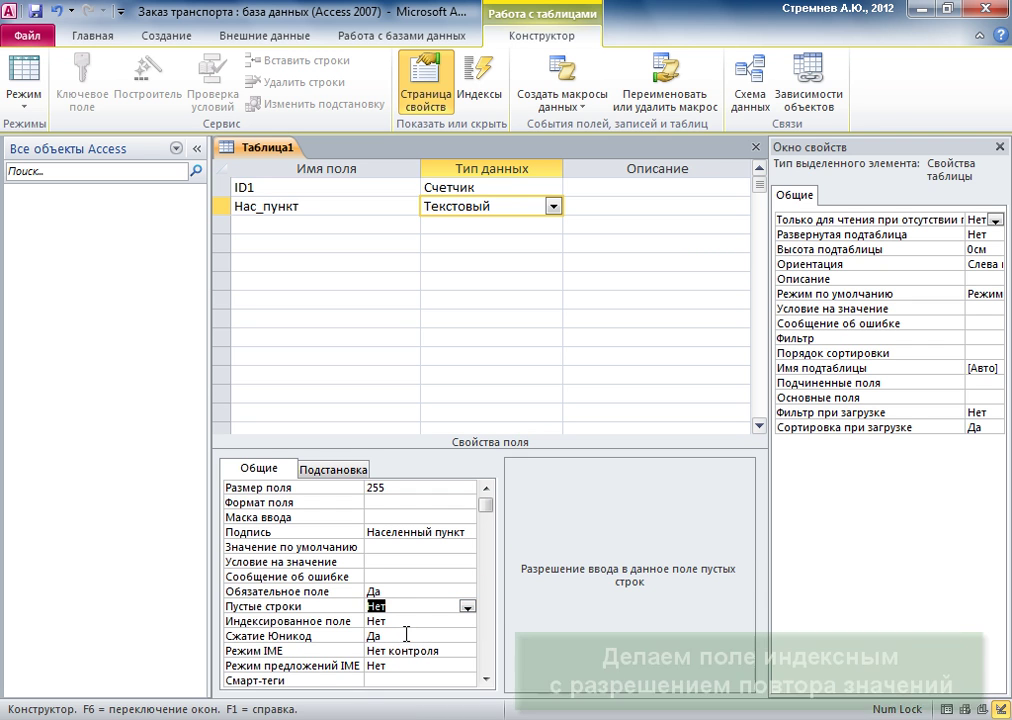
Index the Нас_пункт field with duplicate values allowed, choosing the "Да (Допускаются совпадения)" option
{"action": "left_click", "coordinate": [452, 621]}
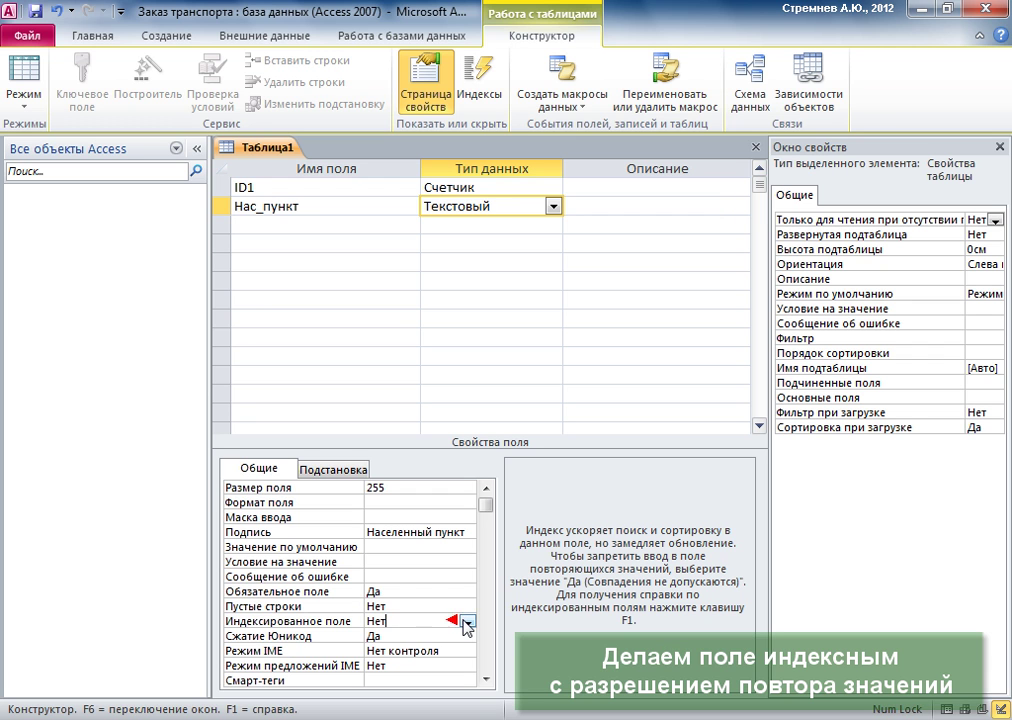
{"action": "left_click", "coordinate": [467, 621]}
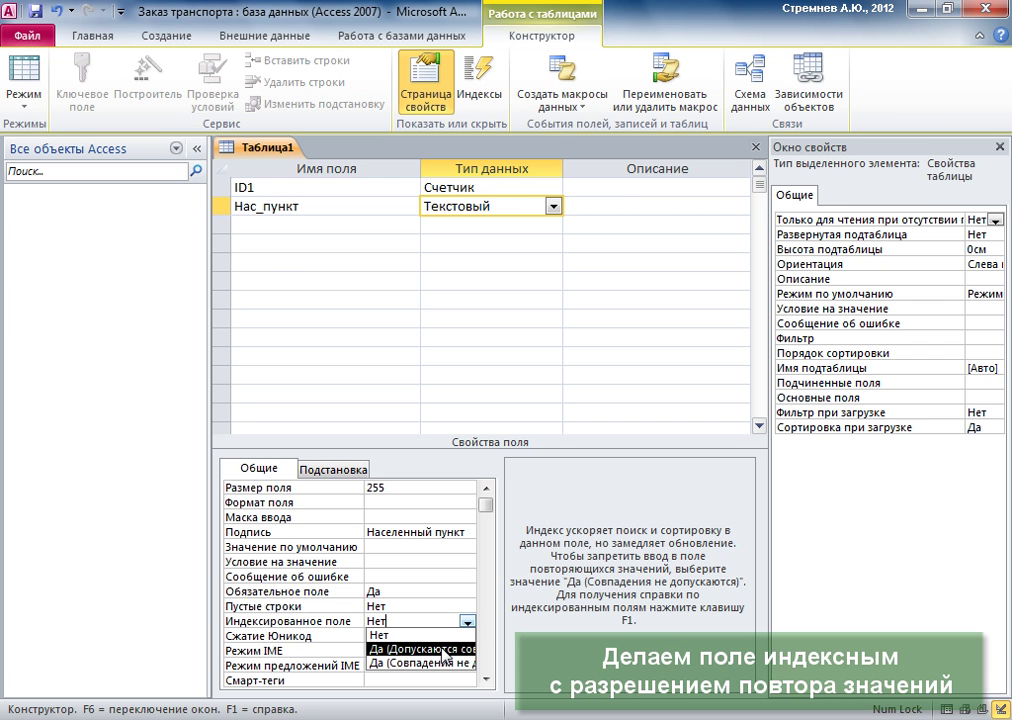
{"action": "left_click", "coordinate": [443, 650]}
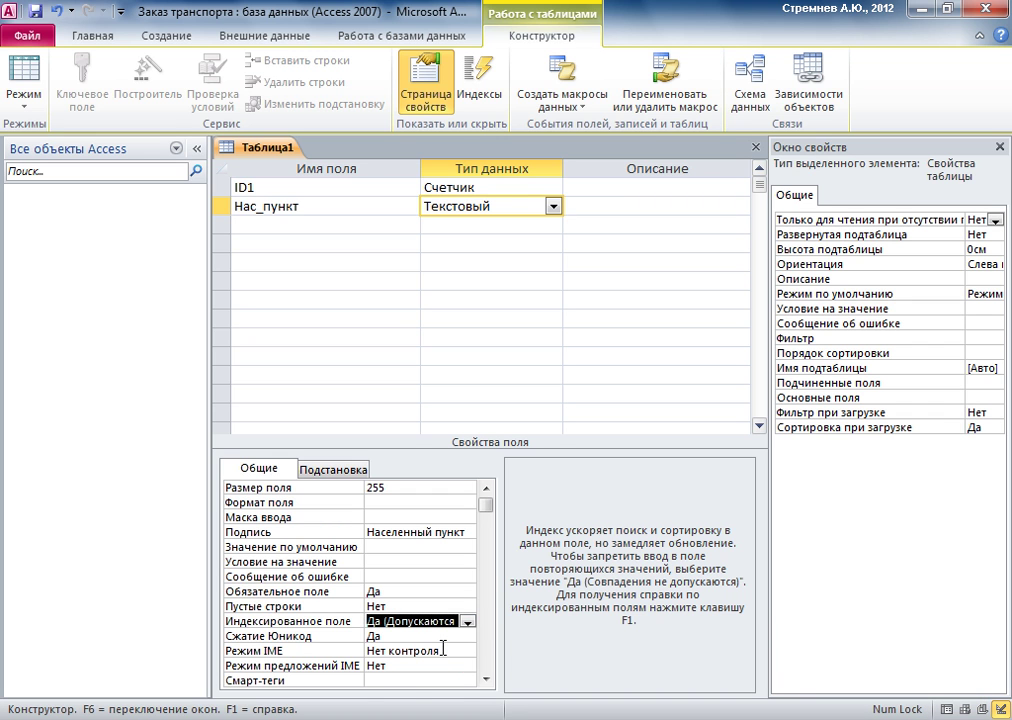
Add a third field ID2 with the data type Числовой and the caption "Транспортное средство"
{"action": "left_click", "coordinate": [270, 226]}
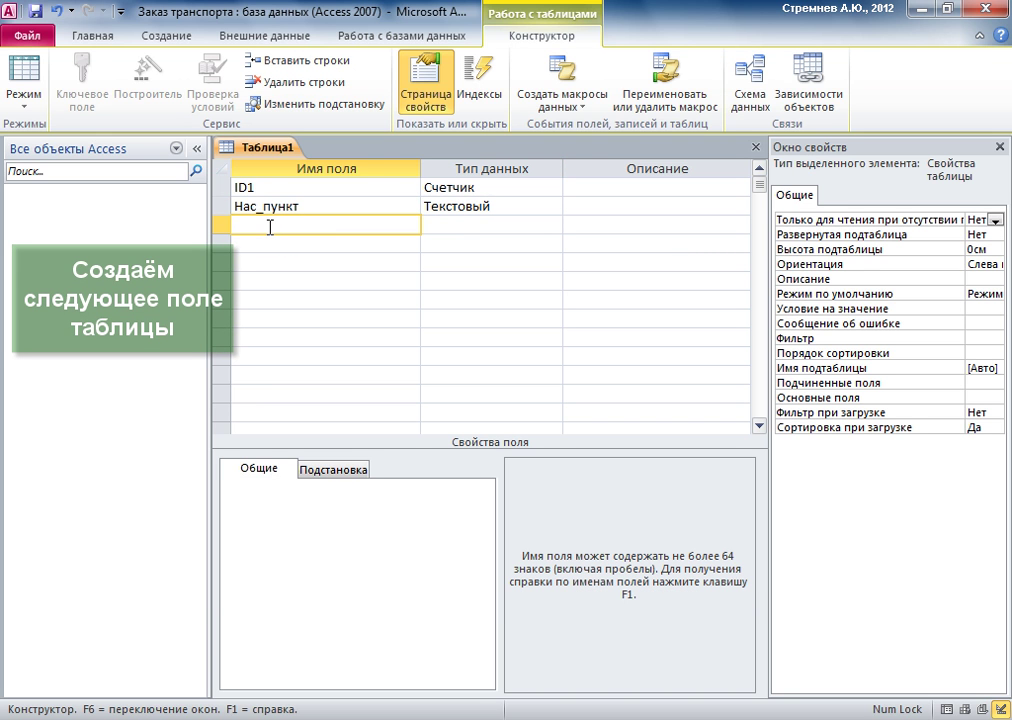
{"action": "type", "text": "ID2"}
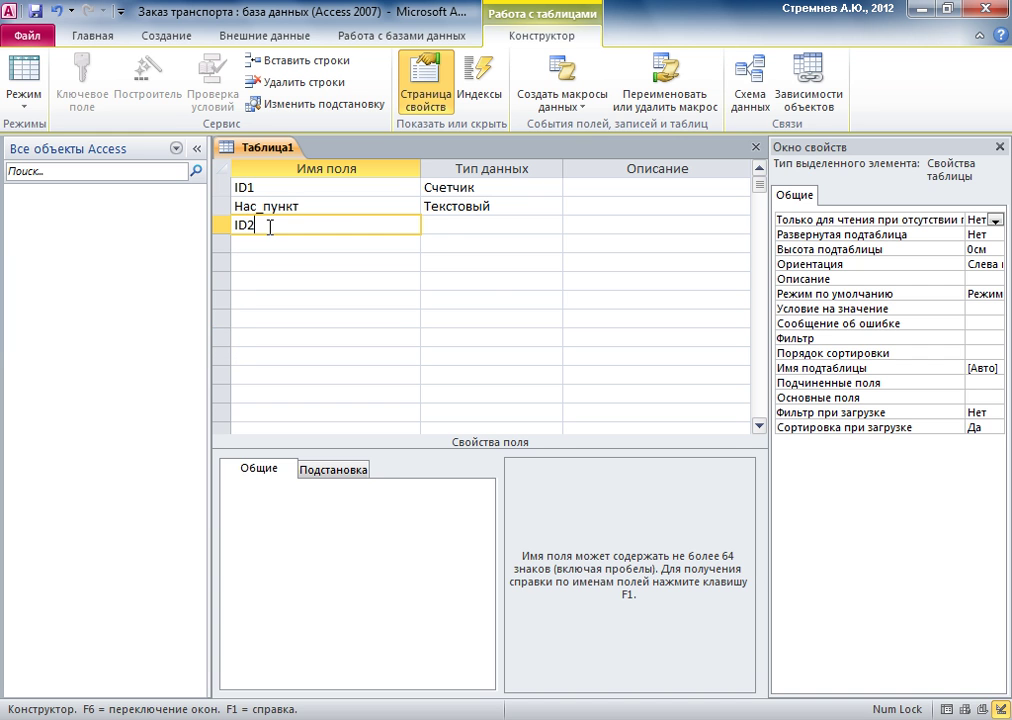
{"action": "left_click", "coordinate": [450, 226]}
{"action": "left_click", "coordinate": [553, 225]}
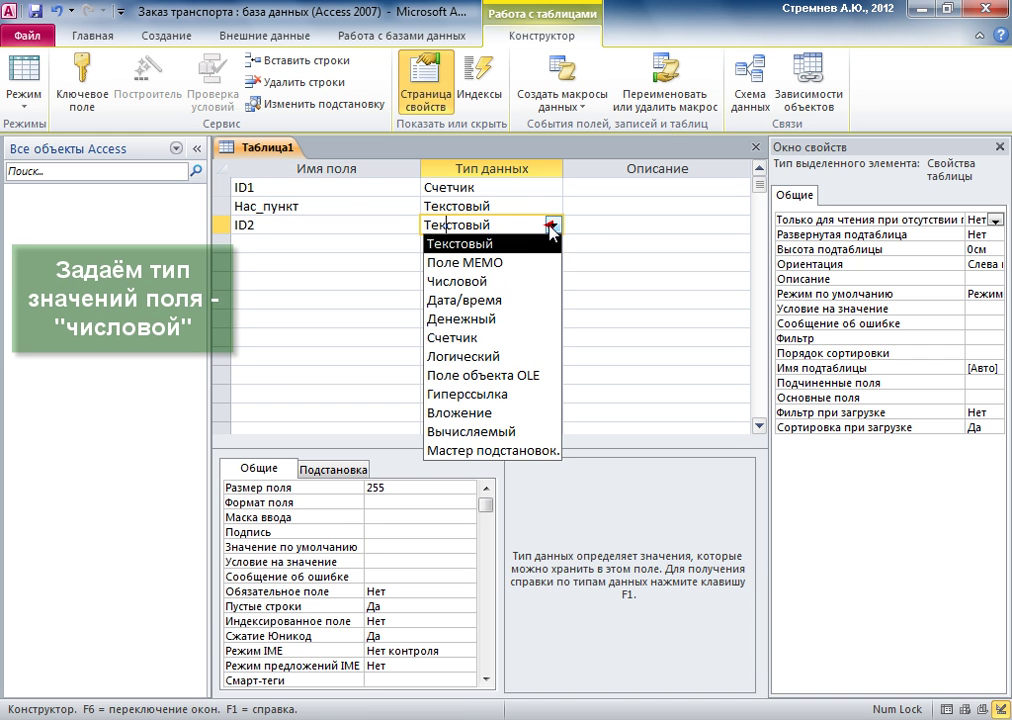
{"action": "left_click", "coordinate": [467, 283]}
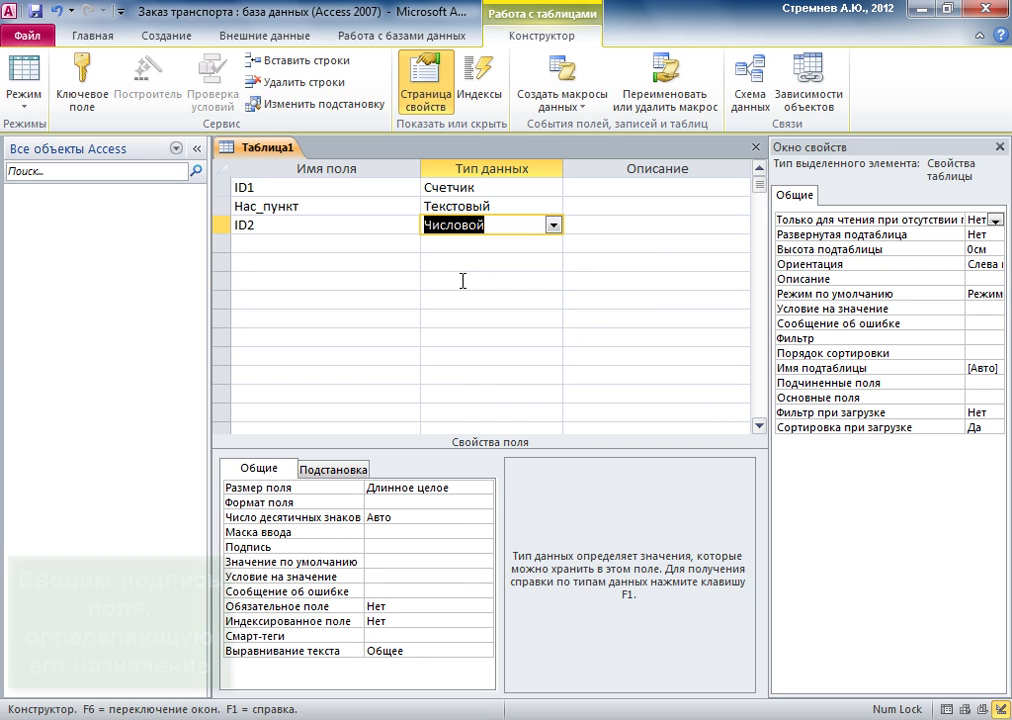
{"action": "left_click", "coordinate": [412, 546]}
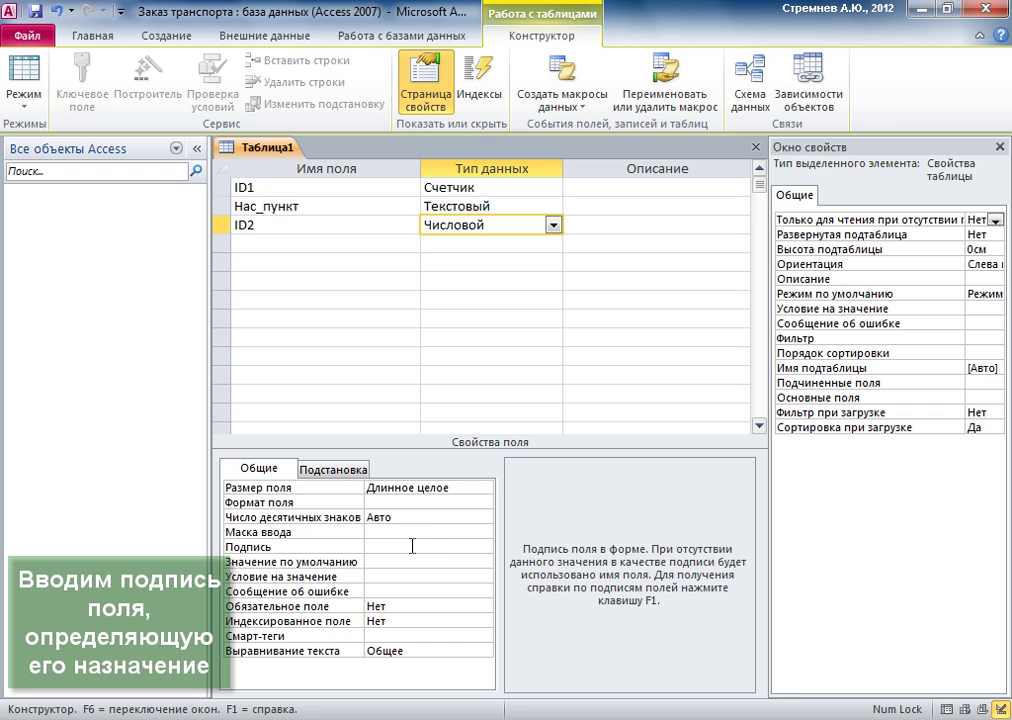
{"action": "type", "text": "Транспортное средство"}
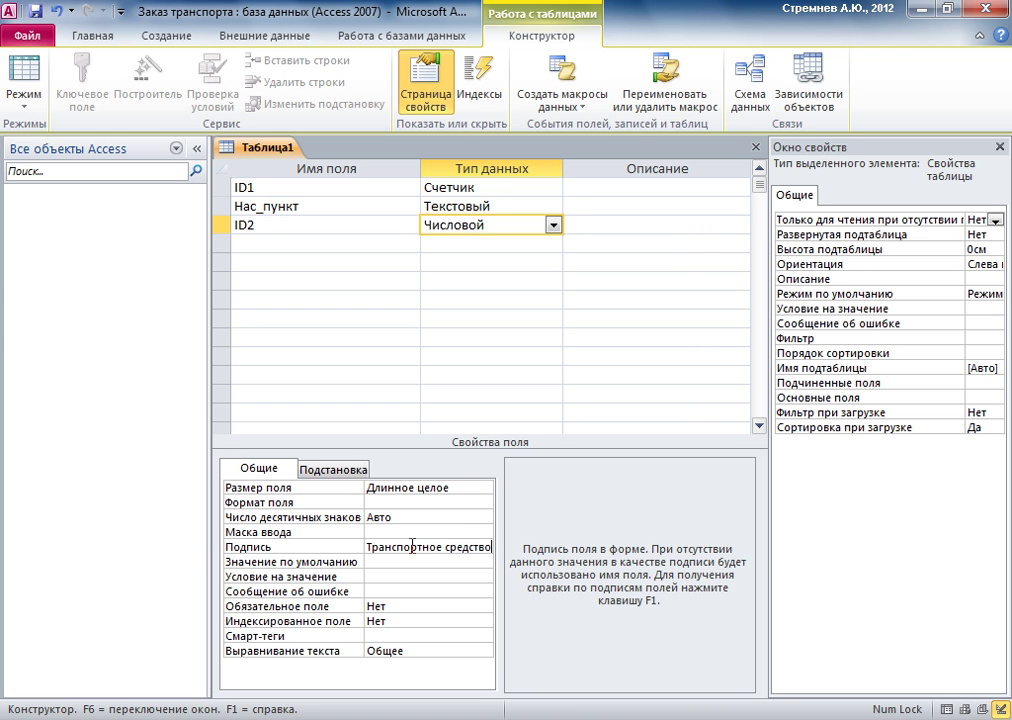
Make the ID2 field mandatory by setting Обязательное поле to Да
{"action": "left_click", "coordinate": [450, 606]}
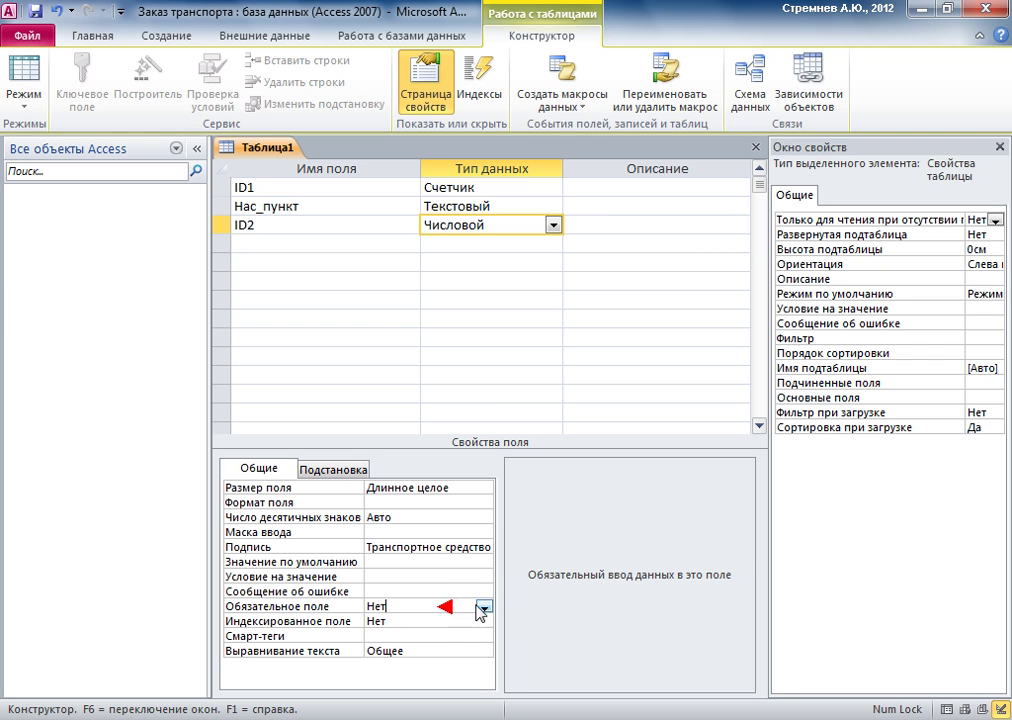
{"action": "left_click", "coordinate": [484, 606]}
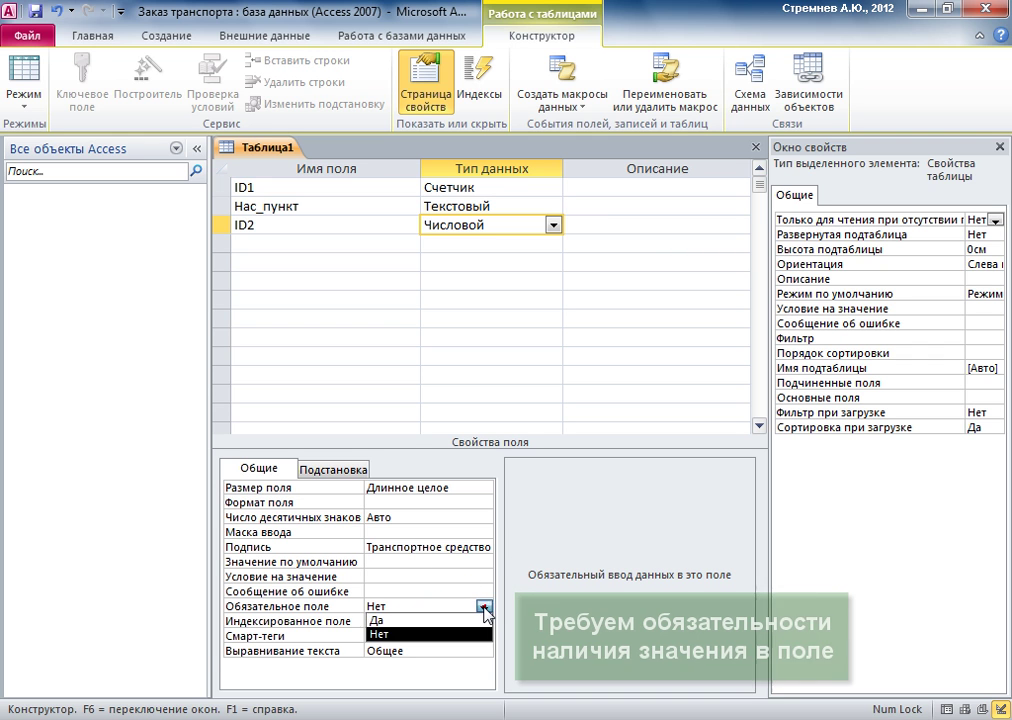
{"action": "left_click", "coordinate": [408, 621]}
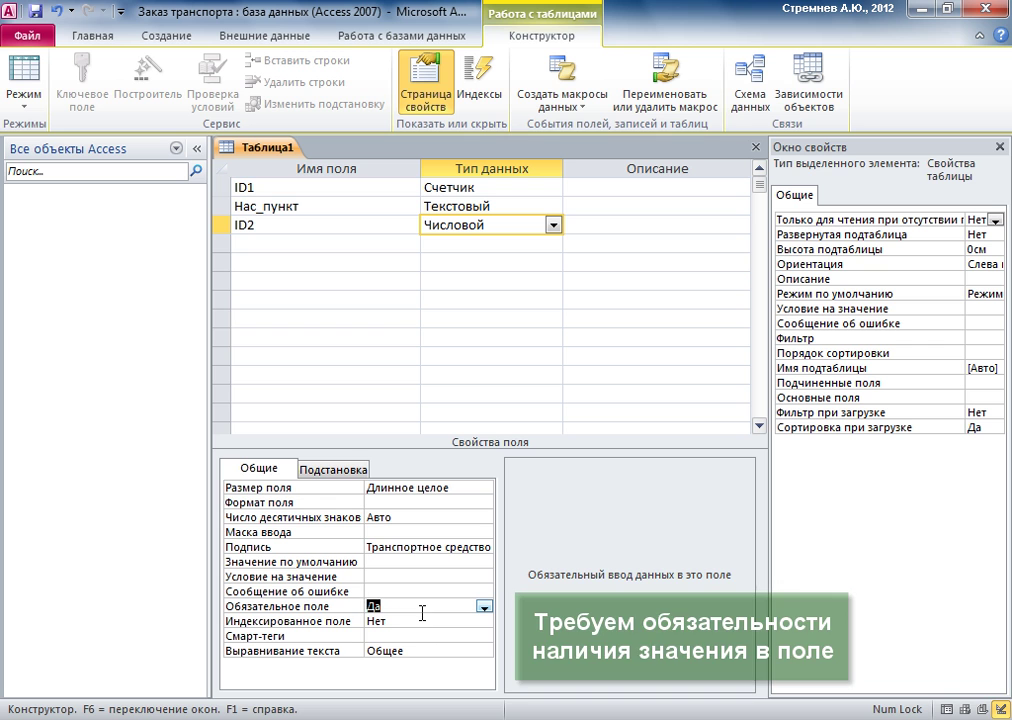
Add a fourth field Дата_заказа with the data type Дата/время
{"action": "left_click", "coordinate": [341, 244]}
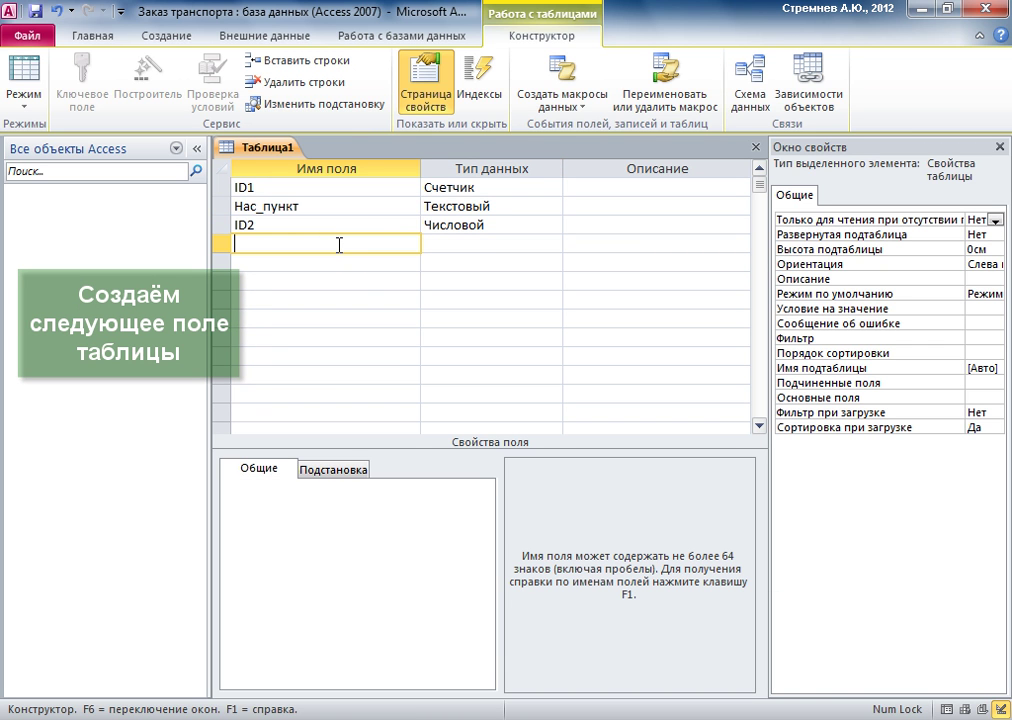
{"action": "type", "text": "Дата_заказа"}
{"action": "left_click", "coordinate": [452, 244]}
{"action": "left_click", "coordinate": [553, 244]}
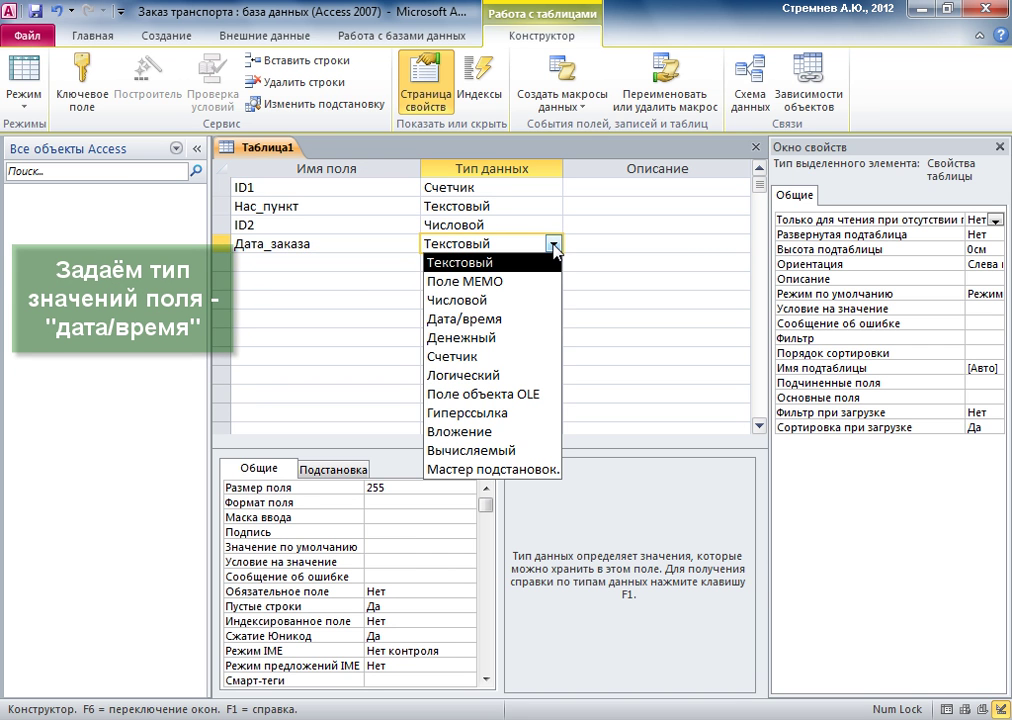
{"action": "left_click", "coordinate": [453, 320]}
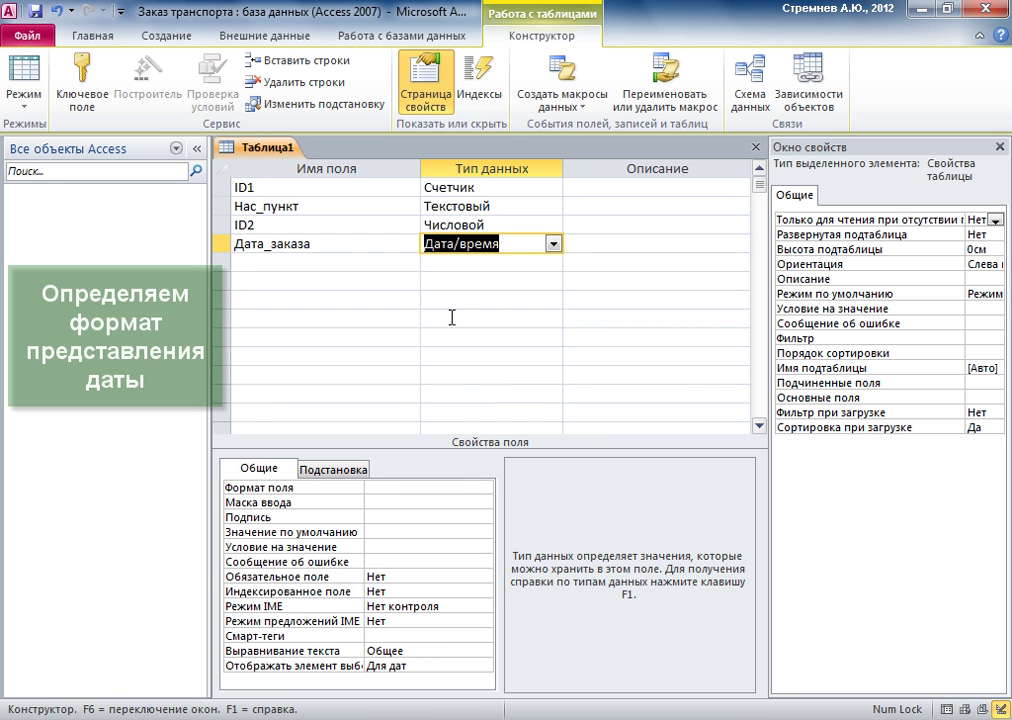
Set the display format of the Дата_заказа field to Краткий формат даты
{"action": "left_click", "coordinate": [465, 488]}
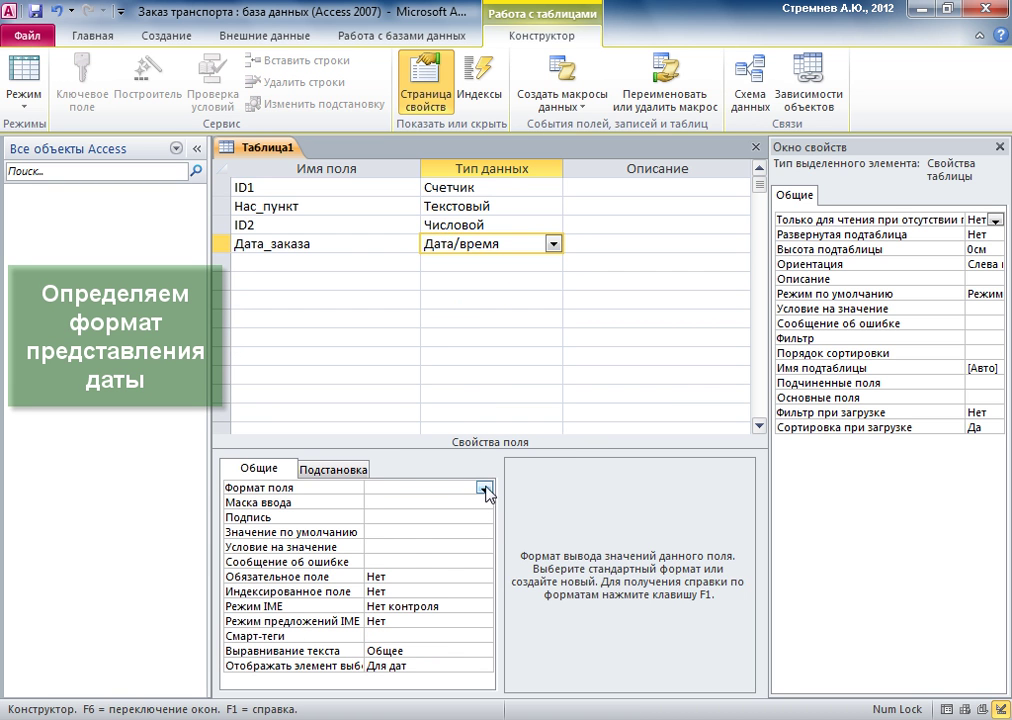
{"action": "left_click", "coordinate": [487, 487]}
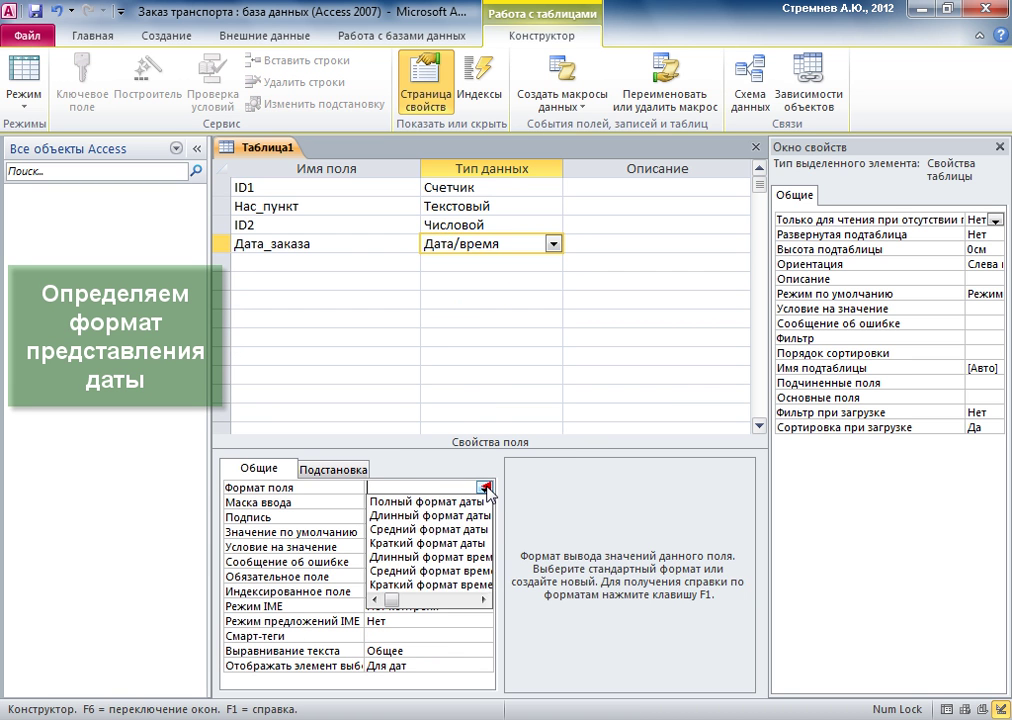
{"action": "left_click", "coordinate": [433, 544]}
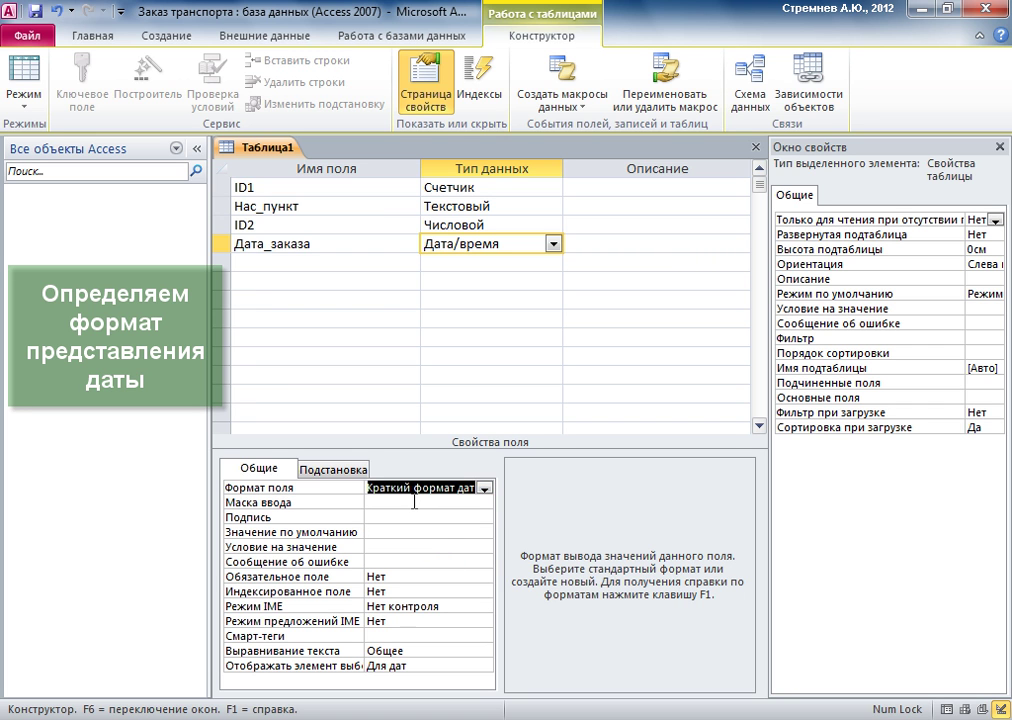
Give Дата_заказа the predefined Краткий формат даты input mask, saving the table as Главная and accepting a key field when asked
{"action": "left_click", "coordinate": [423, 502]}
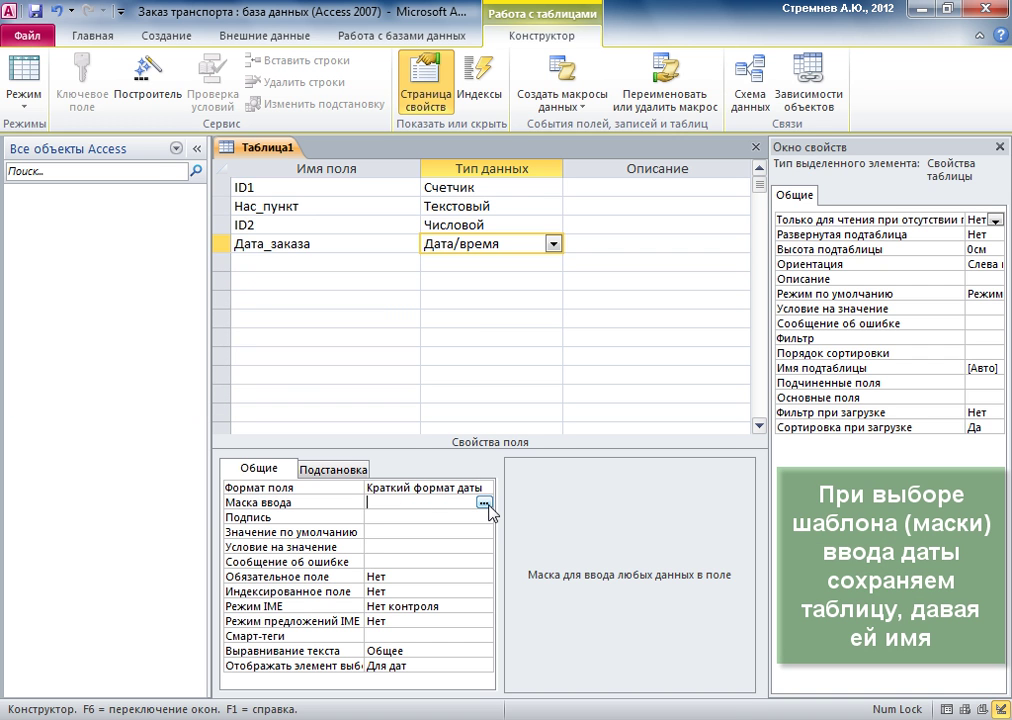
{"action": "left_click", "coordinate": [486, 504]}
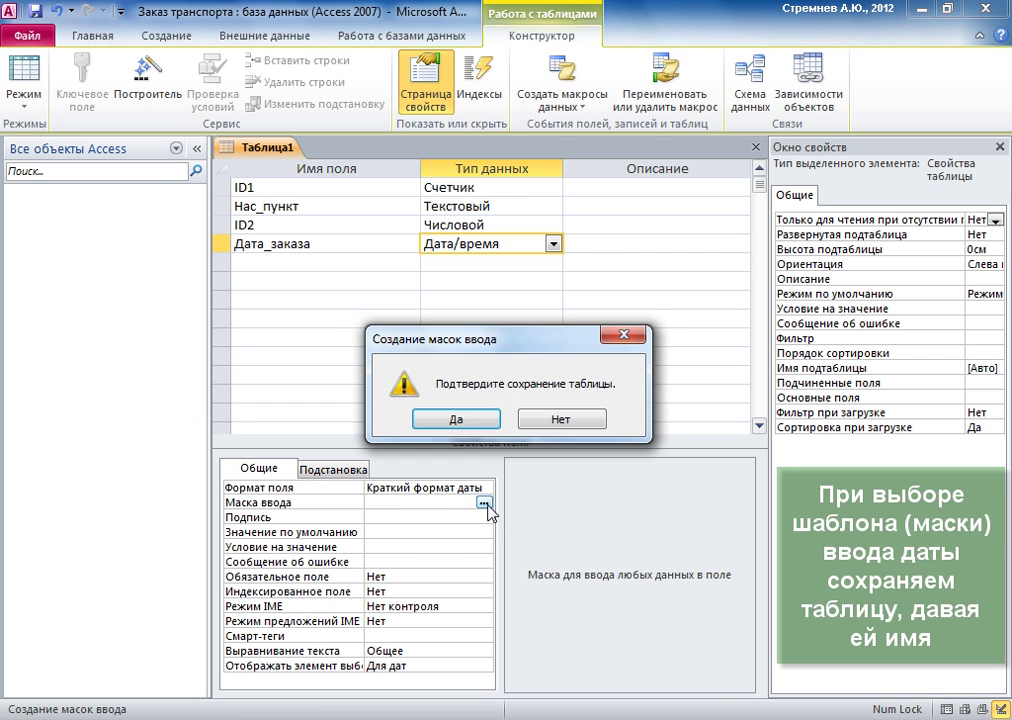
{"action": "left_click", "coordinate": [450, 420]}
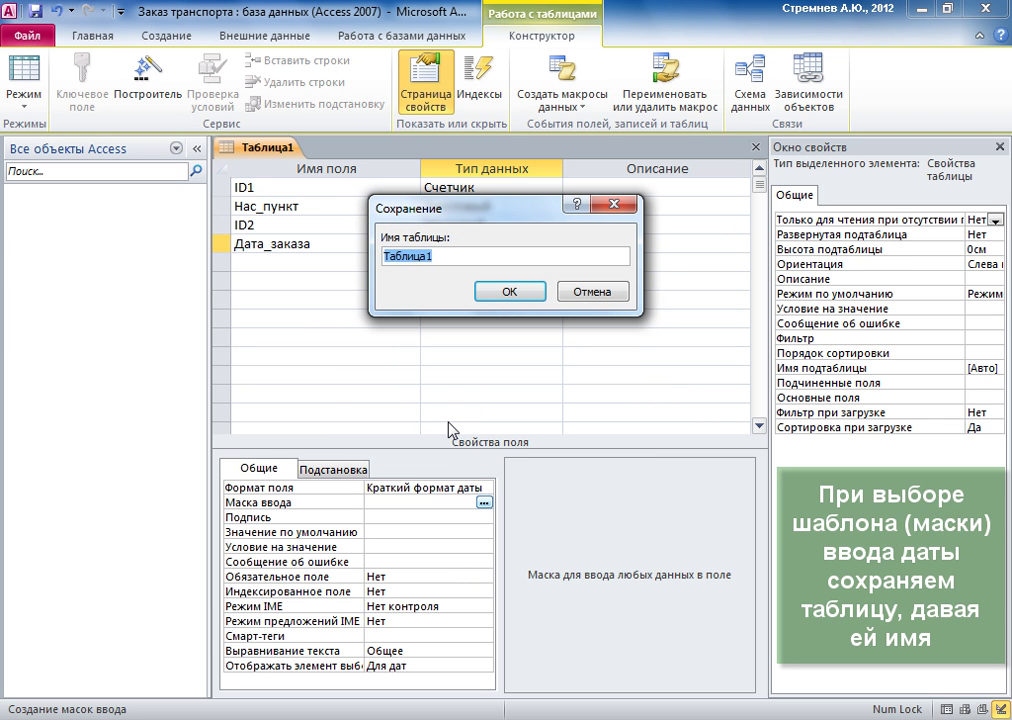
{"action": "type", "text": "Г"}
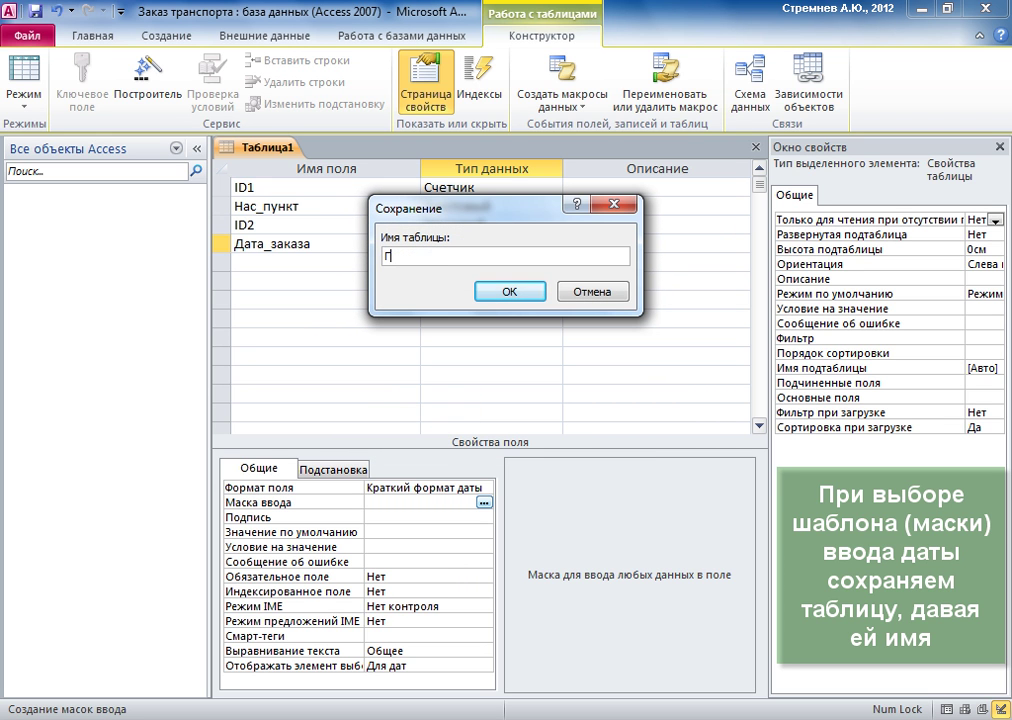
{"action": "type", "text": "лавная"}
{"action": "left_click", "coordinate": [512, 296]}
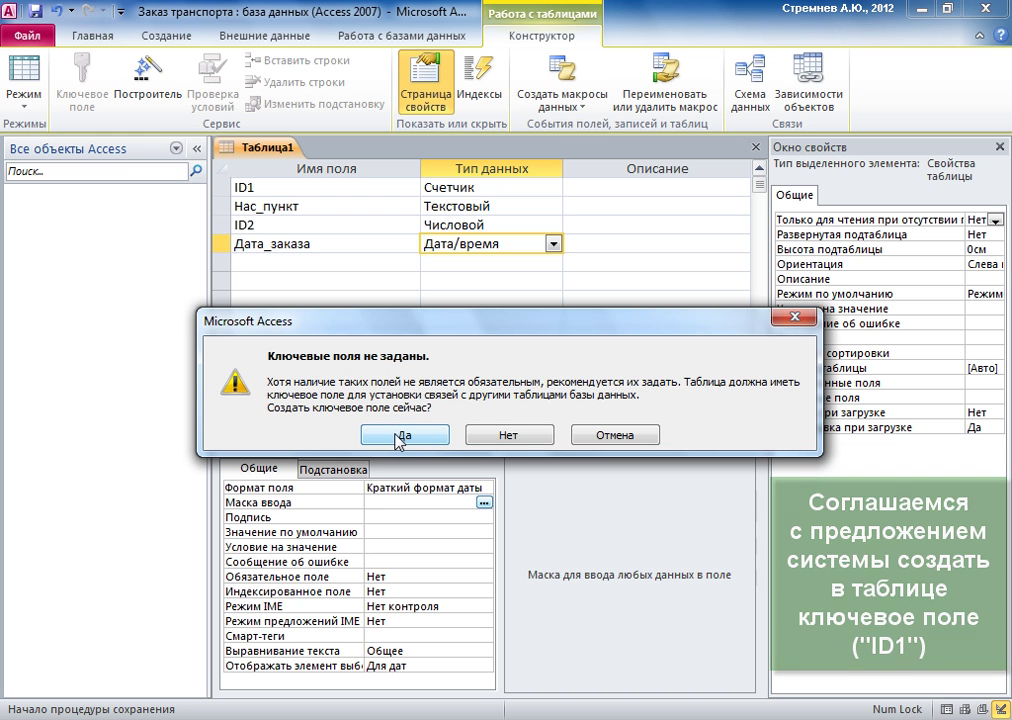
{"action": "left_click", "coordinate": [401, 436]}
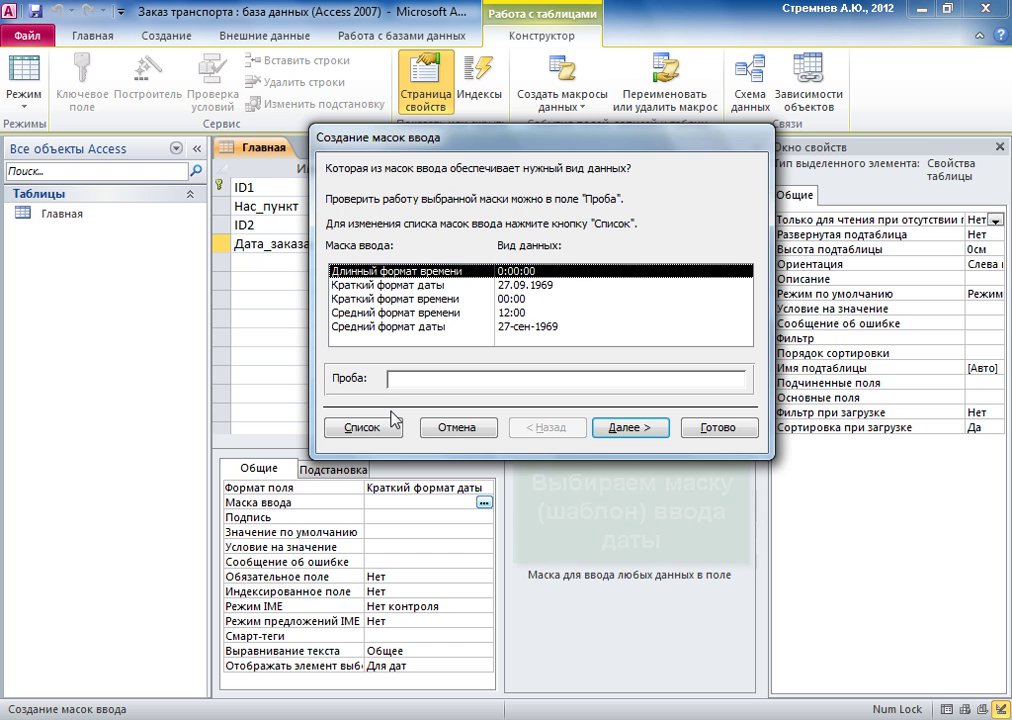
{"action": "left_click", "coordinate": [393, 288]}
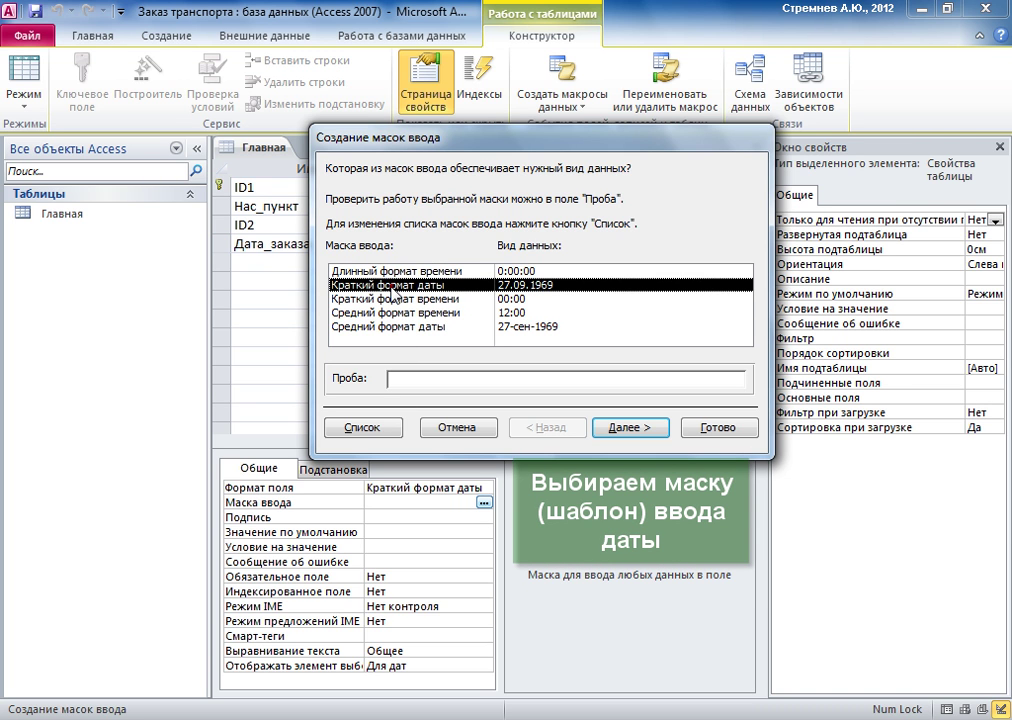
{"action": "left_click", "coordinate": [719, 427]}
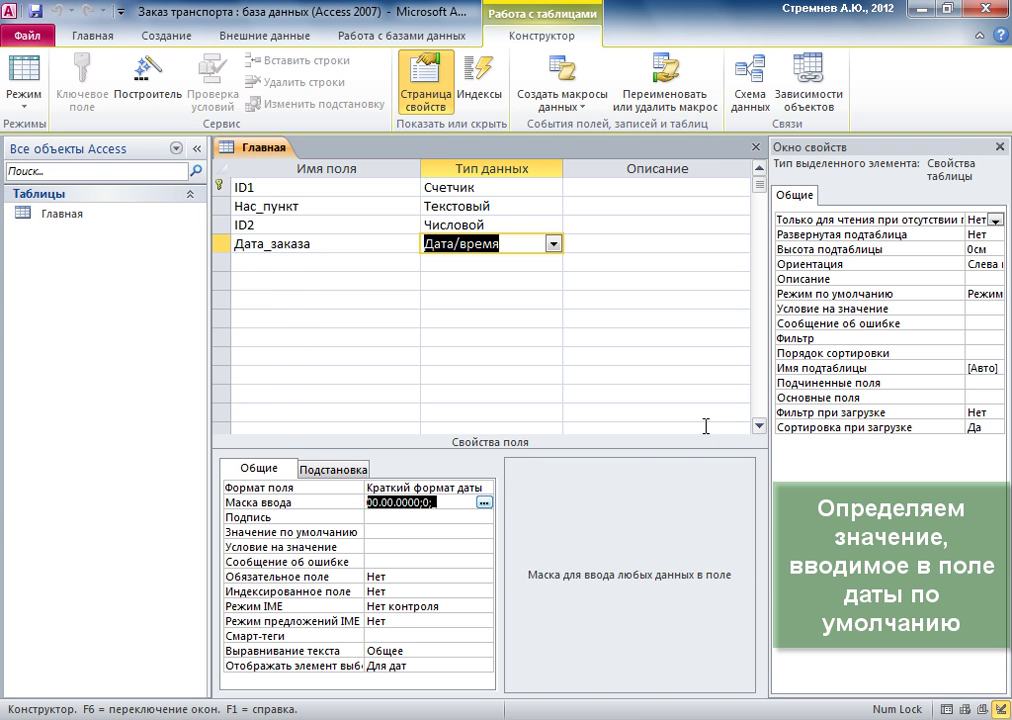
Start a default-value expression for Дата_заказа by inserting the built-in FormatDateTime function from the Преобразование category
{"action": "left_click", "coordinate": [465, 533]}
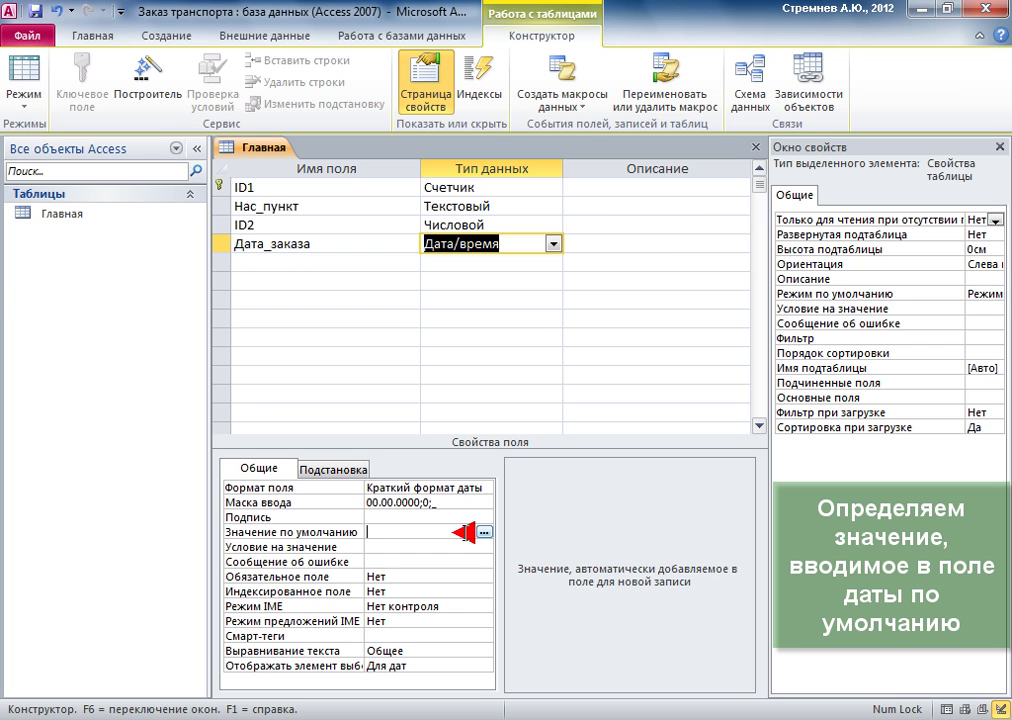
{"action": "left_click", "coordinate": [483, 534]}
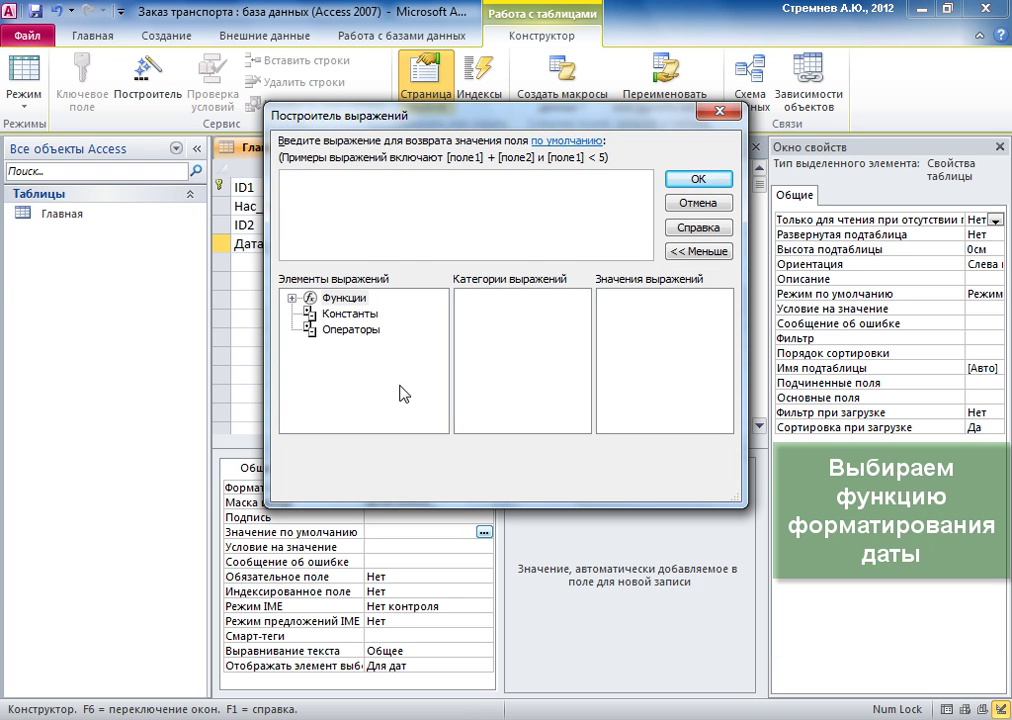
{"action": "double_click", "coordinate": [311, 298]}
{"action": "left_click", "coordinate": [346, 314]}
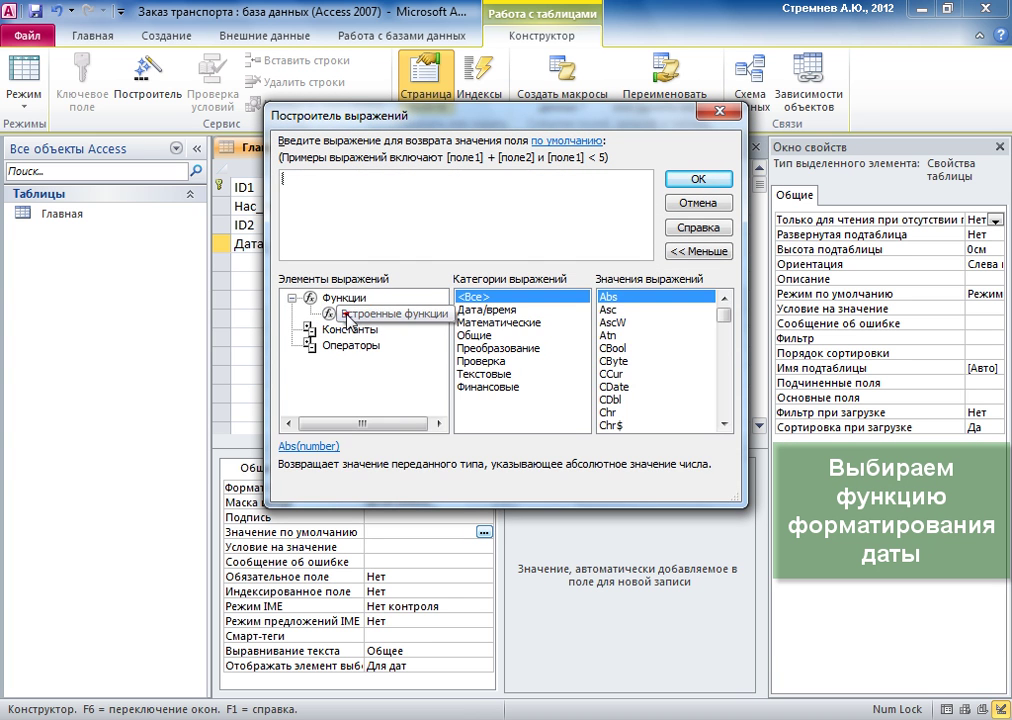
{"action": "left_click", "coordinate": [506, 348]}
{"action": "left_click_drag", "start_coordinate": [727, 318], "coordinate": [729, 358]}
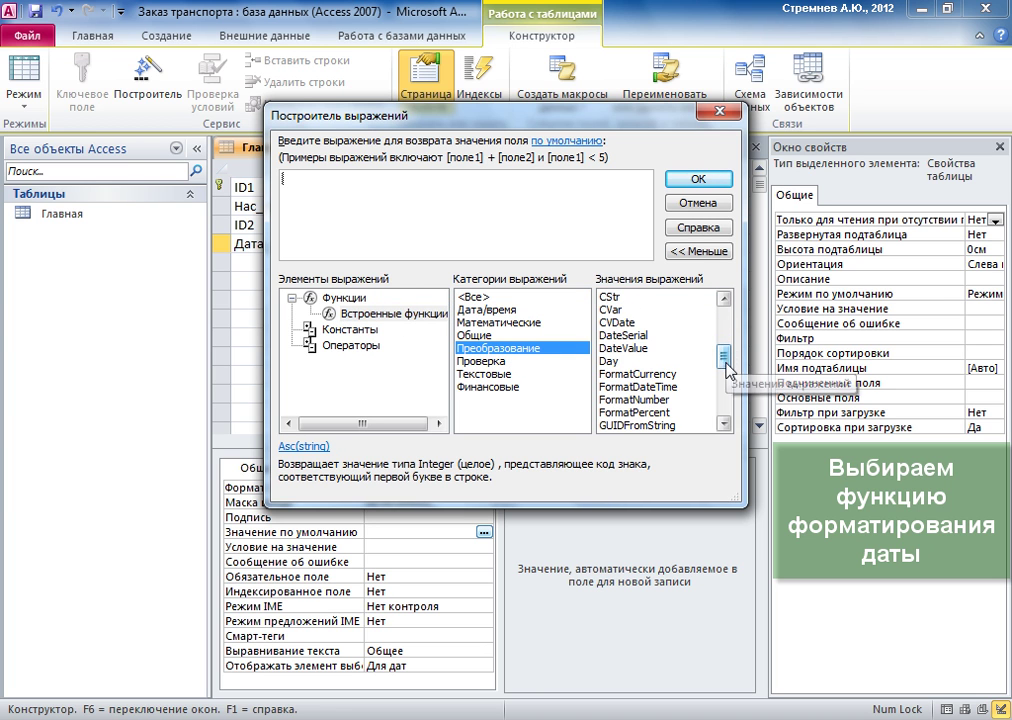
{"action": "left_click", "coordinate": [657, 387]}
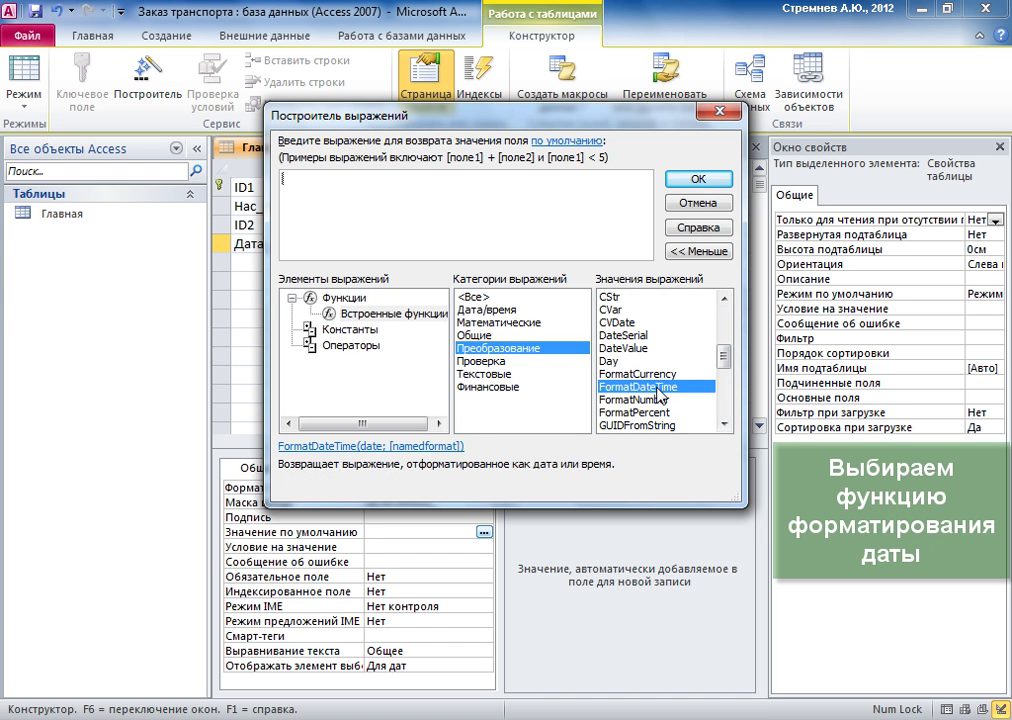
{"action": "double_click", "coordinate": [657, 388]}
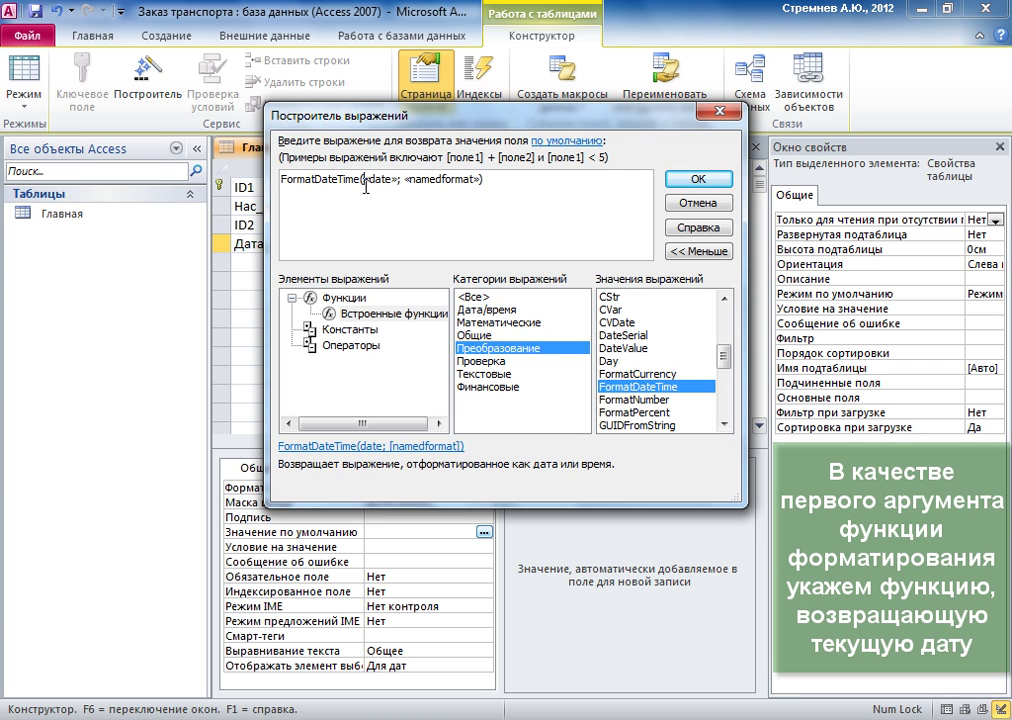
Replace the date argument of FormatDateTime with the Now function from the Дата/время category and remove the leftover «Выражение» placeholder
{"action": "left_click", "coordinate": [366, 180]}
{"action": "key", "text": "Delete"}
{"action": "left_click", "coordinate": [488, 310]}
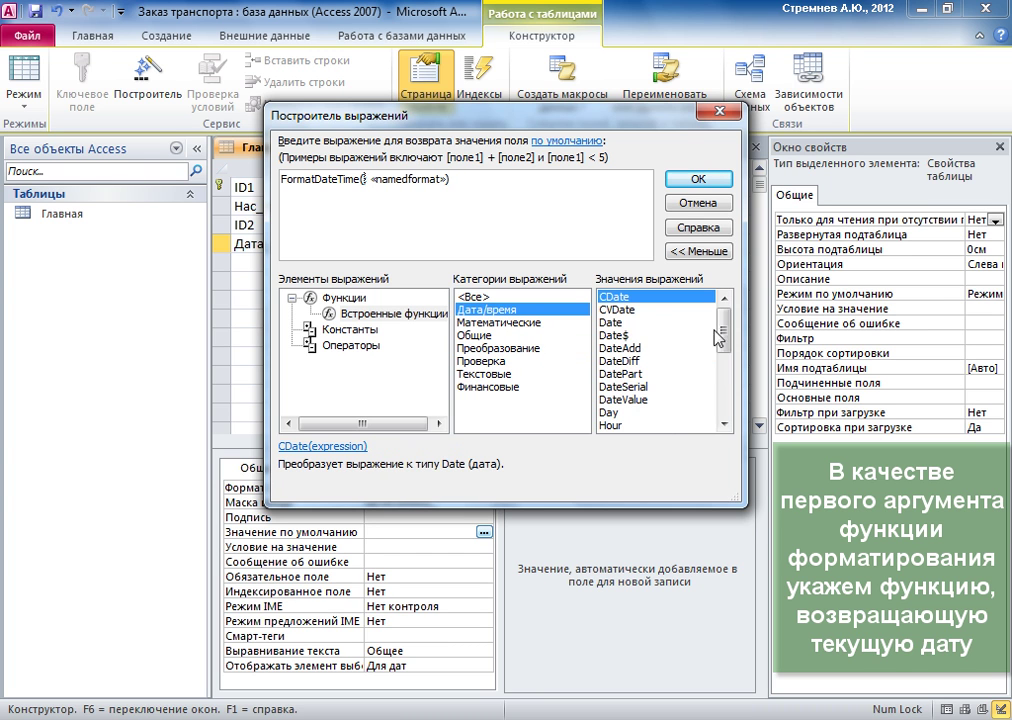
{"action": "left_click_drag", "start_coordinate": [724, 334], "coordinate": [724, 358]}
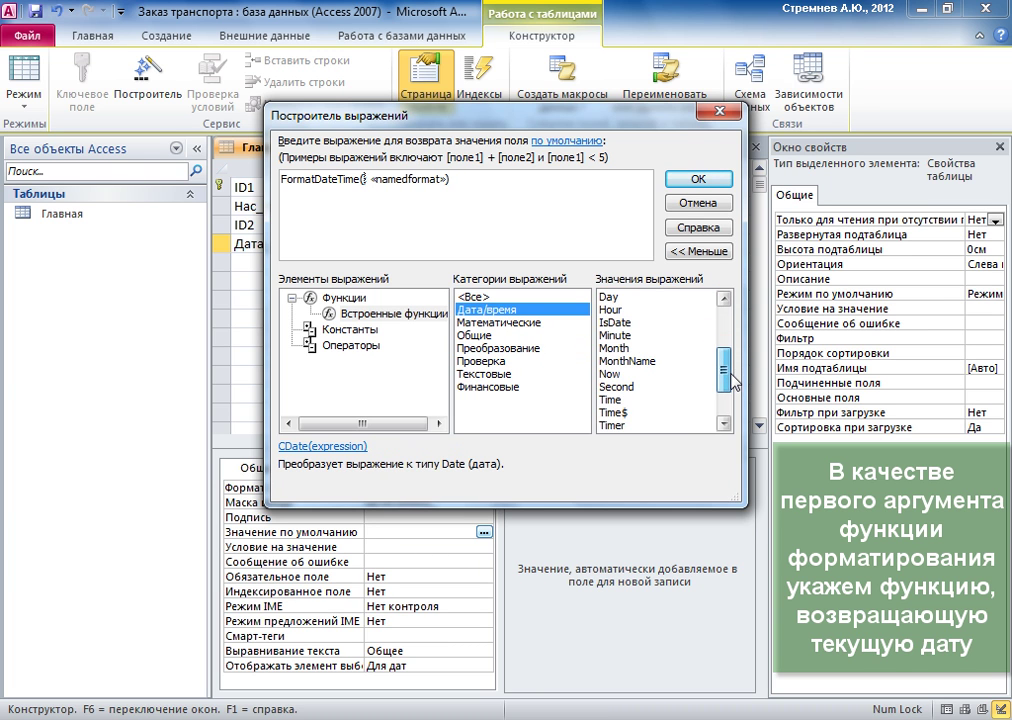
{"action": "left_click", "coordinate": [612, 376]}
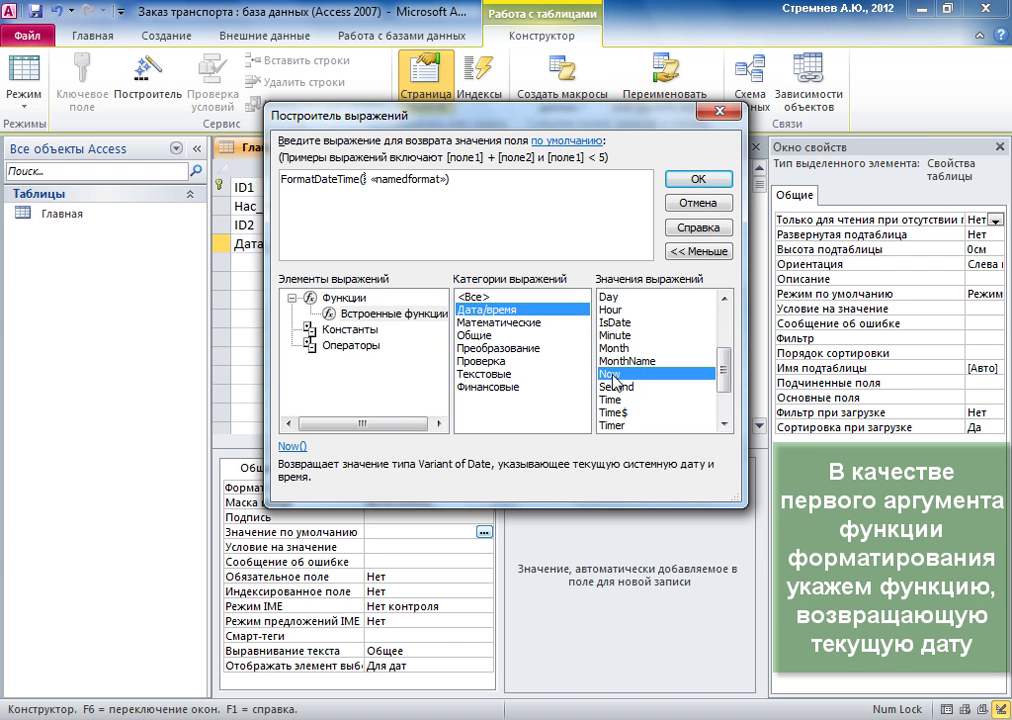
{"action": "double_click", "coordinate": [612, 376]}
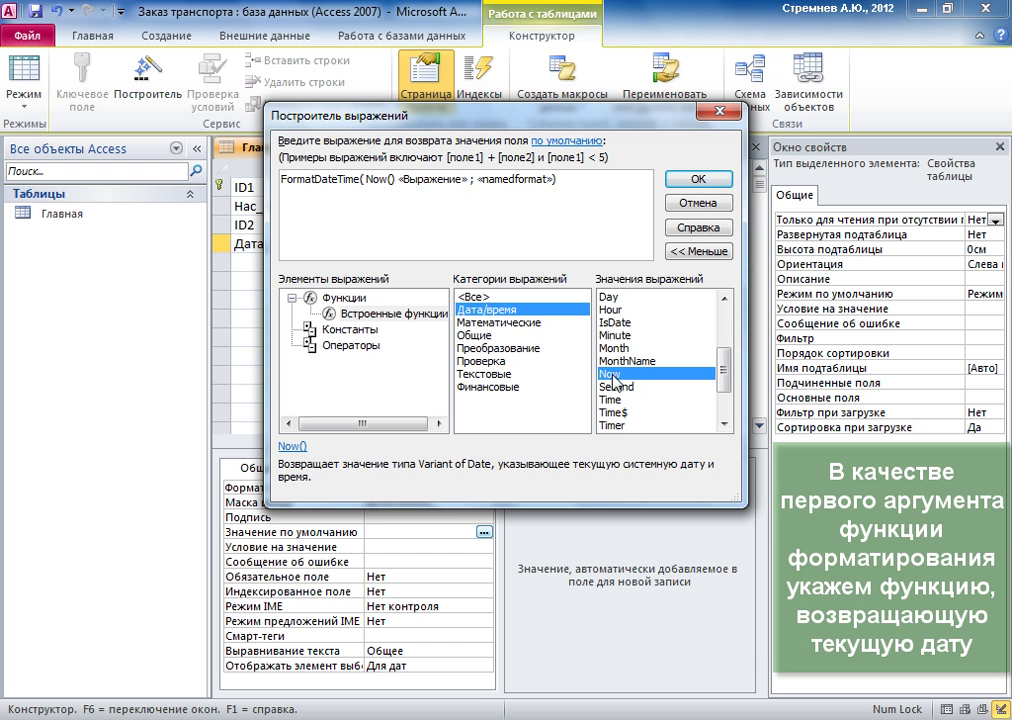
{"action": "left_click", "coordinate": [430, 180]}
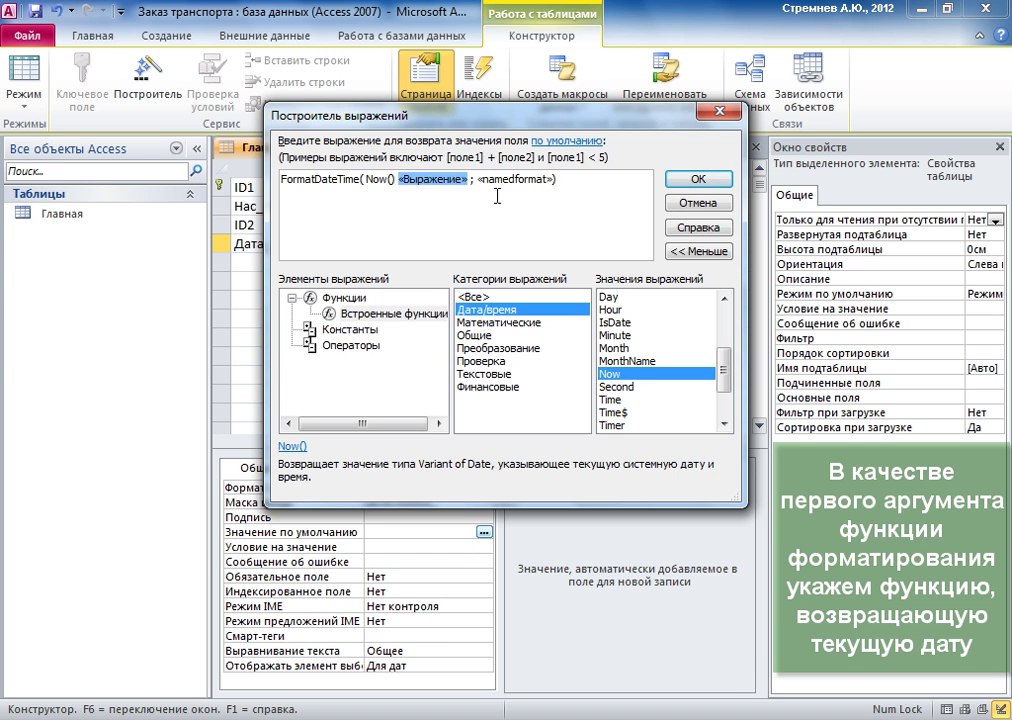
{"action": "key", "text": "Delete"}
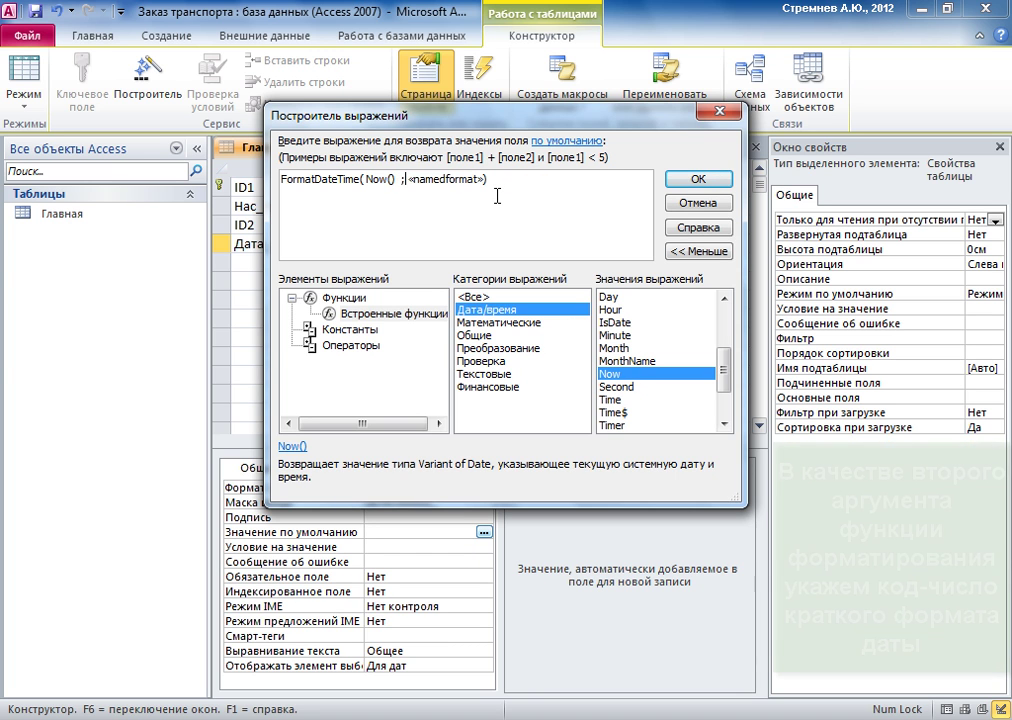
Replace the «namedformat» argument with 2 and accept the default-value expression
{"action": "key", "text": "Delete"}
{"action": "key", "text": "Delete"}
{"action": "key", "text": "Delete"}
{"action": "key", "text": "Delete"}
{"action": "key", "text": "Delete"}
{"action": "key", "text": "Delete"}
{"action": "key", "text": "Delete"}
{"action": "key", "text": "Delete"}
{"action": "key", "text": "Delete"}
{"action": "key", "text": "Delete"}
{"action": "key", "text": "Delete"}
{"action": "key", "text": "Delete"}
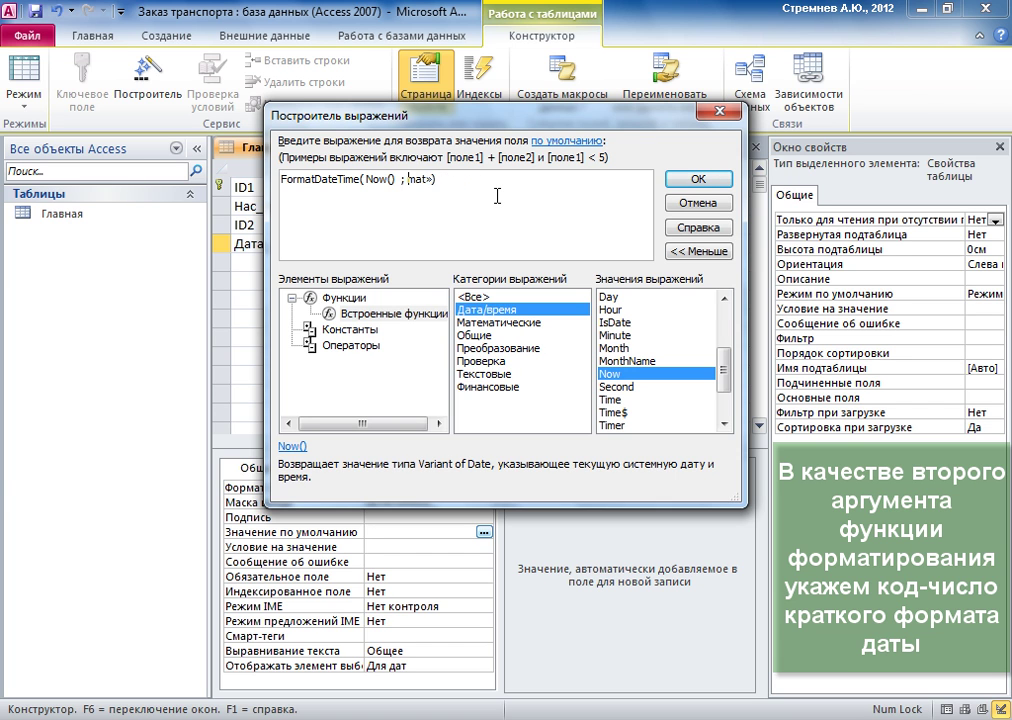
{"action": "type", "text": "2"}
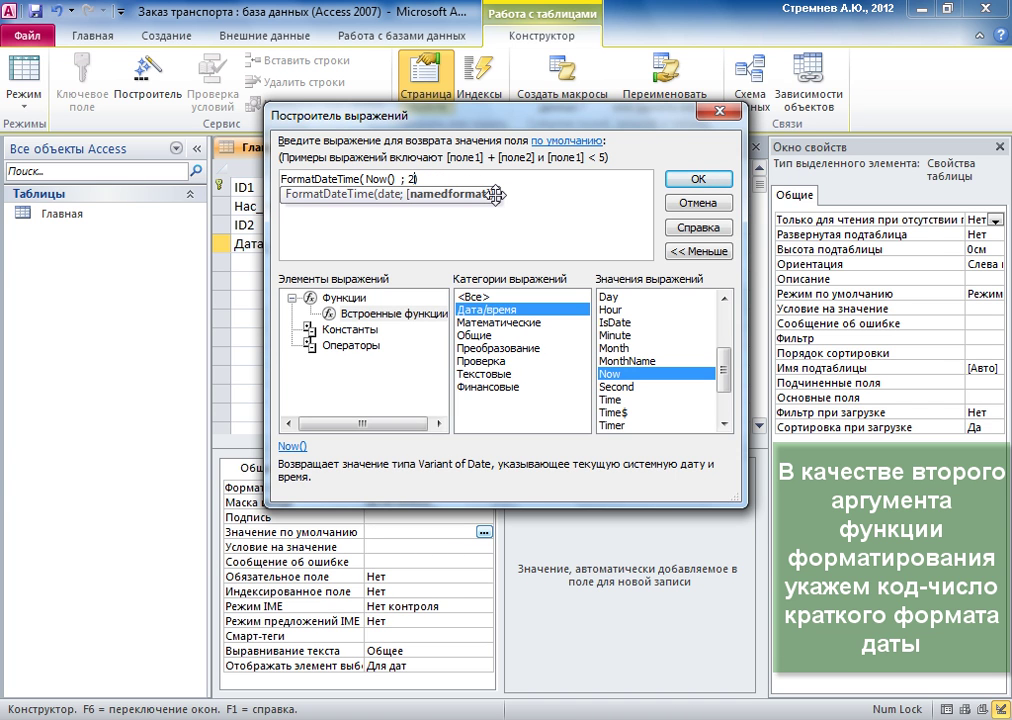
{"action": "left_click", "coordinate": [700, 186]}
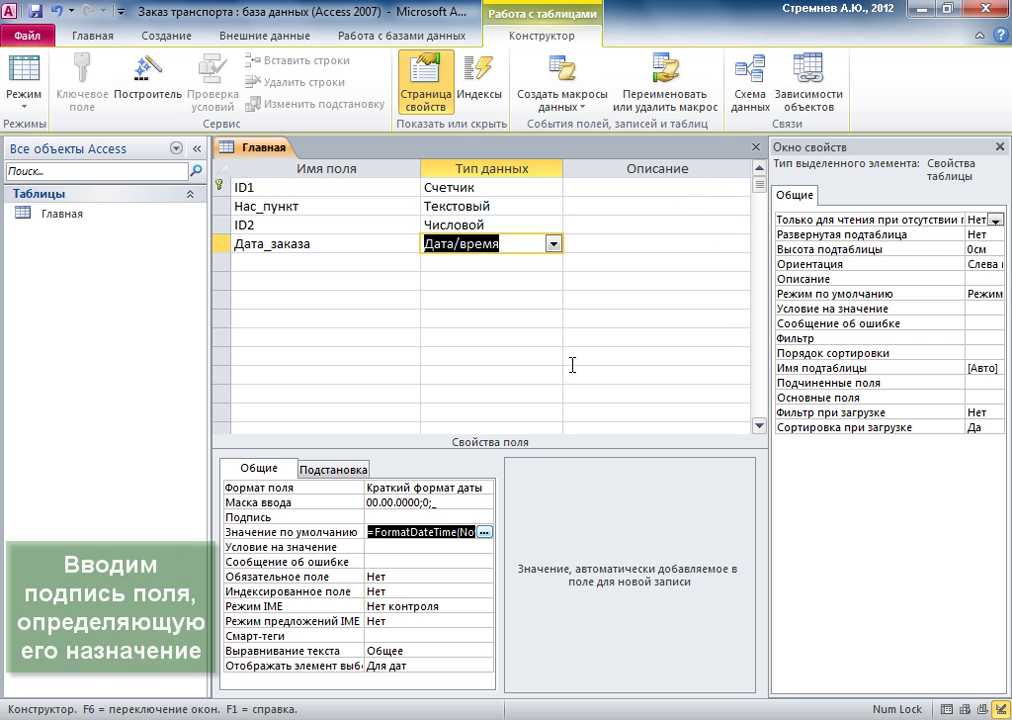
Give the Дата_заказа field the caption "Дата заказа" and close the design of the Главная table
{"action": "left_click", "coordinate": [436, 517]}
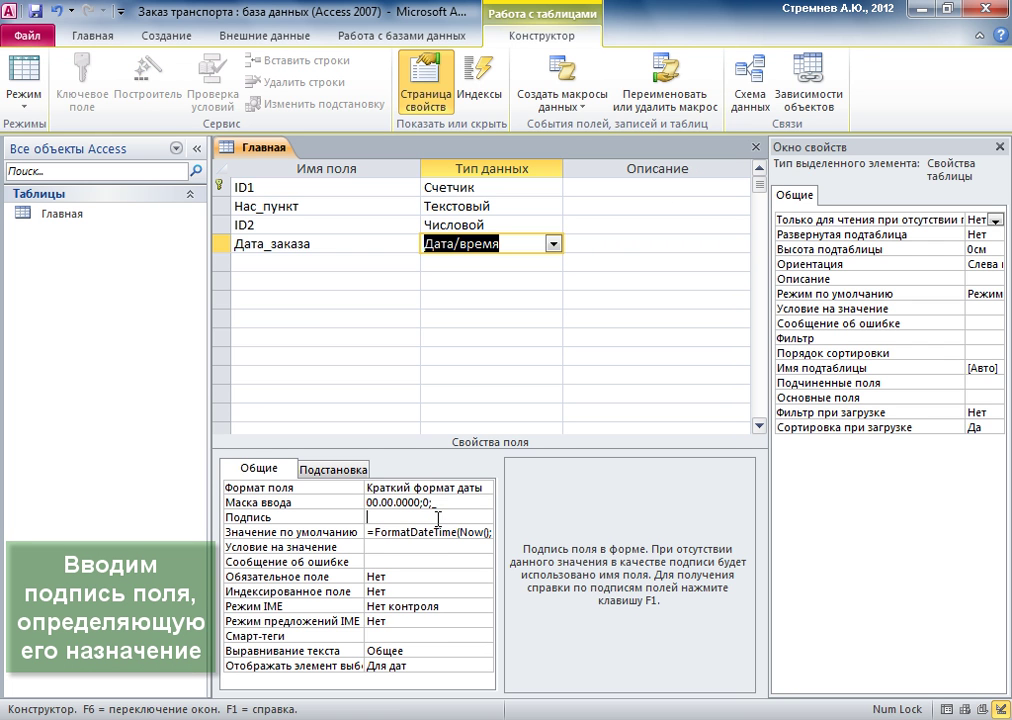
{"action": "type", "text": "Дата заказа"}
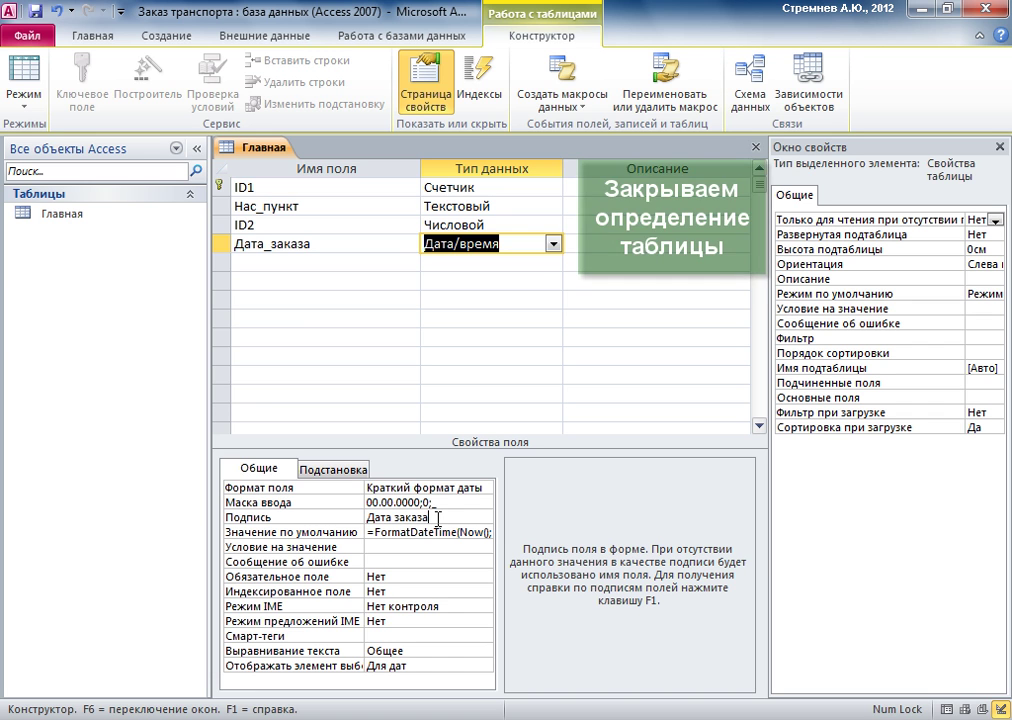
{"action": "left_click", "coordinate": [756, 147]}
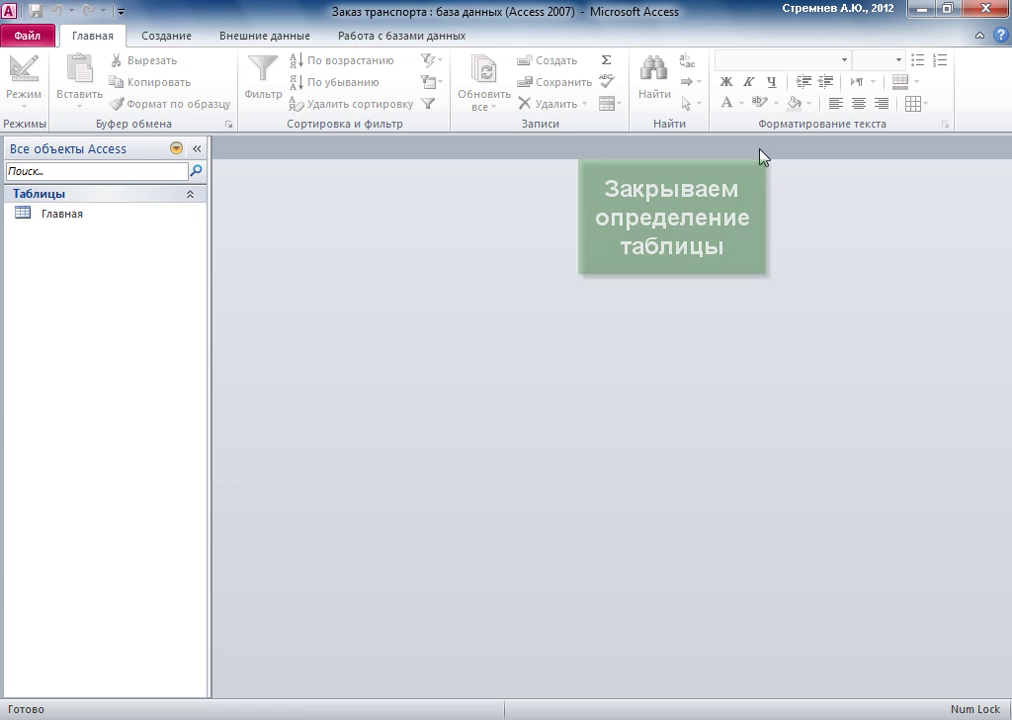
Create a second table in design view and add a first field ID2 with the data type Счетчик
{"action": "left_click", "coordinate": [161, 40]}
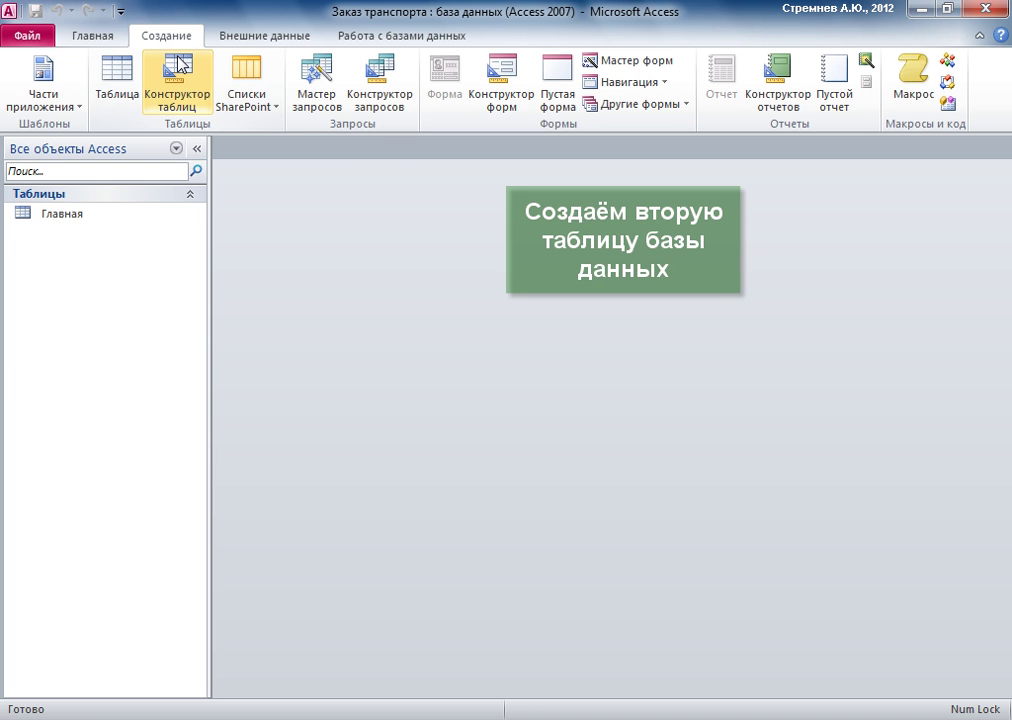
{"action": "left_click", "coordinate": [179, 65]}
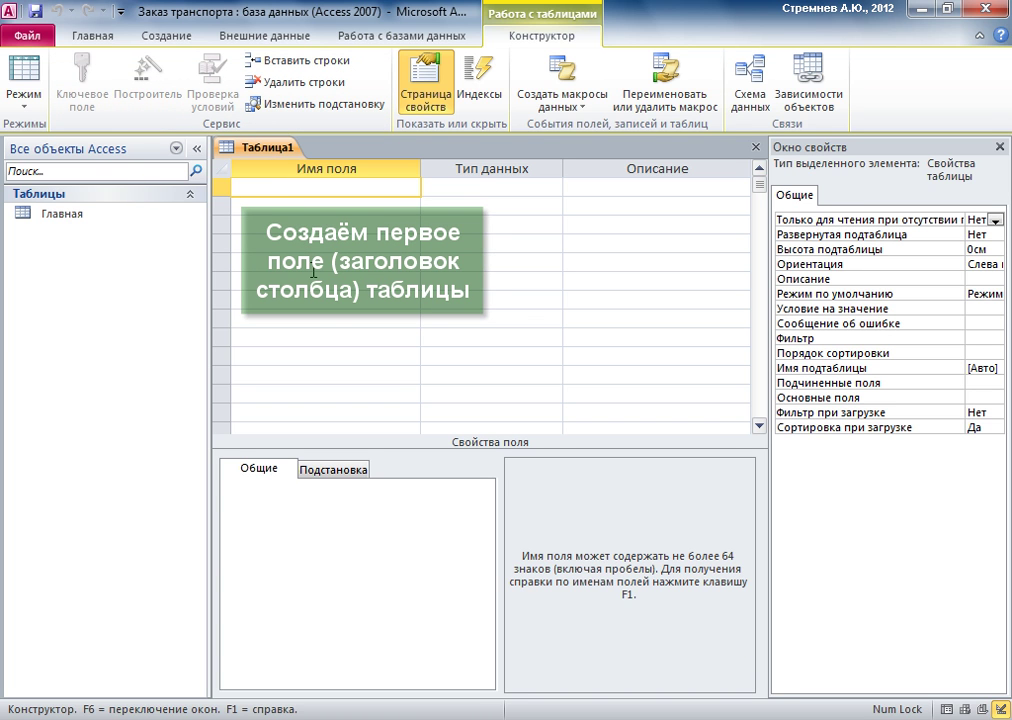
{"action": "type", "text": "ID"}
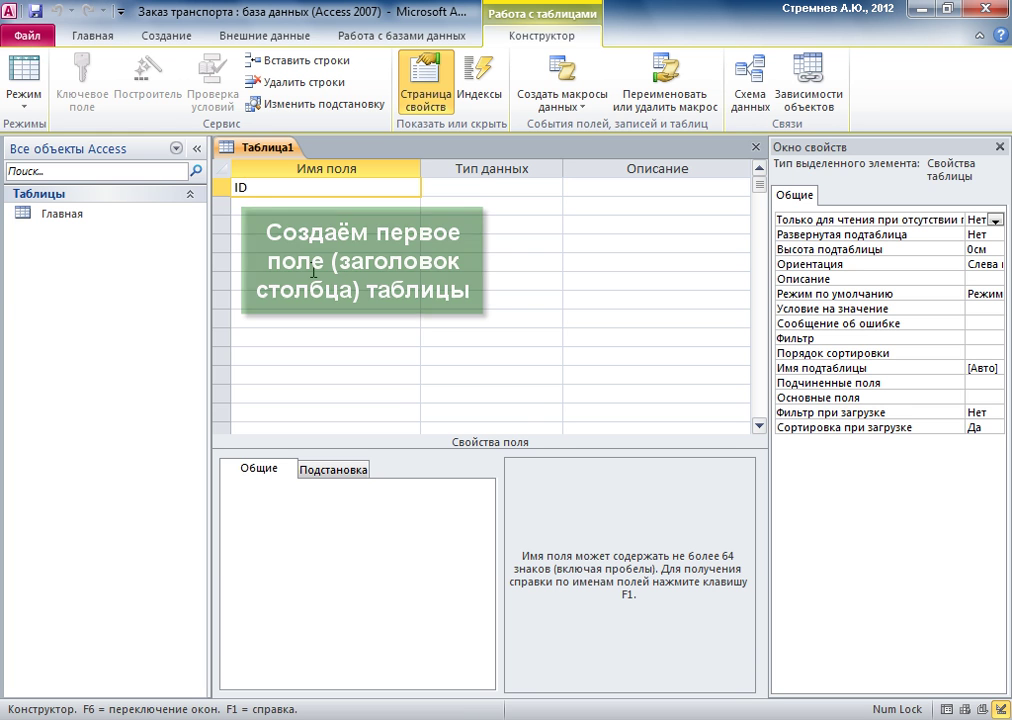
{"action": "type", "text": "2"}
{"action": "left_click", "coordinate": [463, 187]}
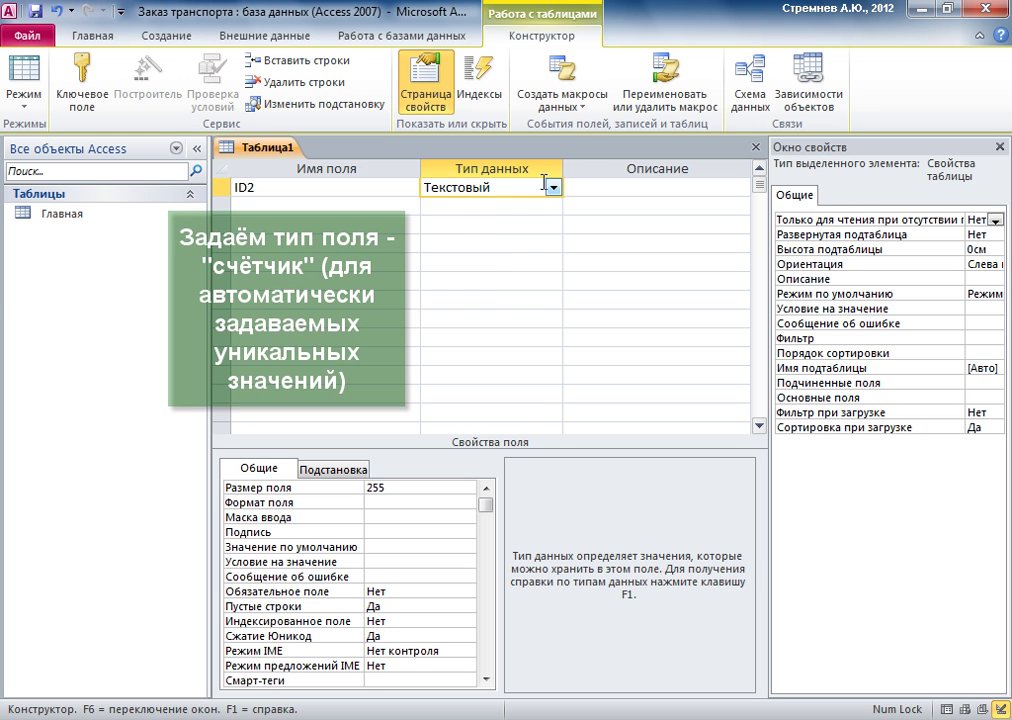
{"action": "left_click", "coordinate": [552, 187]}
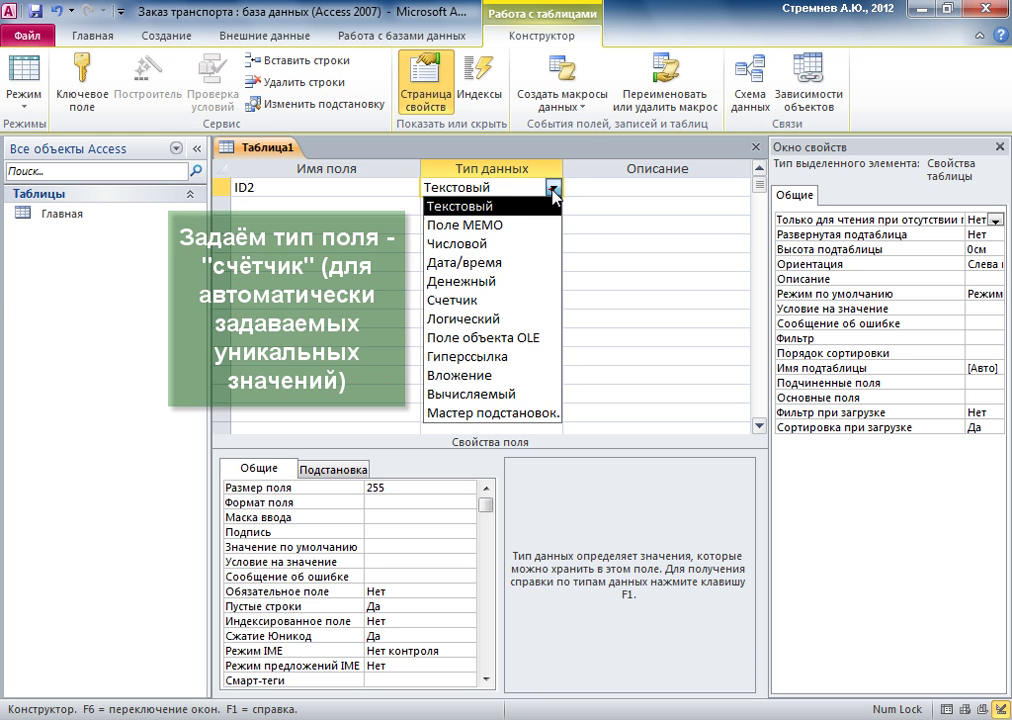
{"action": "left_click", "coordinate": [456, 300]}
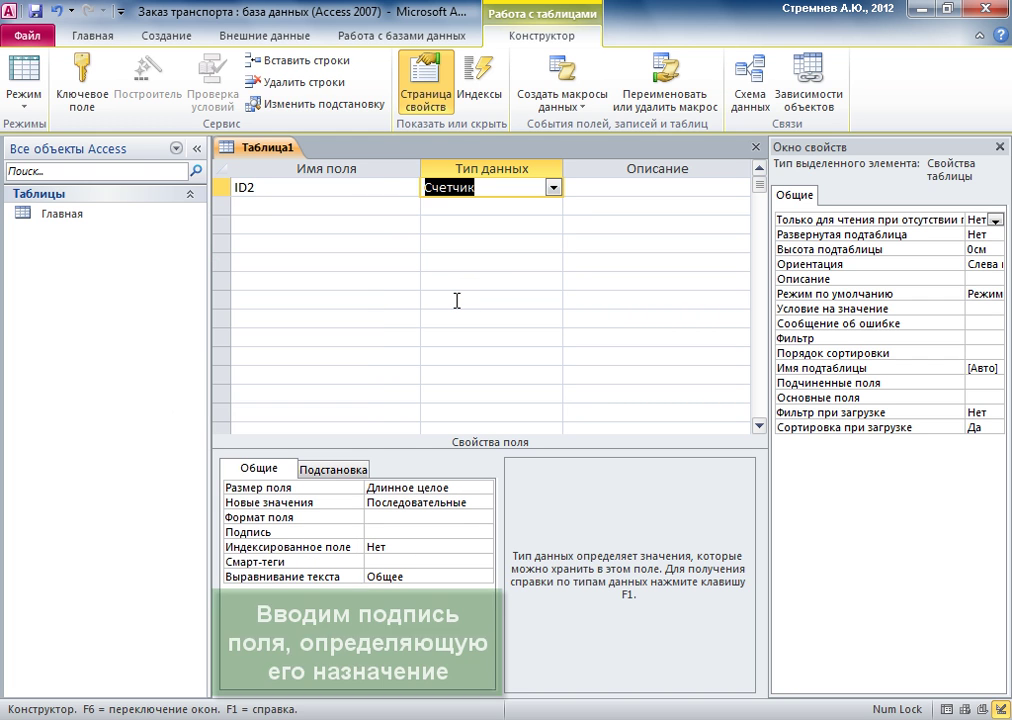
Give ID2 the caption "Код транспортного средства" and set its indexing to "Да (Совпадения не допускаются)"
{"action": "left_click", "coordinate": [393, 532]}
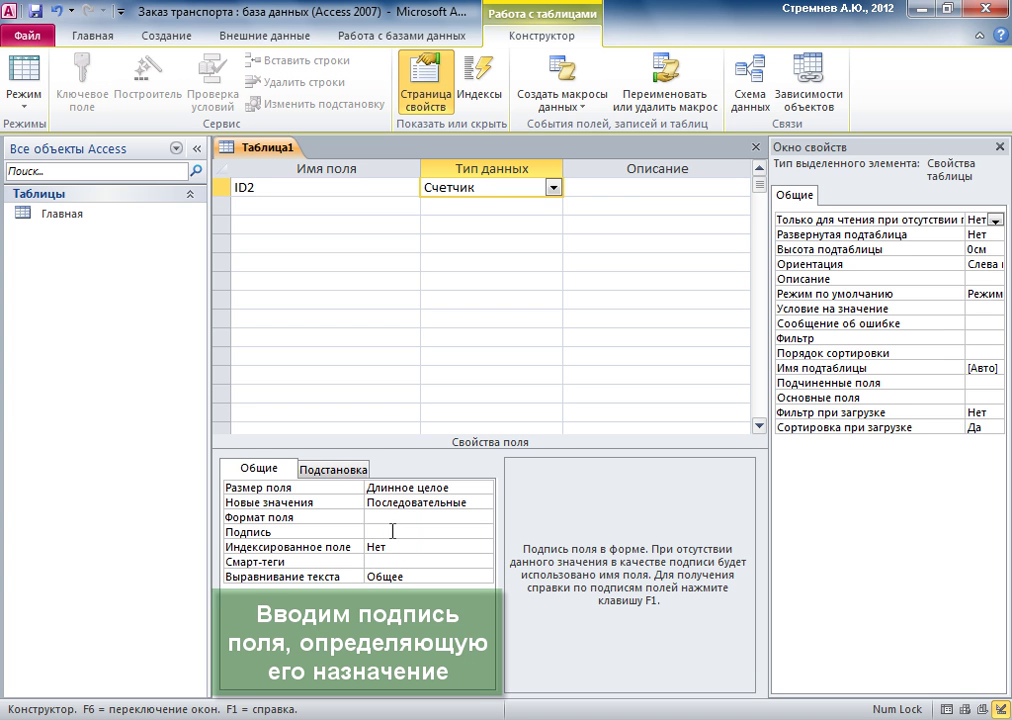
{"action": "type", "text": "Код"}
{"action": "type", "text": " тра"}
{"action": "type", "text": "нспортного"}
{"action": "type", "text": " сред"}
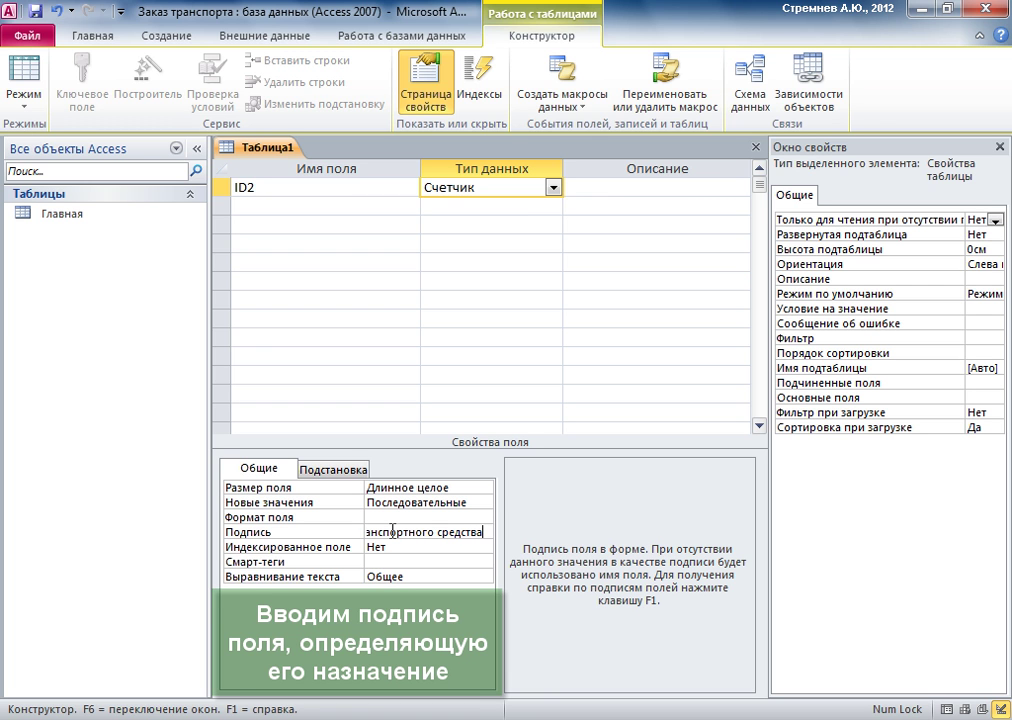
{"action": "type", "text": "ства"}
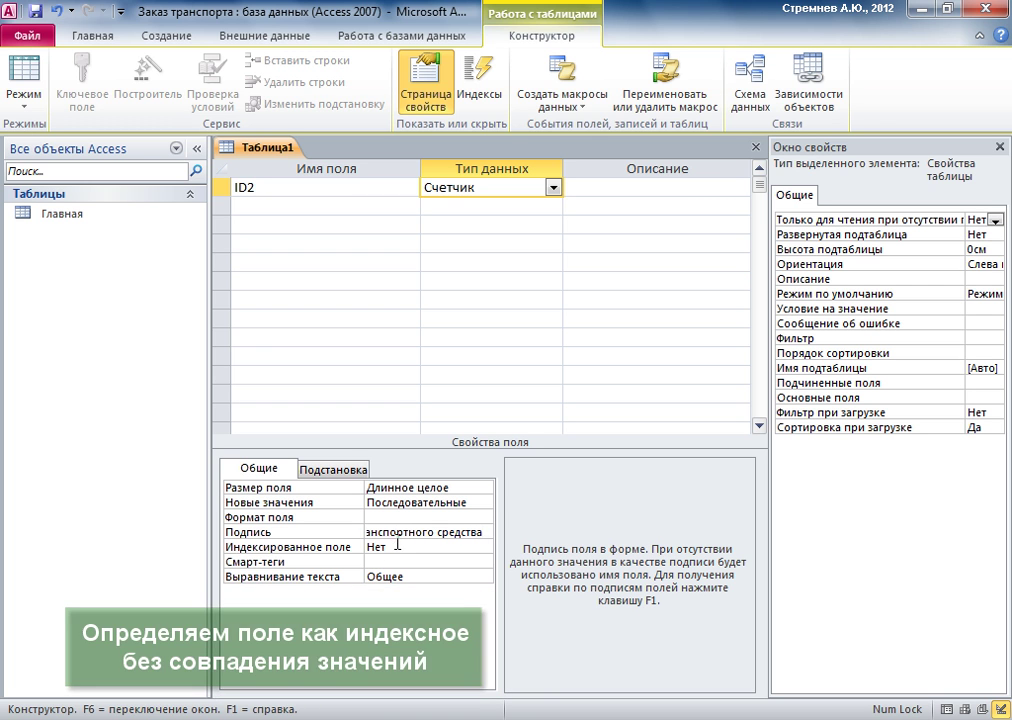
{"action": "left_click", "coordinate": [395, 546]}
{"action": "left_click", "coordinate": [483, 548]}
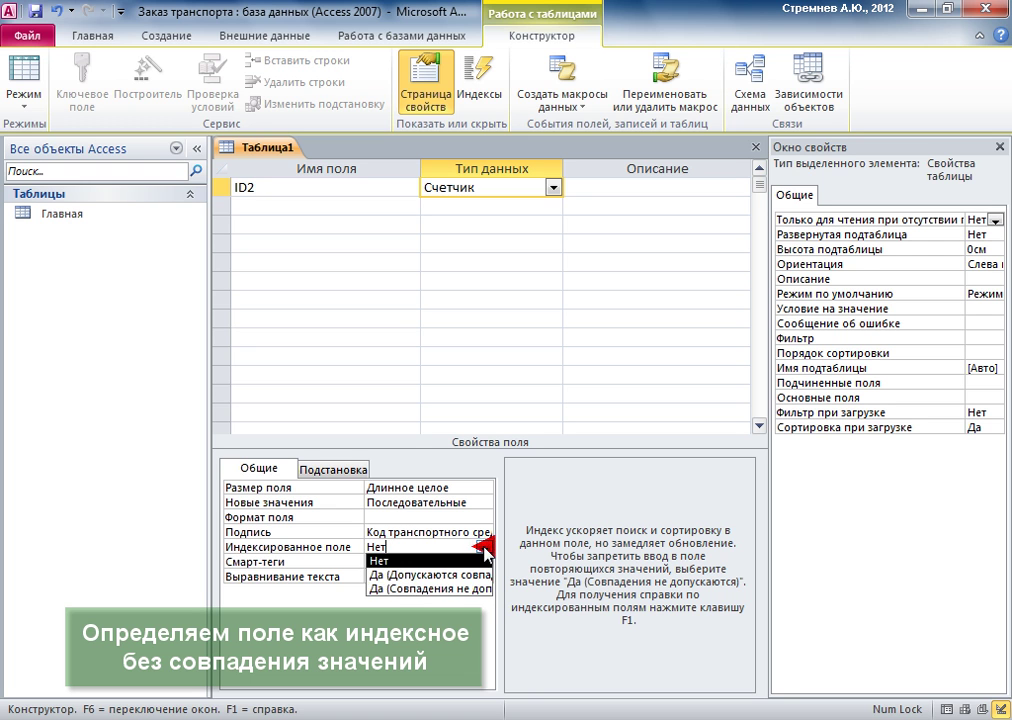
{"action": "left_click", "coordinate": [452, 590]}
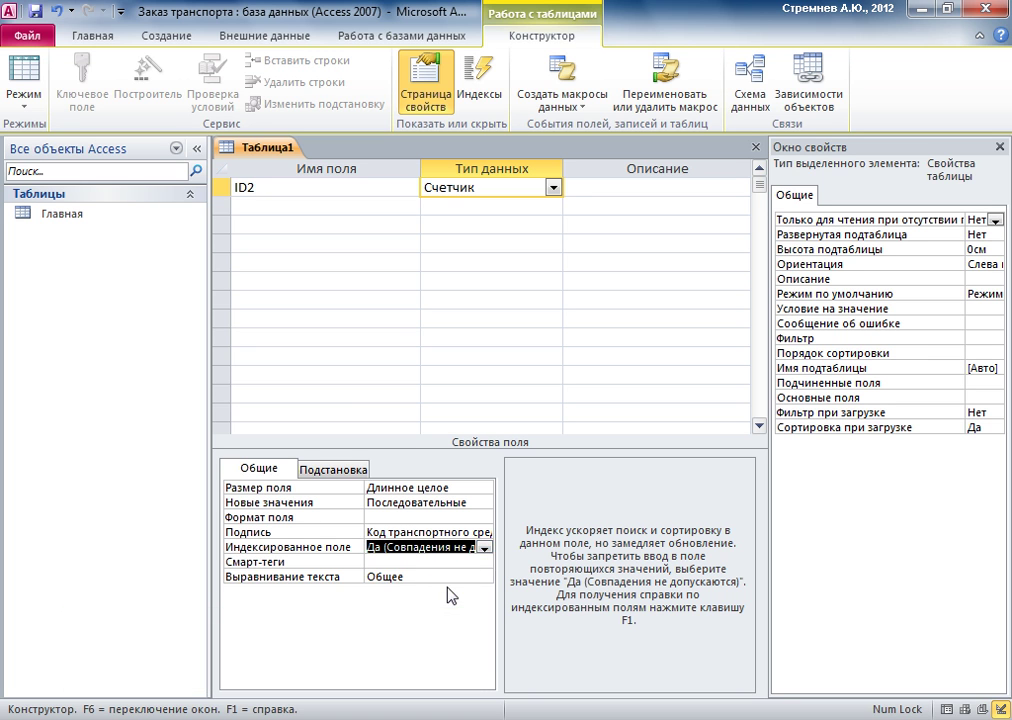
Add a second field Тип_тр_средства of type Текстовый with the caption "Тип транспорта"
{"action": "left_click", "coordinate": [288, 207]}
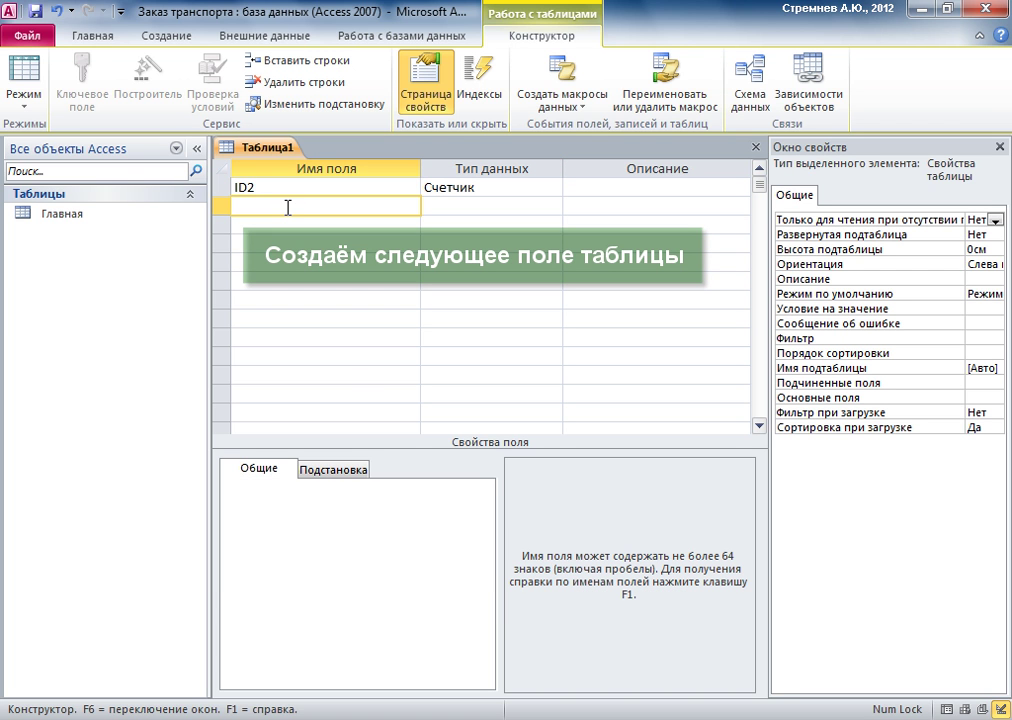
{"action": "type", "text": "Тип_тр_средства"}
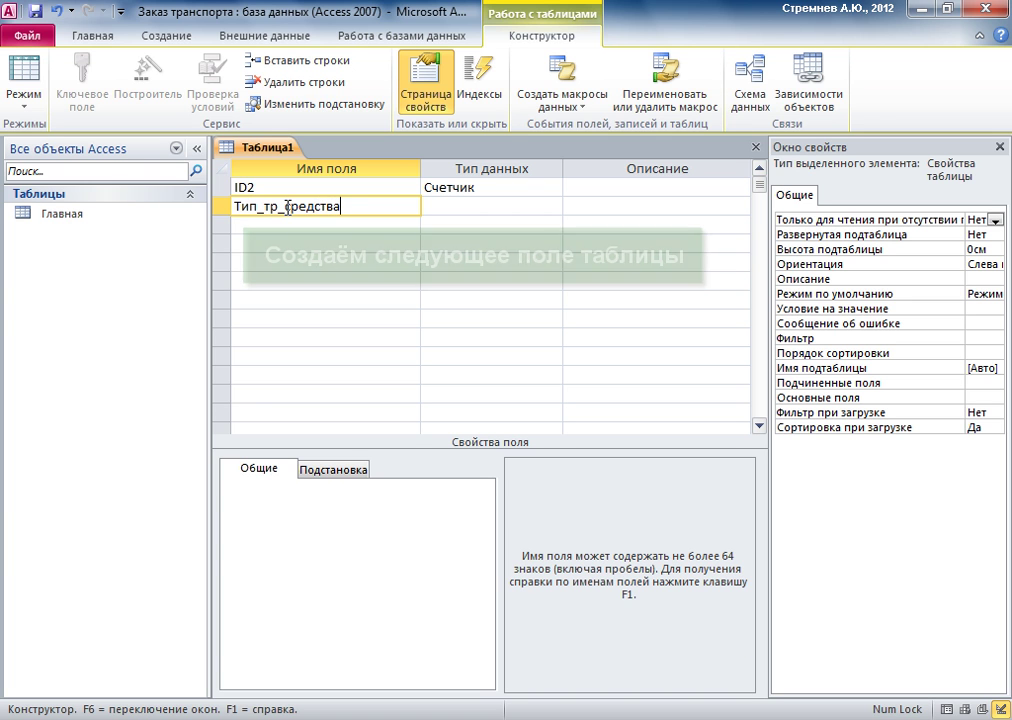
{"action": "left_click", "coordinate": [464, 206]}
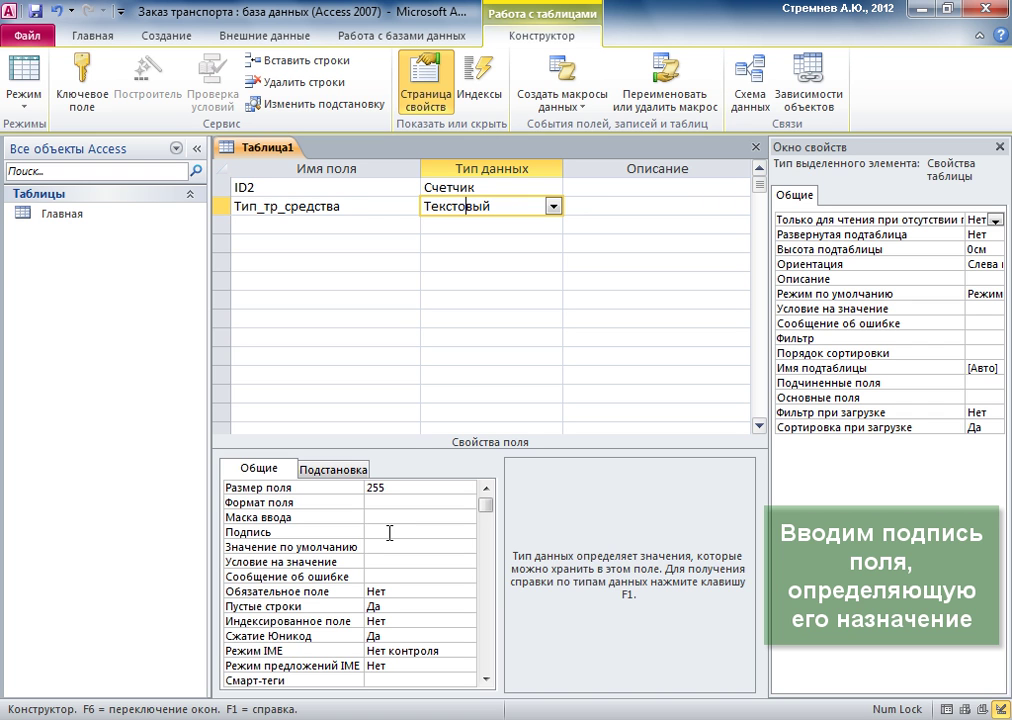
{"action": "left_click", "coordinate": [390, 532]}
{"action": "type", "text": "Тип транспорта"}
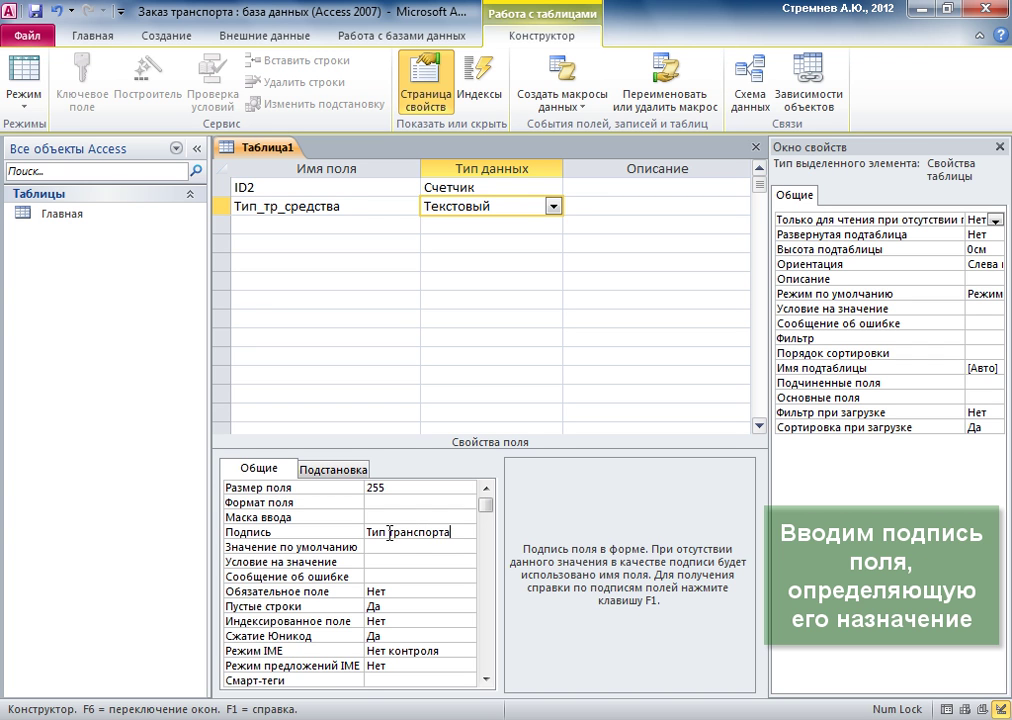
Make Тип_тр_средства a required field (Да) and disallow empty strings (Нет)
{"action": "left_click", "coordinate": [446, 593]}
{"action": "left_click", "coordinate": [467, 593]}
{"action": "left_click", "coordinate": [398, 607]}
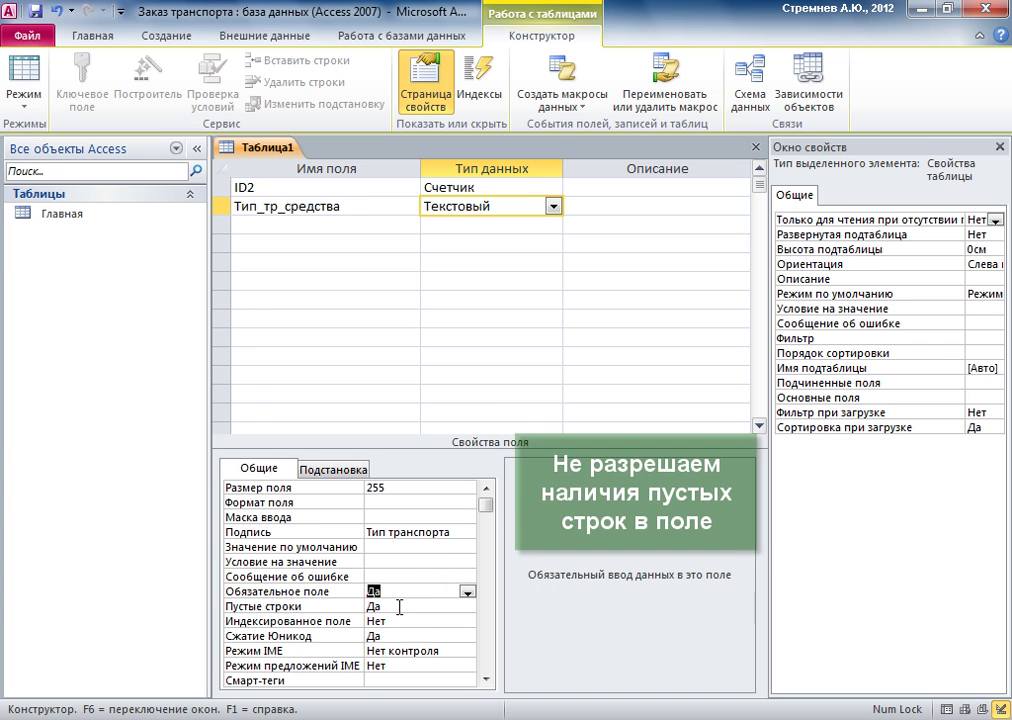
{"action": "left_click", "coordinate": [399, 607]}
{"action": "left_click", "coordinate": [467, 607]}
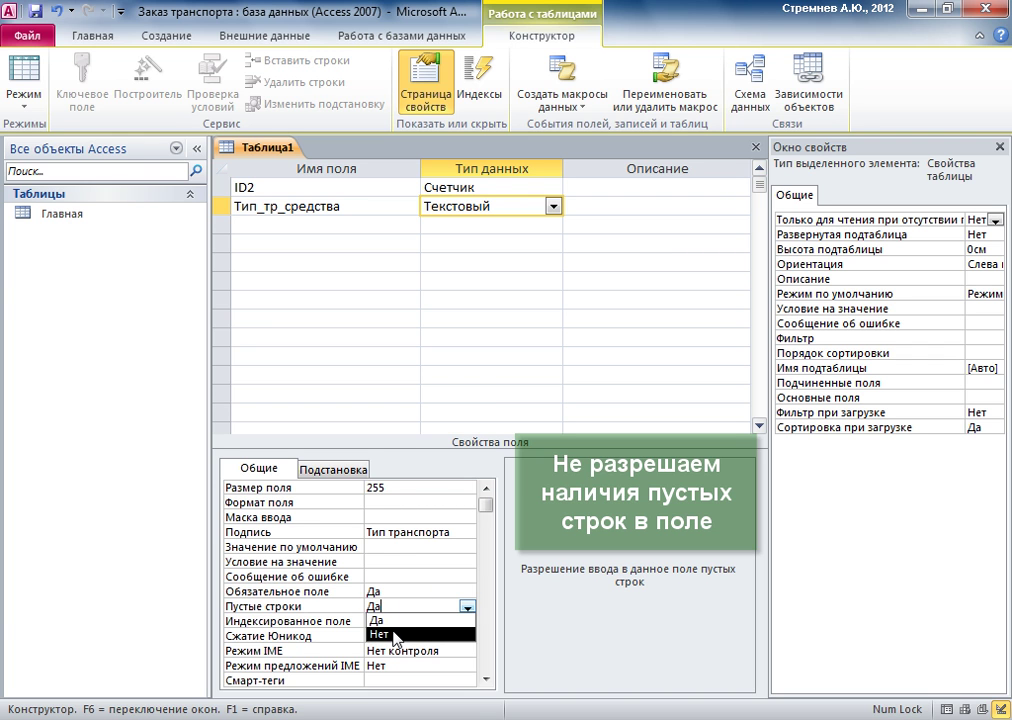
{"action": "left_click", "coordinate": [395, 635]}
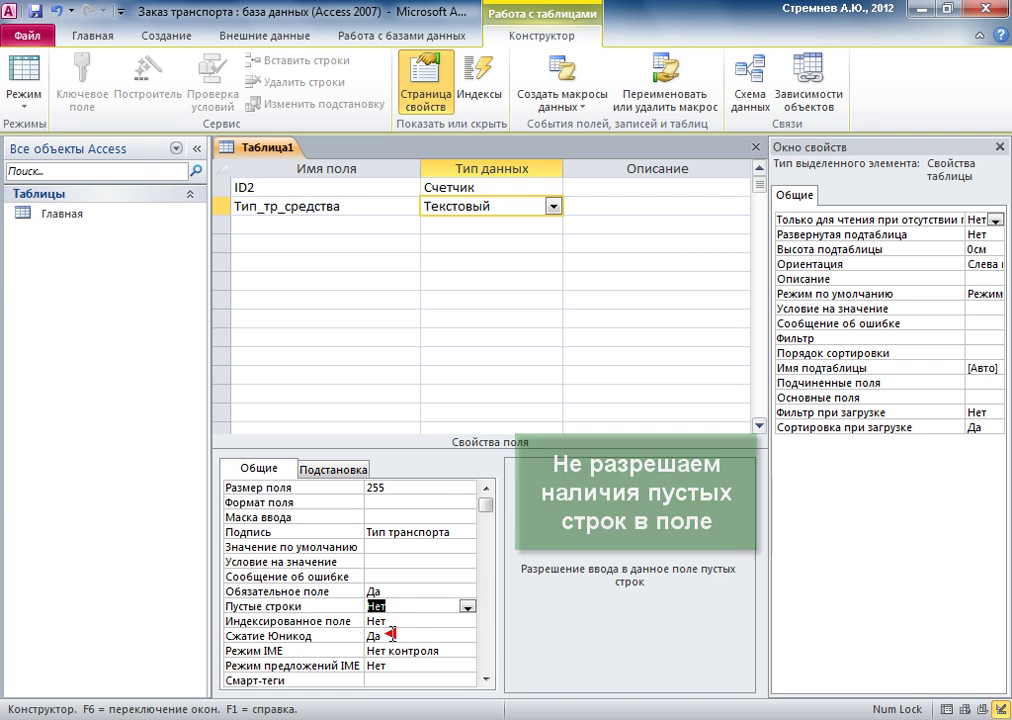
Index the Тип_тр_средства field with "Да (Совпадения не допускаются)"
{"action": "left_click", "coordinate": [450, 623]}
{"action": "left_click", "coordinate": [466, 621]}
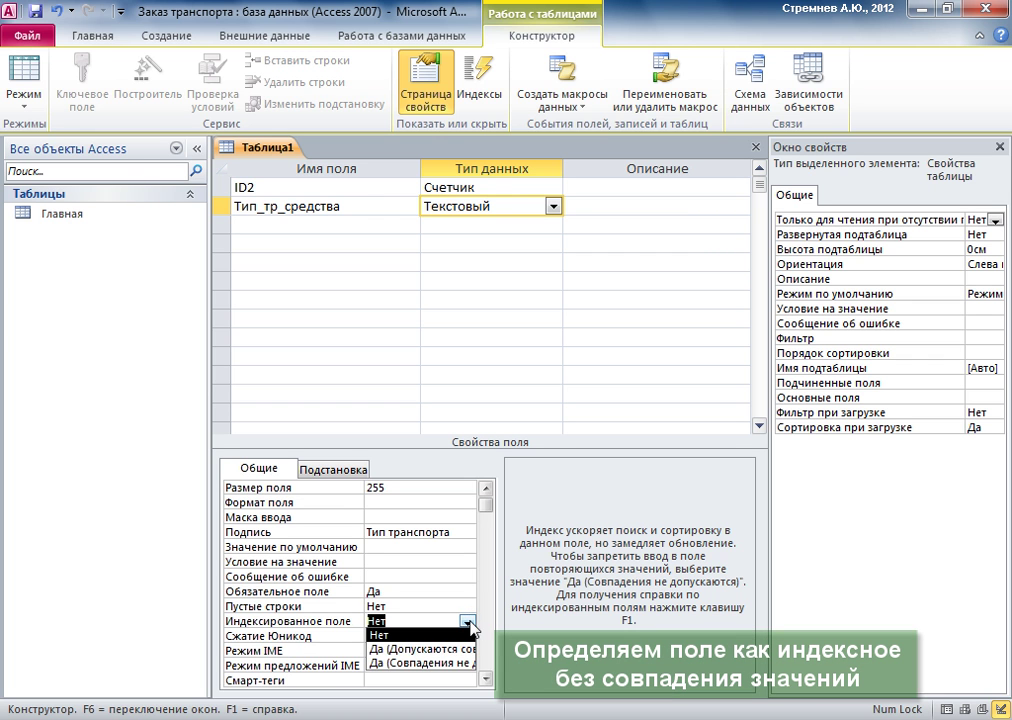
{"action": "left_click", "coordinate": [436, 664]}
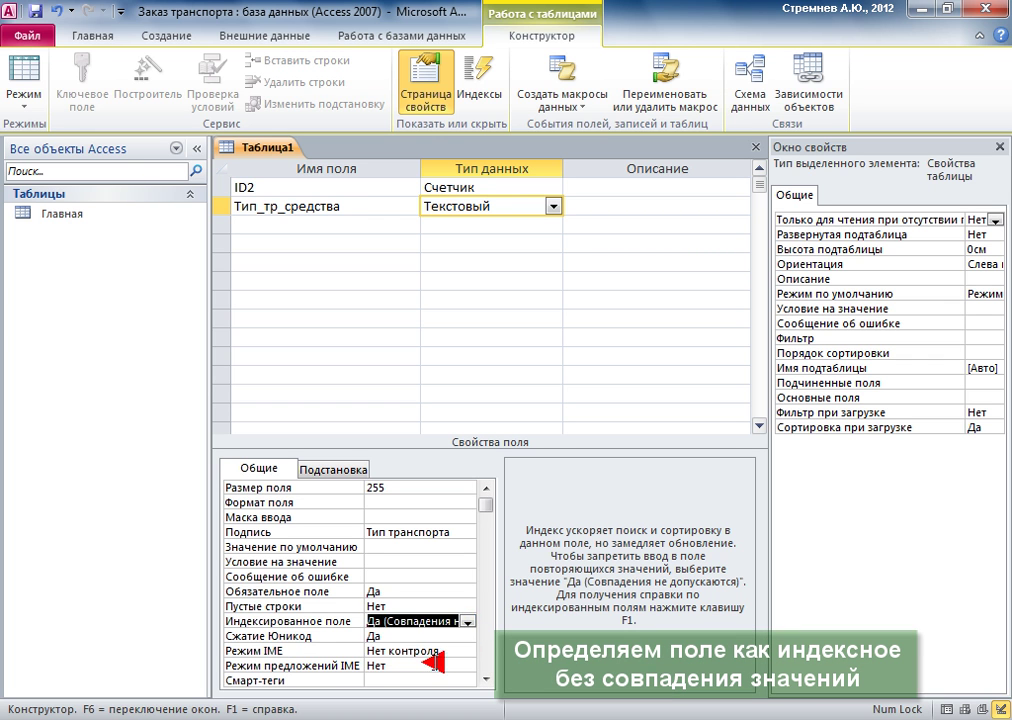
Add a third field Цена_заказа with the data type Денежный
{"action": "left_click", "coordinate": [282, 226]}
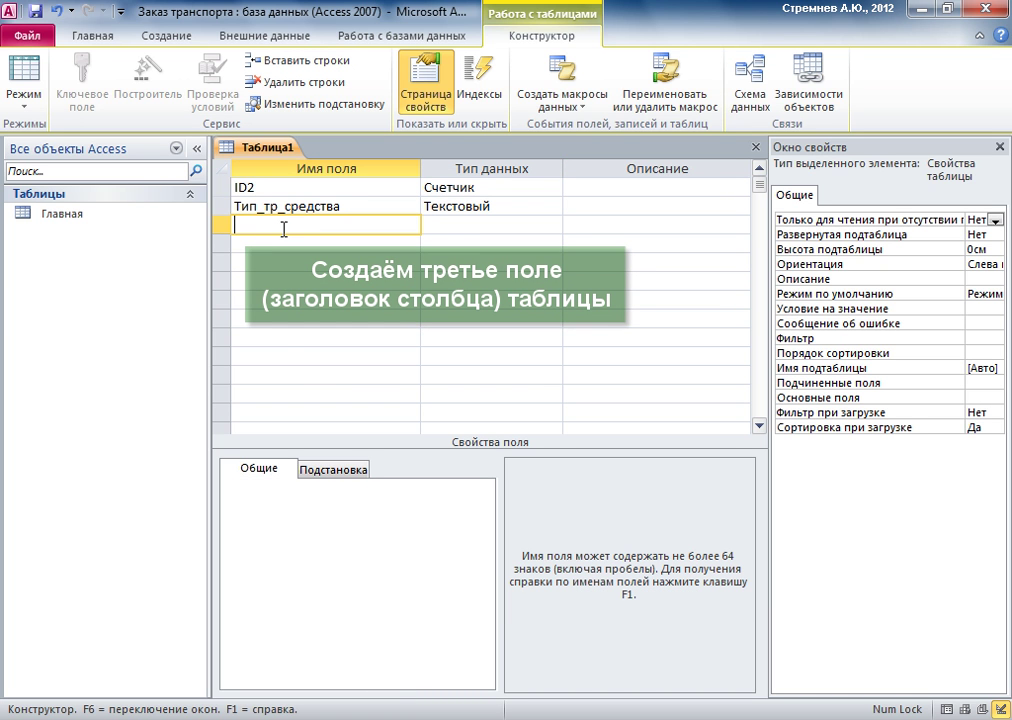
{"action": "type", "text": "Цена_заказа"}
{"action": "left_click", "coordinate": [465, 226]}
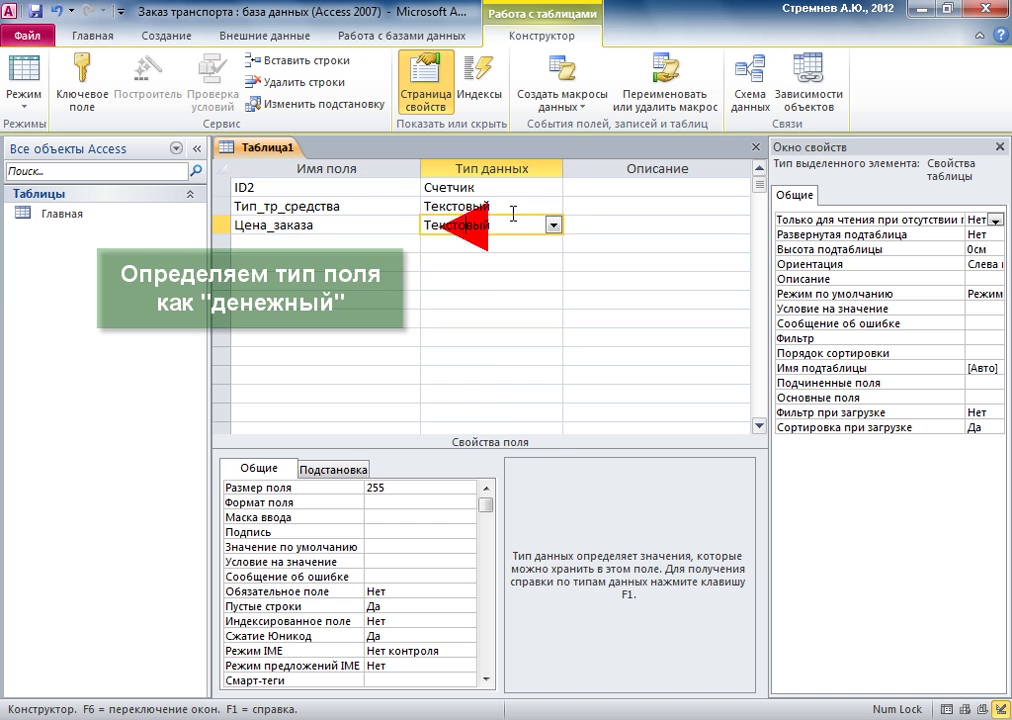
{"action": "left_click", "coordinate": [554, 225]}
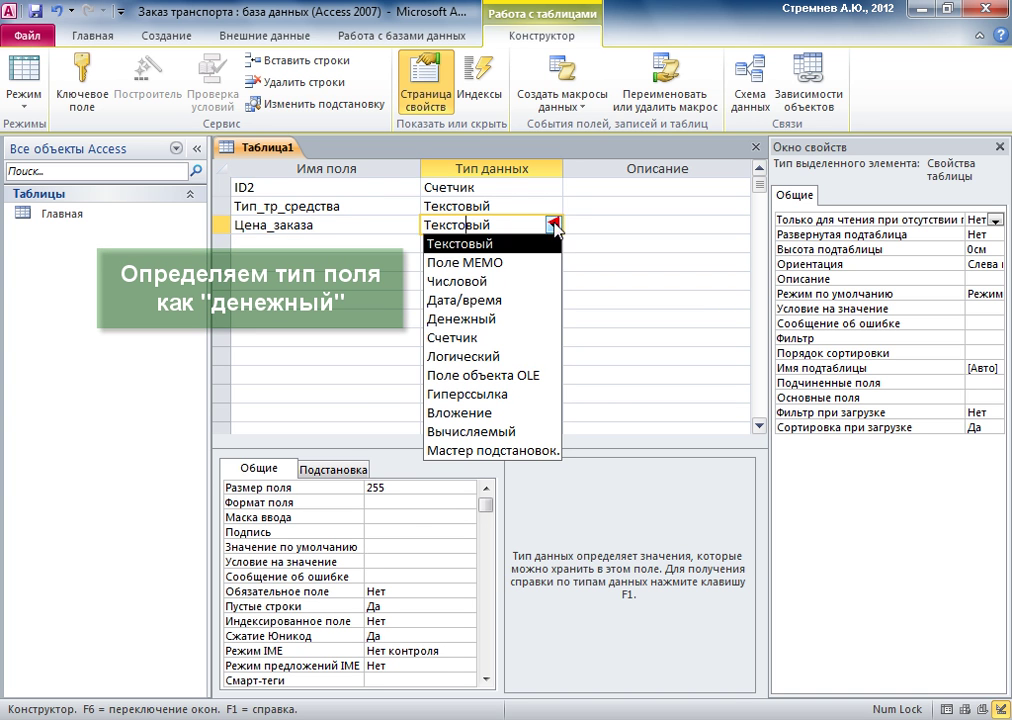
{"action": "left_click", "coordinate": [460, 320]}
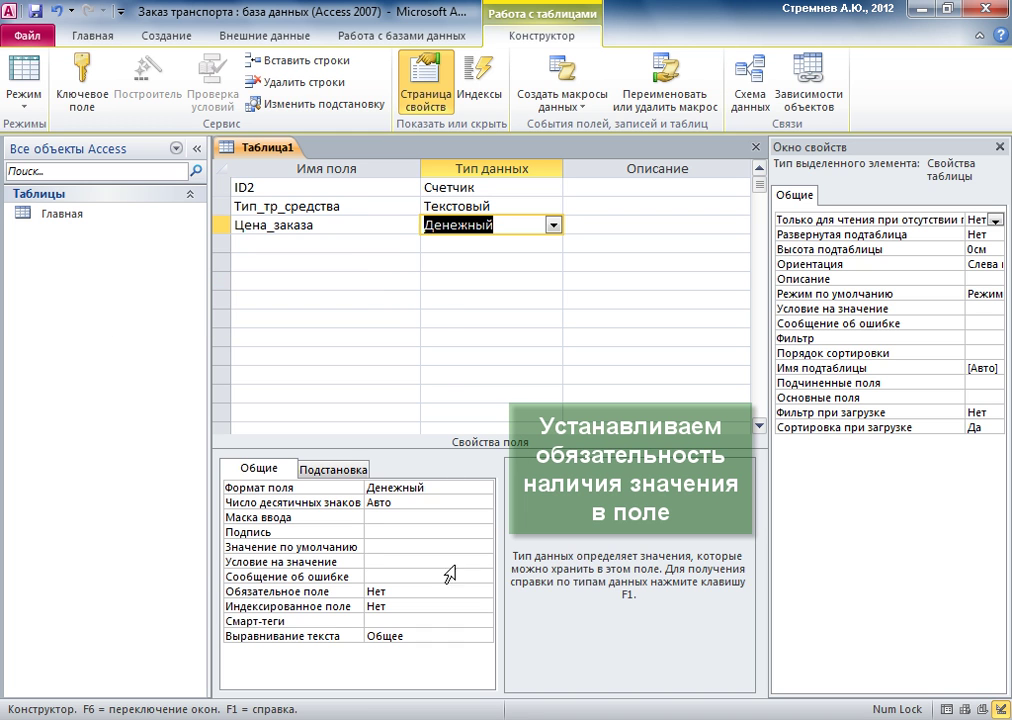
Make Цена_заказа a required field (Да) and index it with duplicates allowed, "Да (Допускаются совпадения)"
{"action": "left_click", "coordinate": [476, 591]}
{"action": "left_click", "coordinate": [484, 592]}
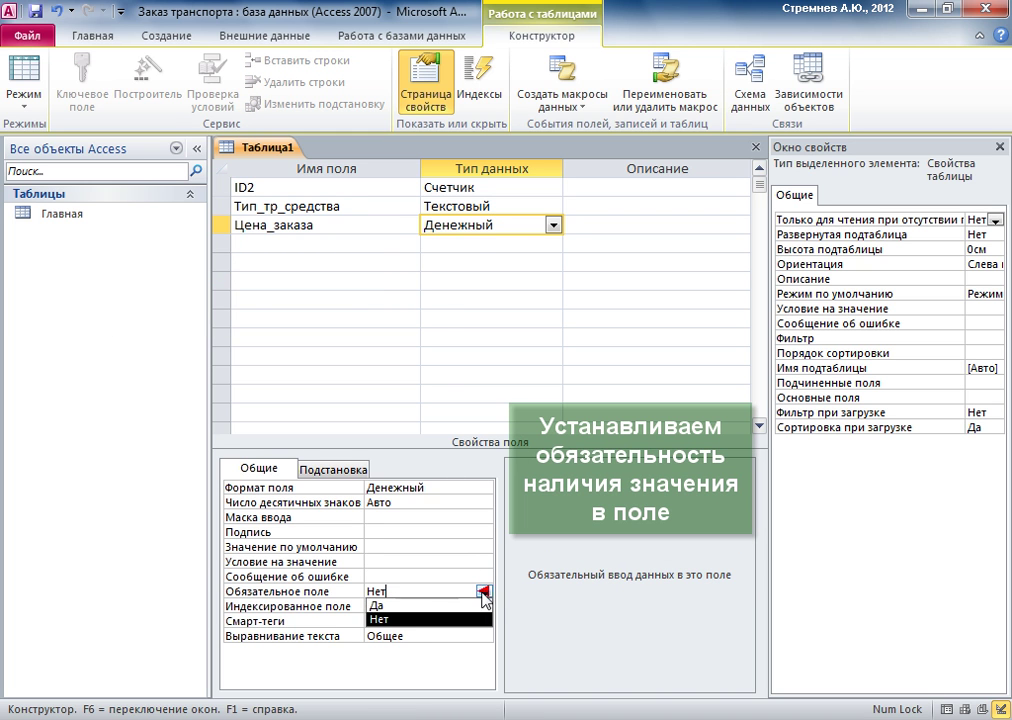
{"action": "left_click", "coordinate": [405, 606]}
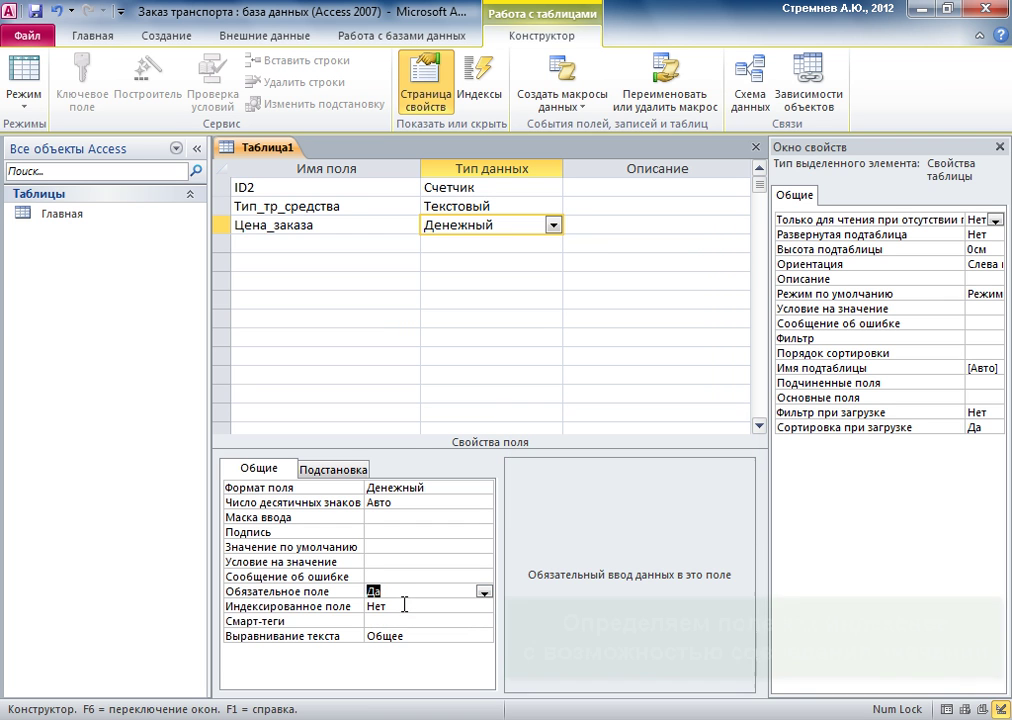
{"action": "left_click", "coordinate": [404, 606]}
{"action": "left_click", "coordinate": [484, 607]}
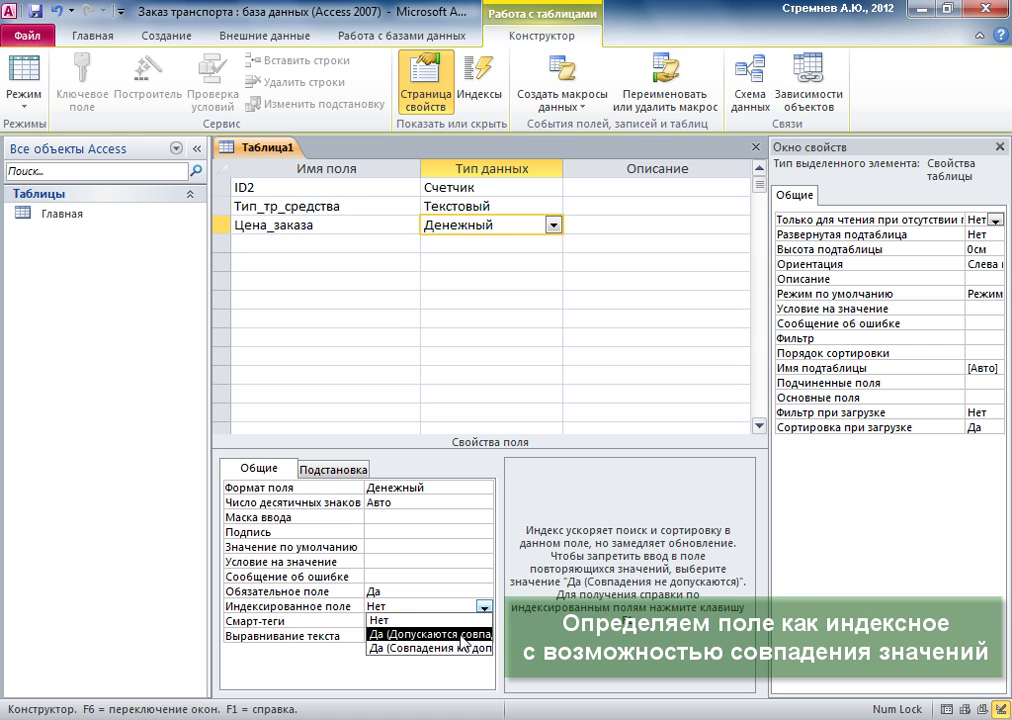
{"action": "left_click", "coordinate": [461, 636]}
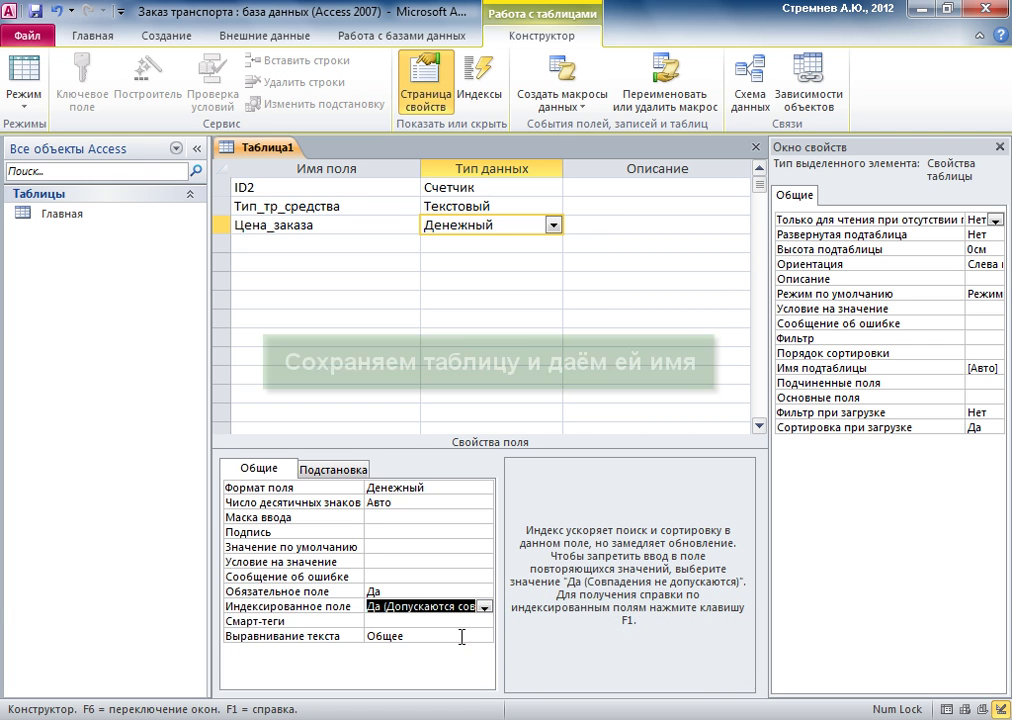
Save the table as Подчиненная, letting Access create the key field, and close its design
{"action": "left_click", "coordinate": [35, 14]}
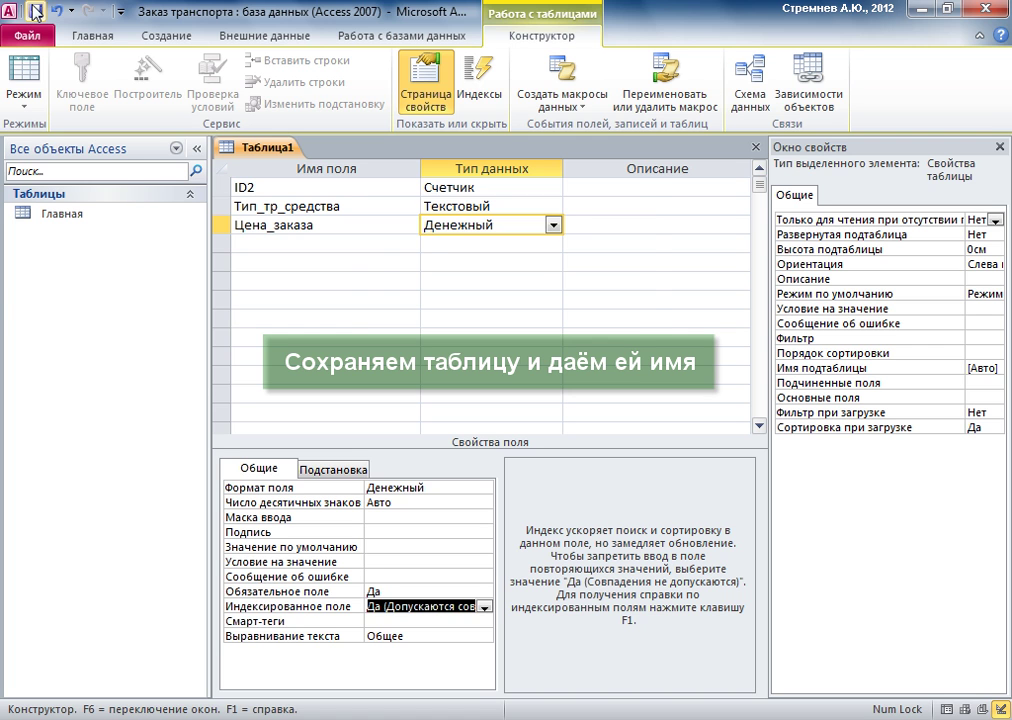
{"action": "type", "text": "Подчиненная"}
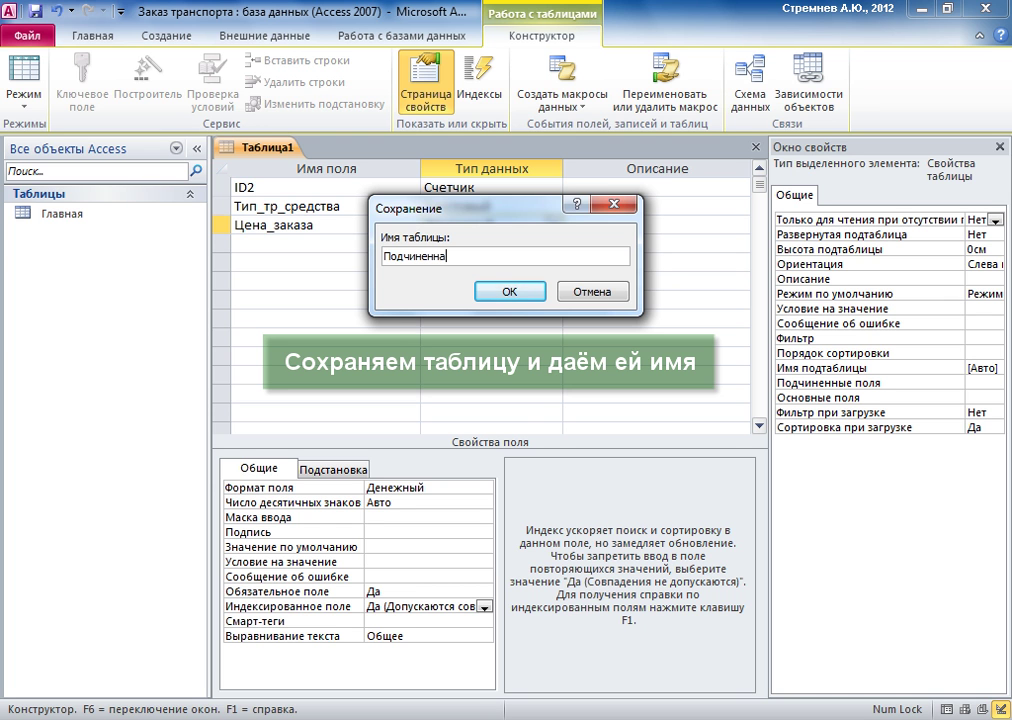
{"action": "left_click", "coordinate": [507, 293]}
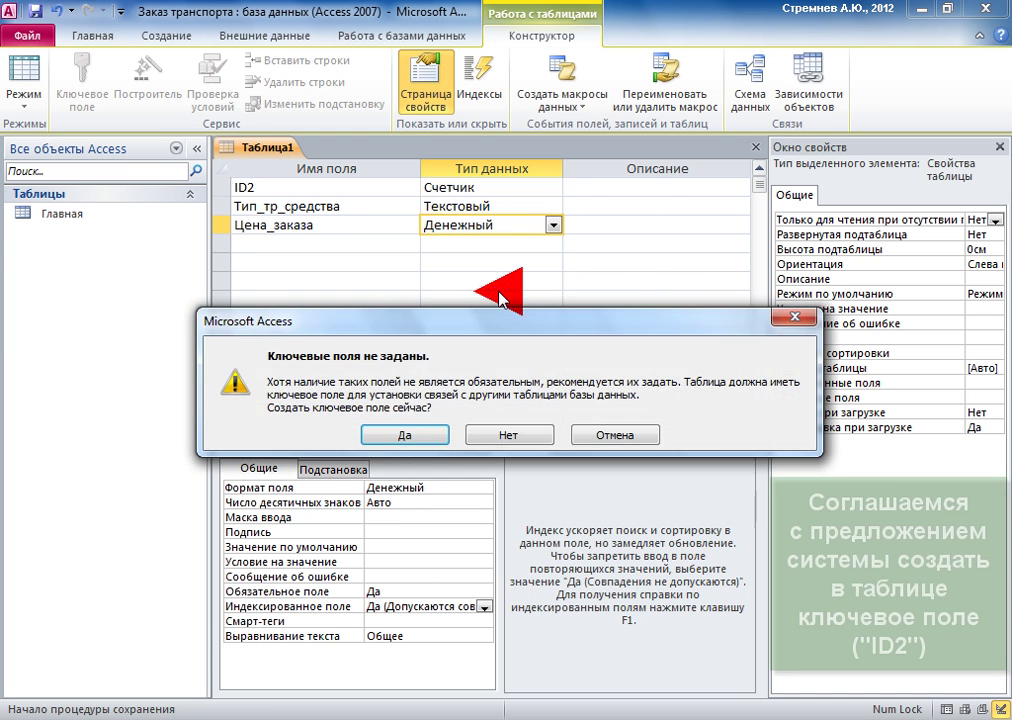
{"action": "left_click", "coordinate": [398, 436]}
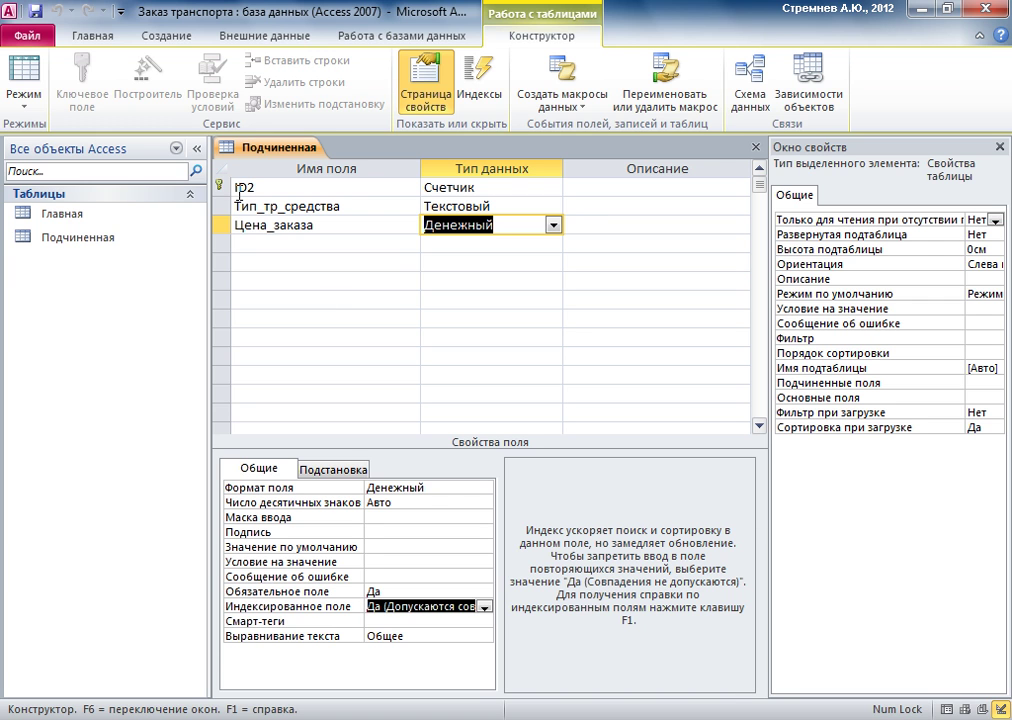
{"action": "left_click", "coordinate": [757, 150]}
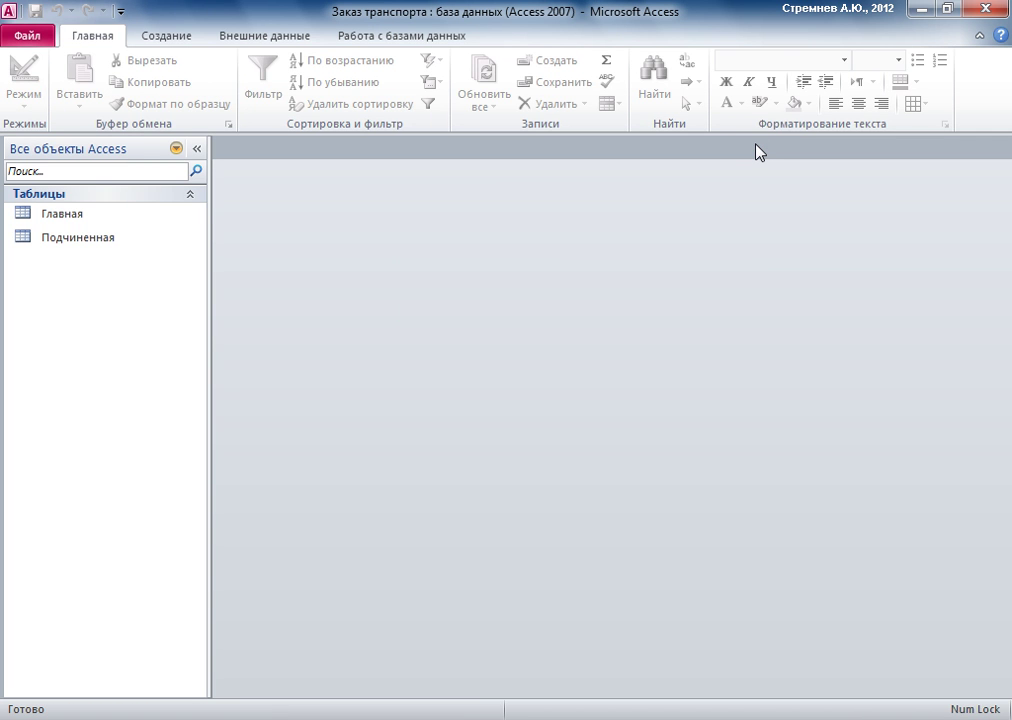
Open the database's relationship schema and add both tables, Главная and Подчиненная, to it
{"action": "left_click", "coordinate": [416, 40]}
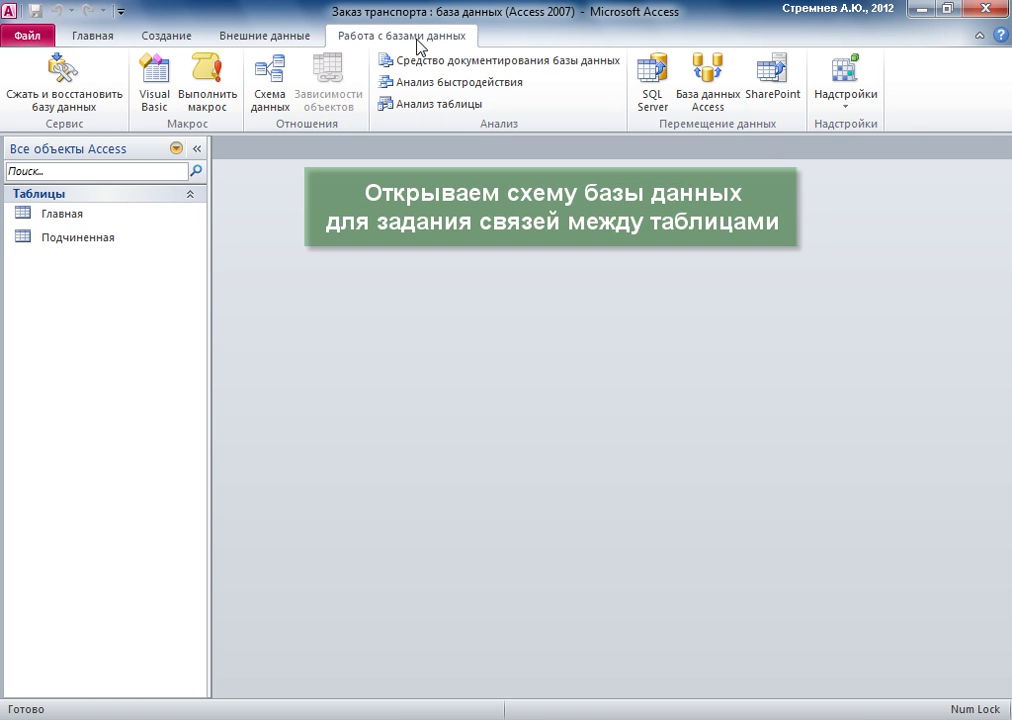
{"action": "left_click", "coordinate": [272, 84]}
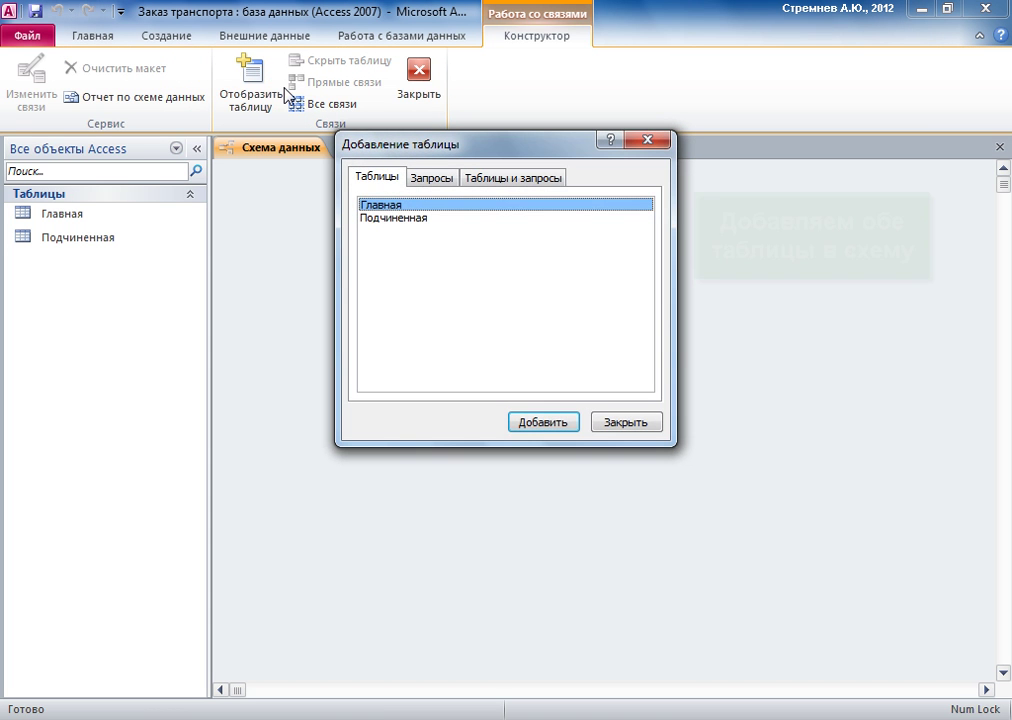
{"action": "left_click", "coordinate": [528, 423]}
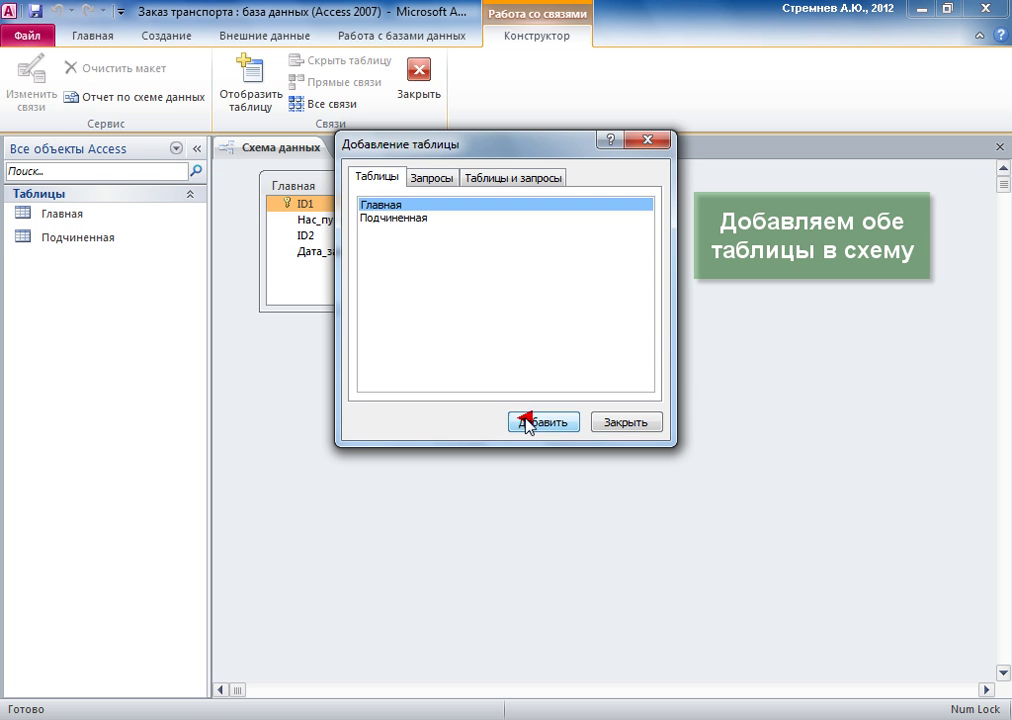
{"action": "left_click", "coordinate": [390, 218]}
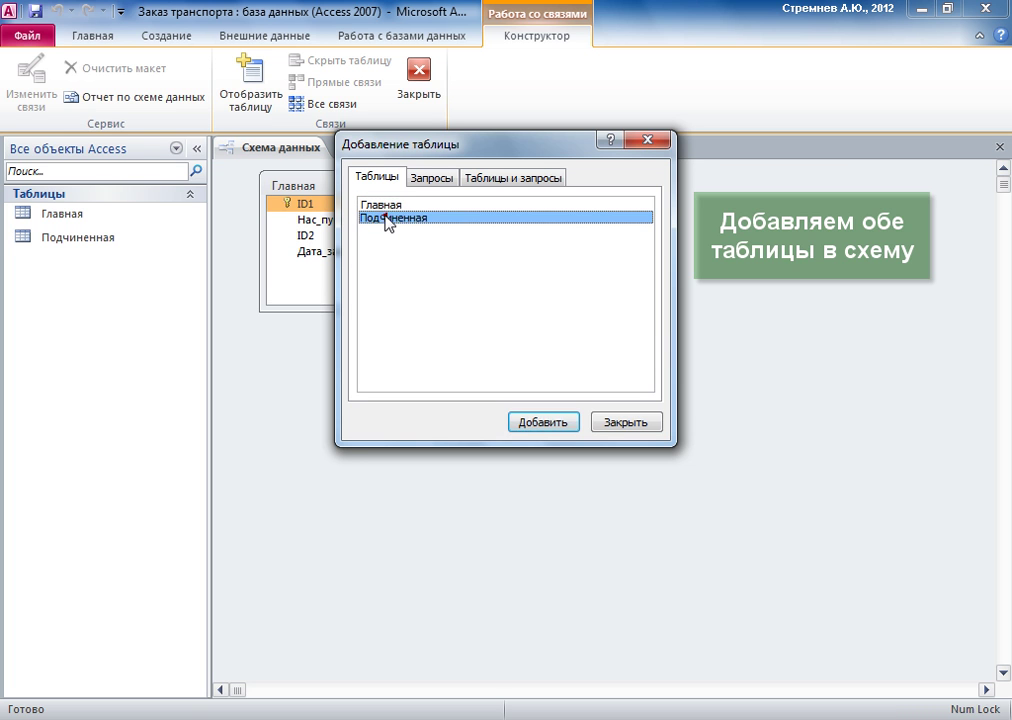
{"action": "left_click", "coordinate": [533, 420]}
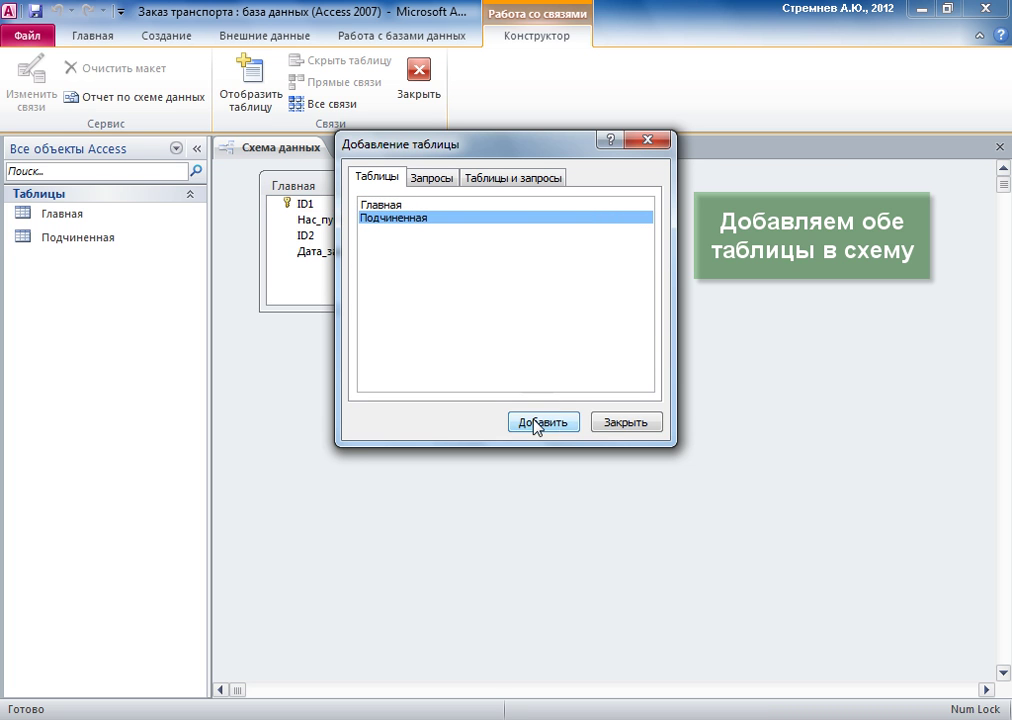
{"action": "left_click", "coordinate": [627, 423]}
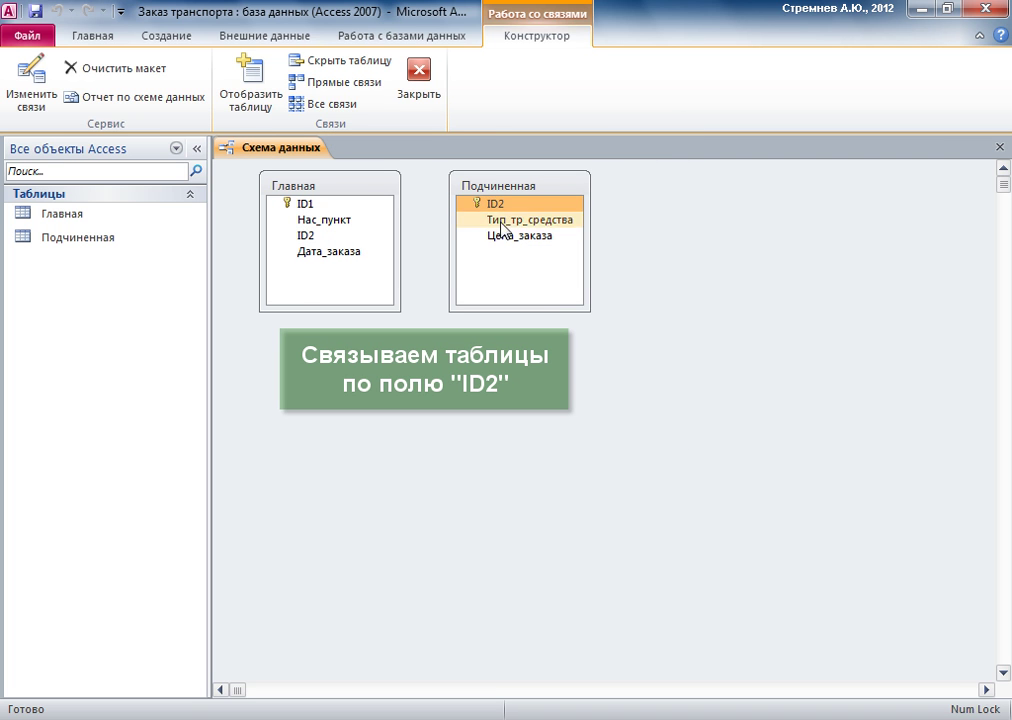
Relate Подчиненная to Главная on ID2 with data integrity, cascading field updates and cascading record deletion, and save and close the schema
{"action": "left_click_drag", "start_coordinate": [492, 206], "coordinate": [318, 244]}
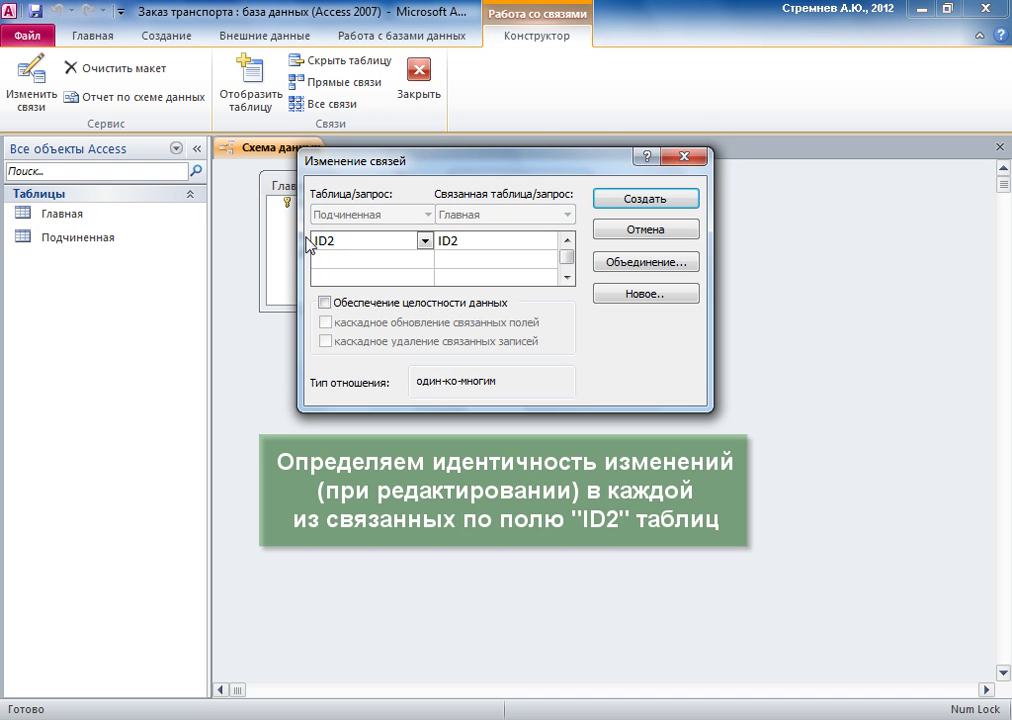
{"action": "left_click", "coordinate": [324, 302]}
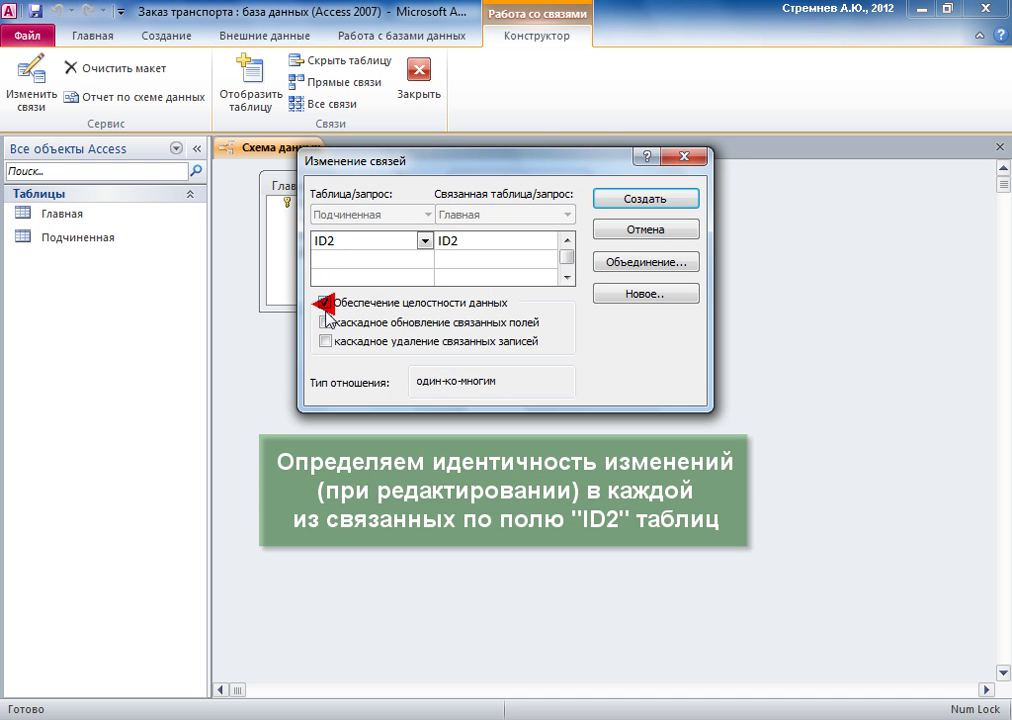
{"action": "left_click", "coordinate": [325, 322]}
{"action": "left_click", "coordinate": [326, 341]}
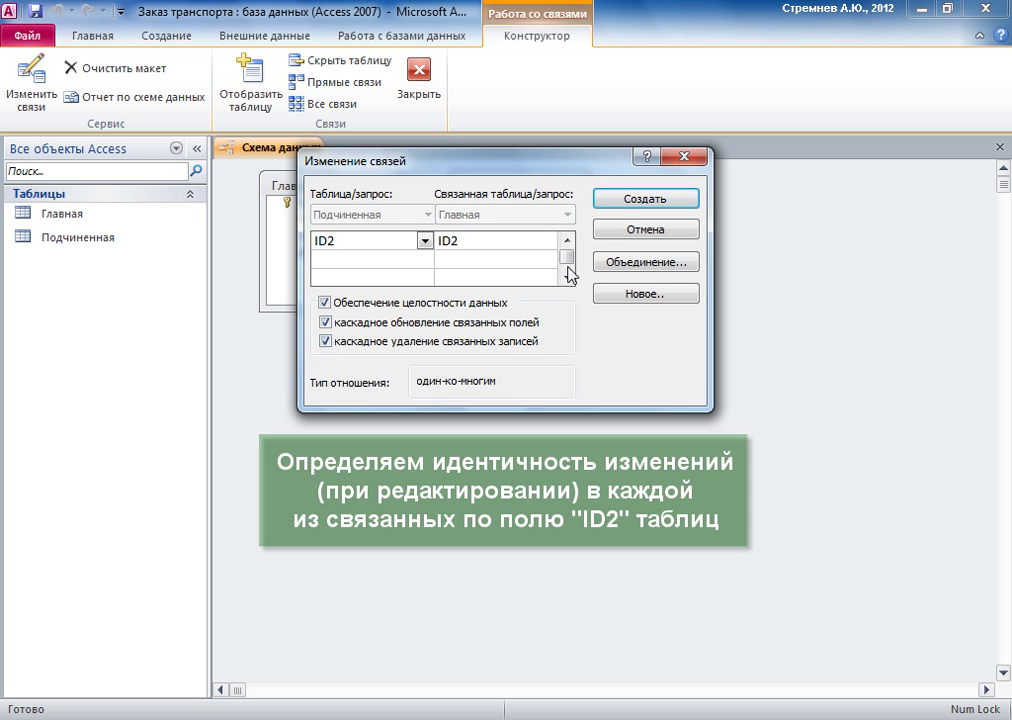
{"action": "left_click", "coordinate": [619, 206]}
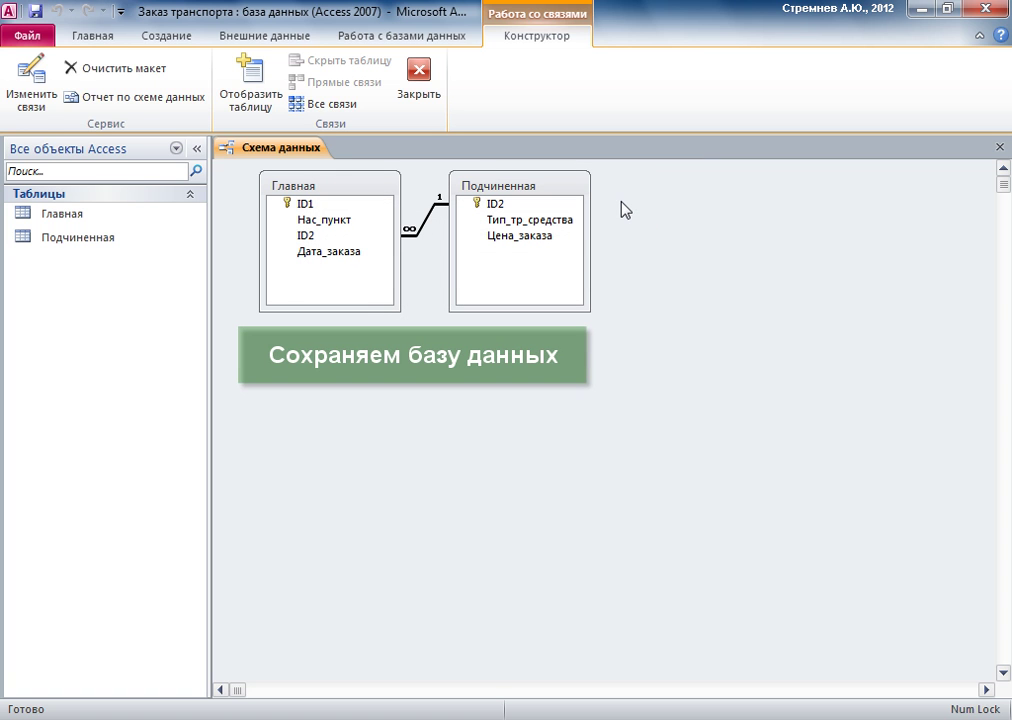
{"action": "left_click", "coordinate": [38, 13]}
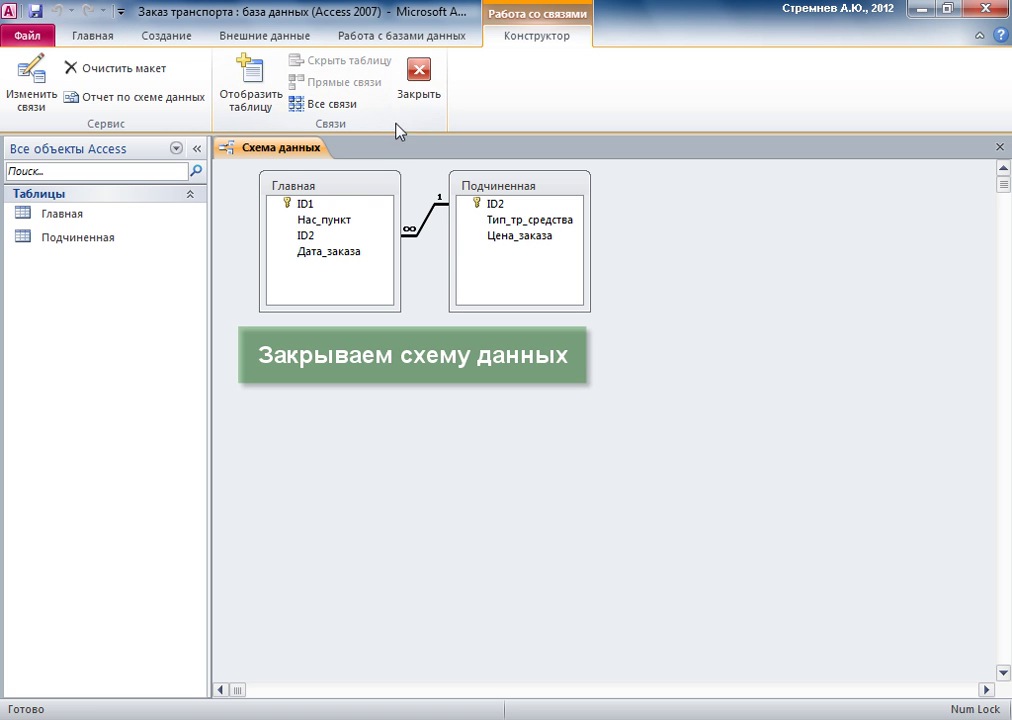
{"action": "left_click", "coordinate": [418, 95]}
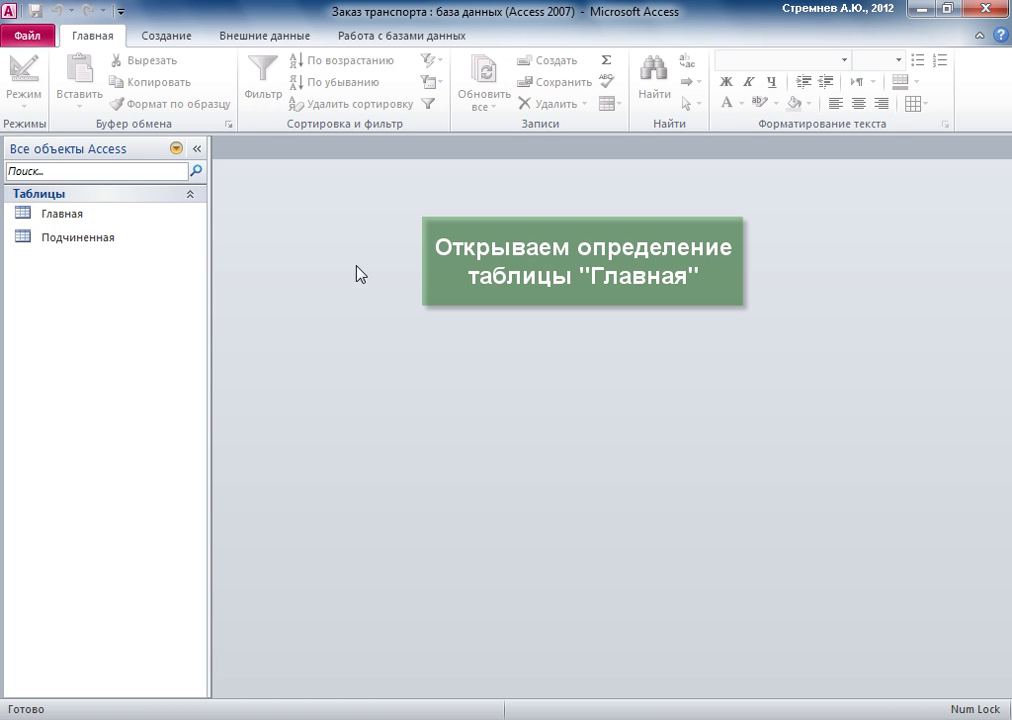
Open the design of the table Главная and set the lookup control type of its ID2 field to "Поле со списком"
{"action": "right_click", "coordinate": [80, 215]}
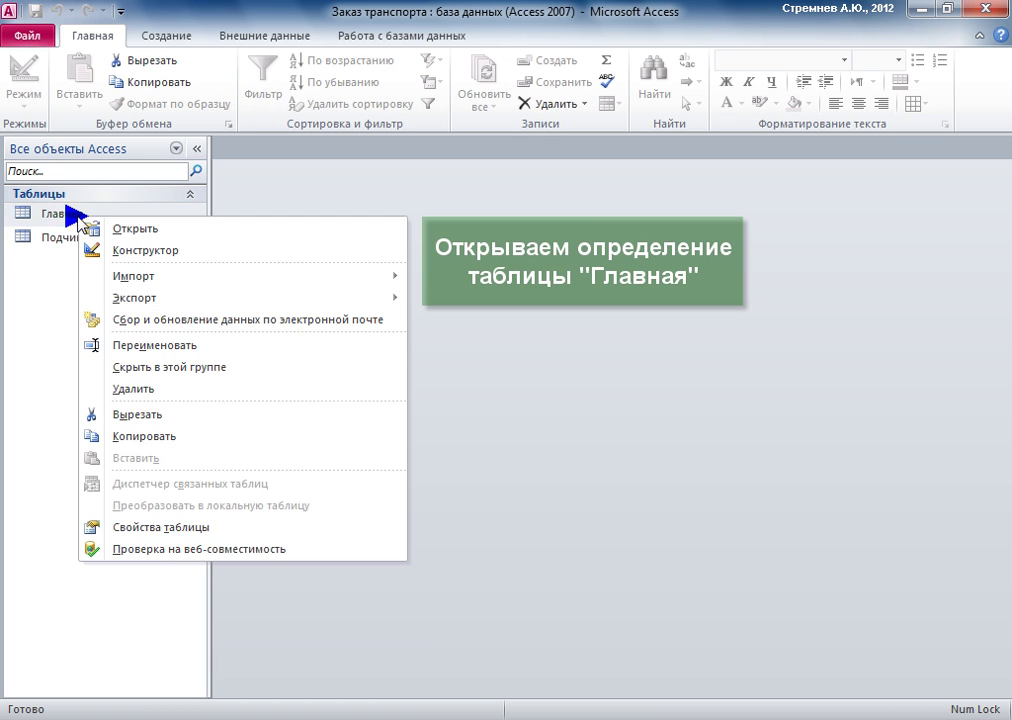
{"action": "left_click", "coordinate": [143, 251]}
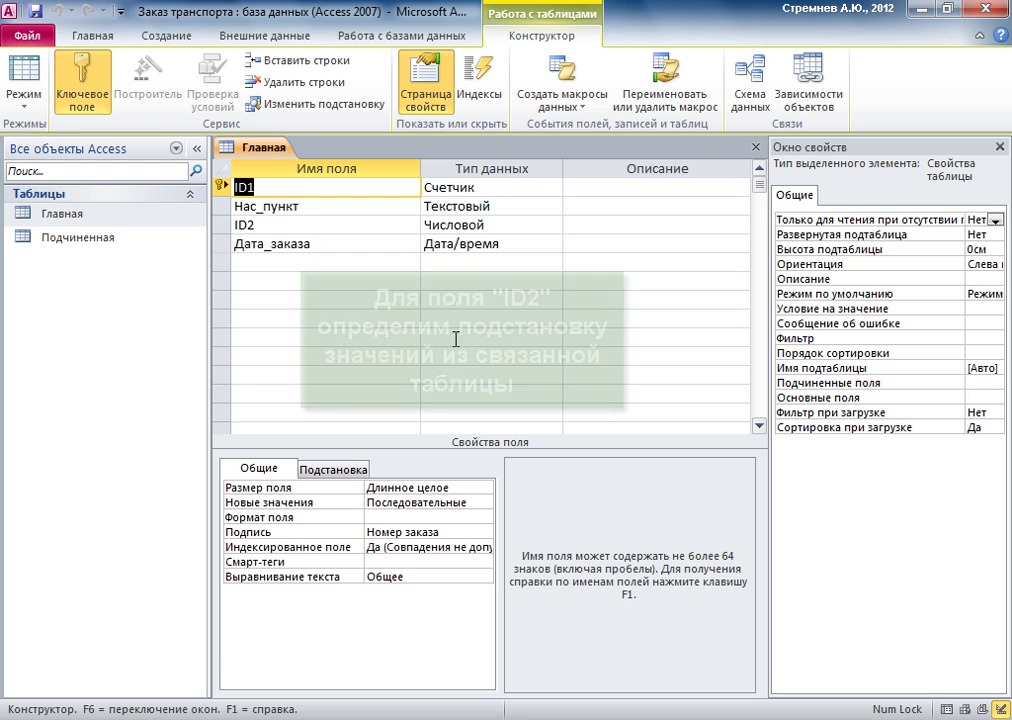
{"action": "left_click", "coordinate": [425, 225]}
{"action": "left_click", "coordinate": [425, 225]}
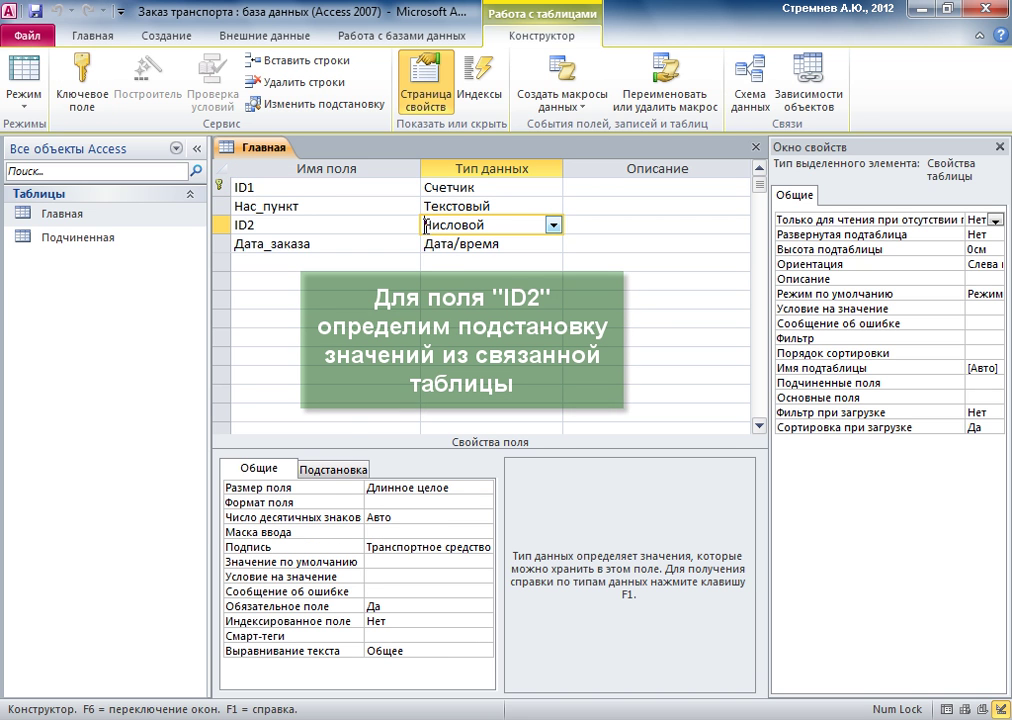
{"action": "left_click", "coordinate": [333, 470]}
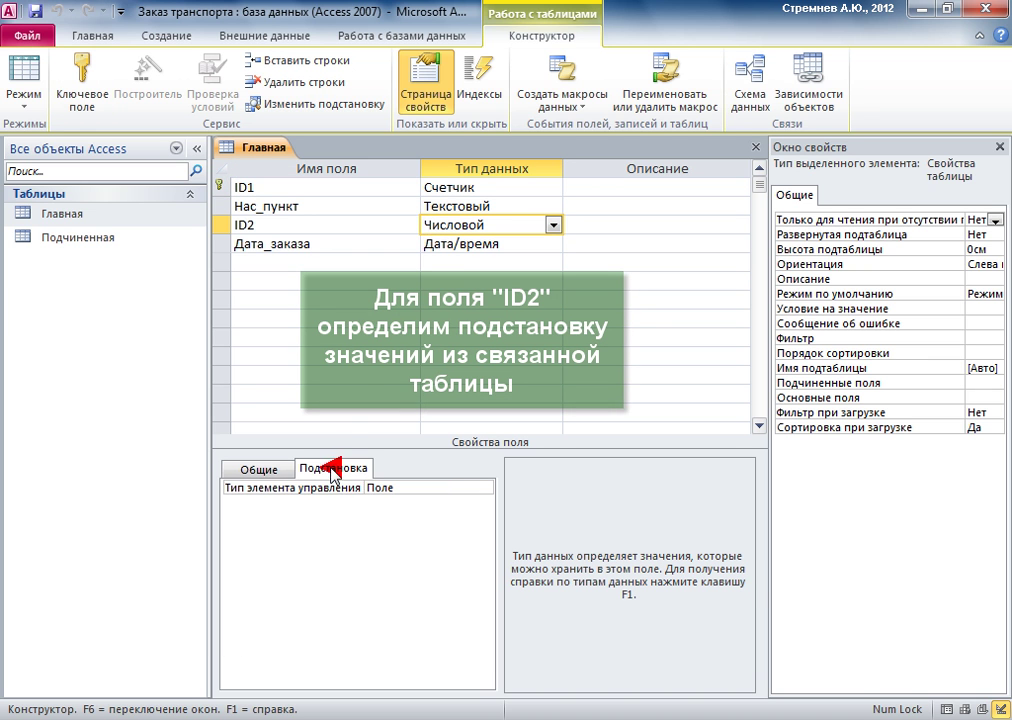
{"action": "left_click", "coordinate": [455, 489]}
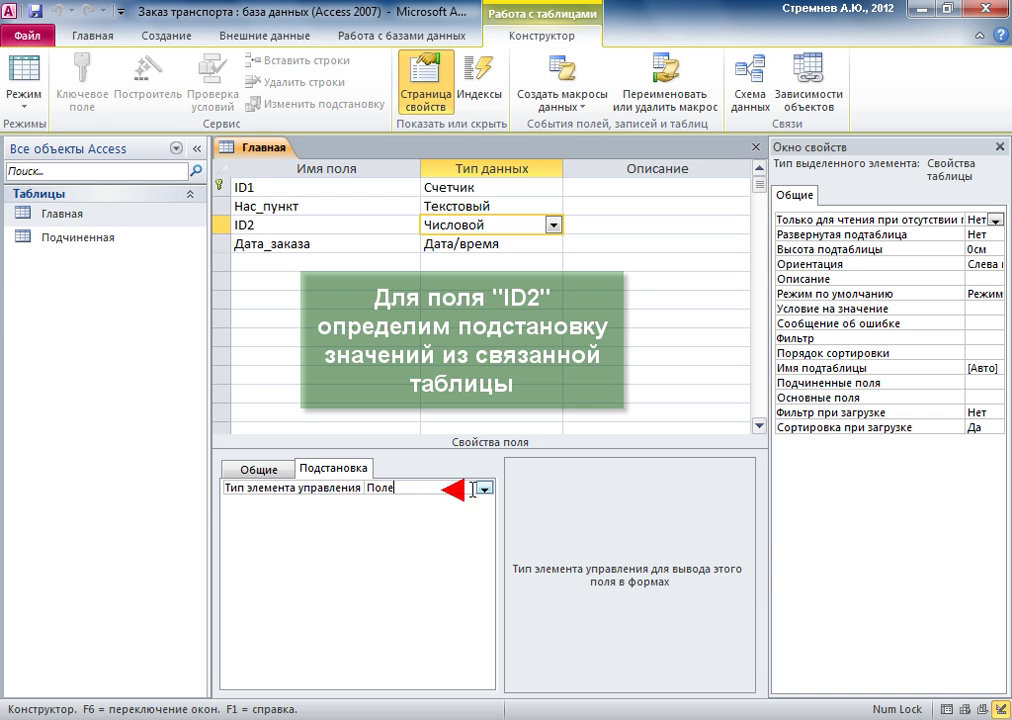
{"action": "left_click", "coordinate": [484, 488]}
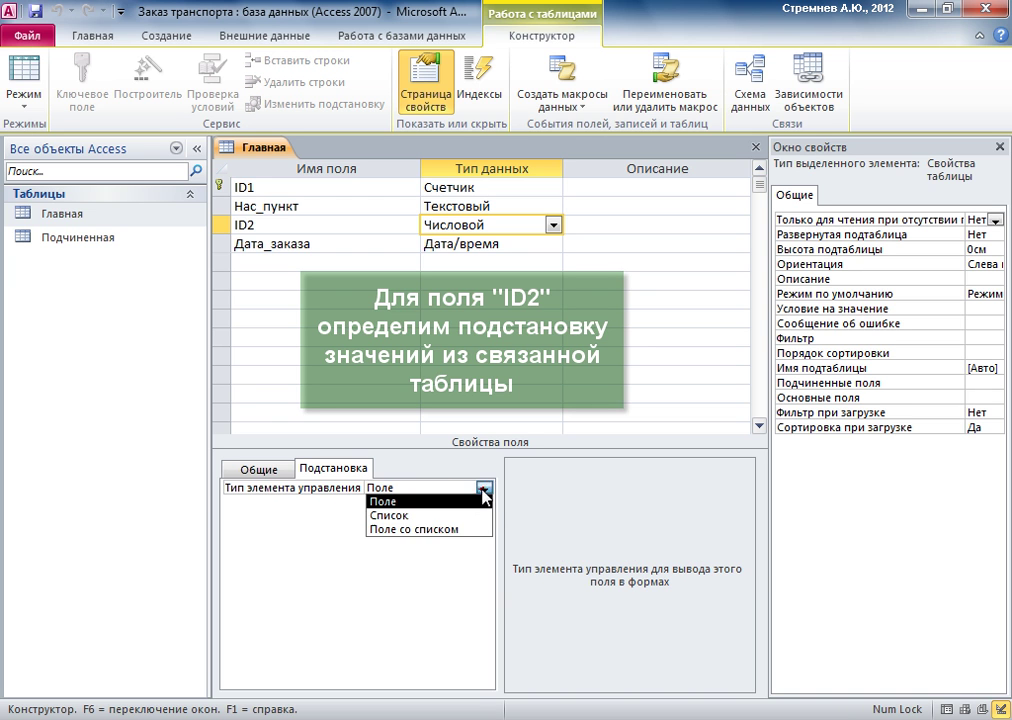
{"action": "left_click", "coordinate": [412, 530]}
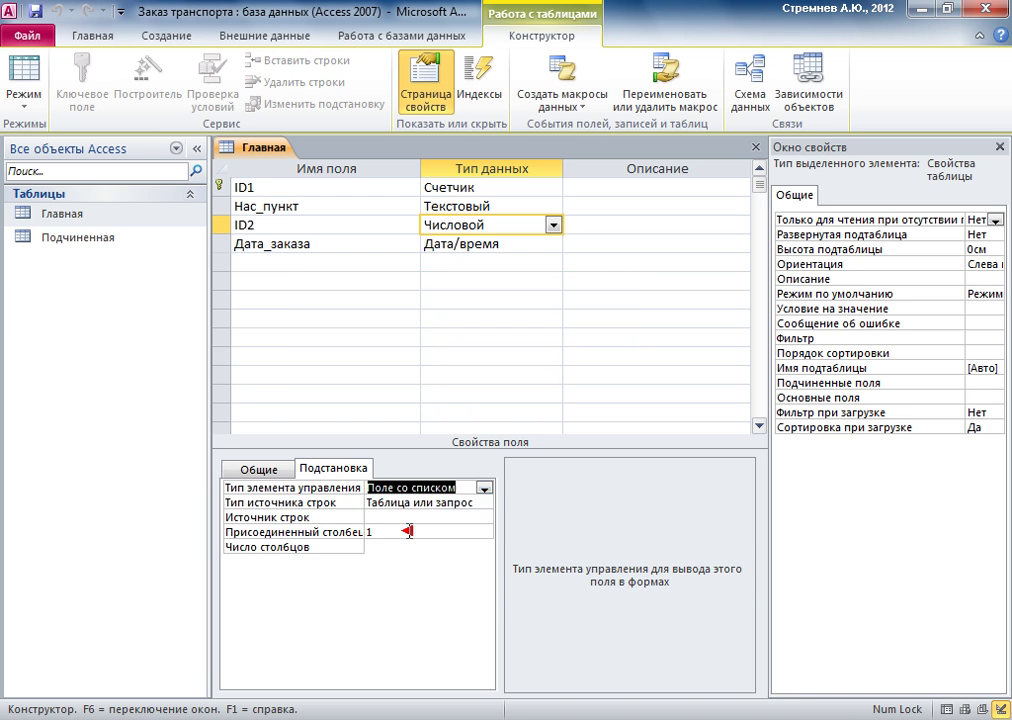
Set the row source of the ID2 lookup to the table Подчиненная
{"action": "left_click", "coordinate": [454, 517]}
{"action": "left_click", "coordinate": [467, 518]}
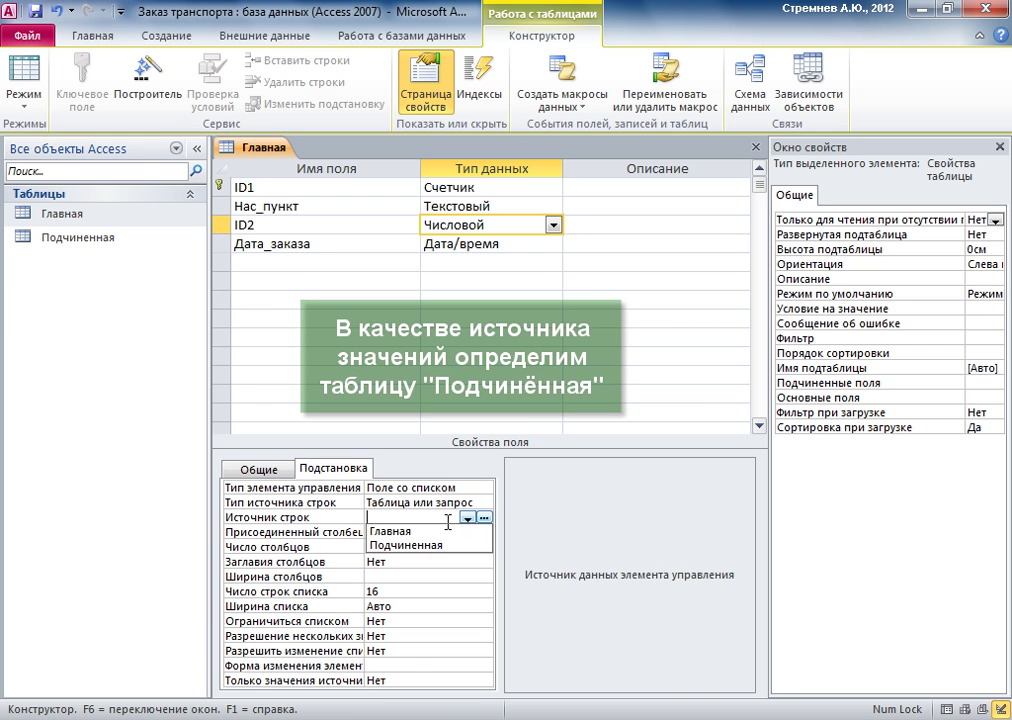
{"action": "left_click", "coordinate": [418, 546]}
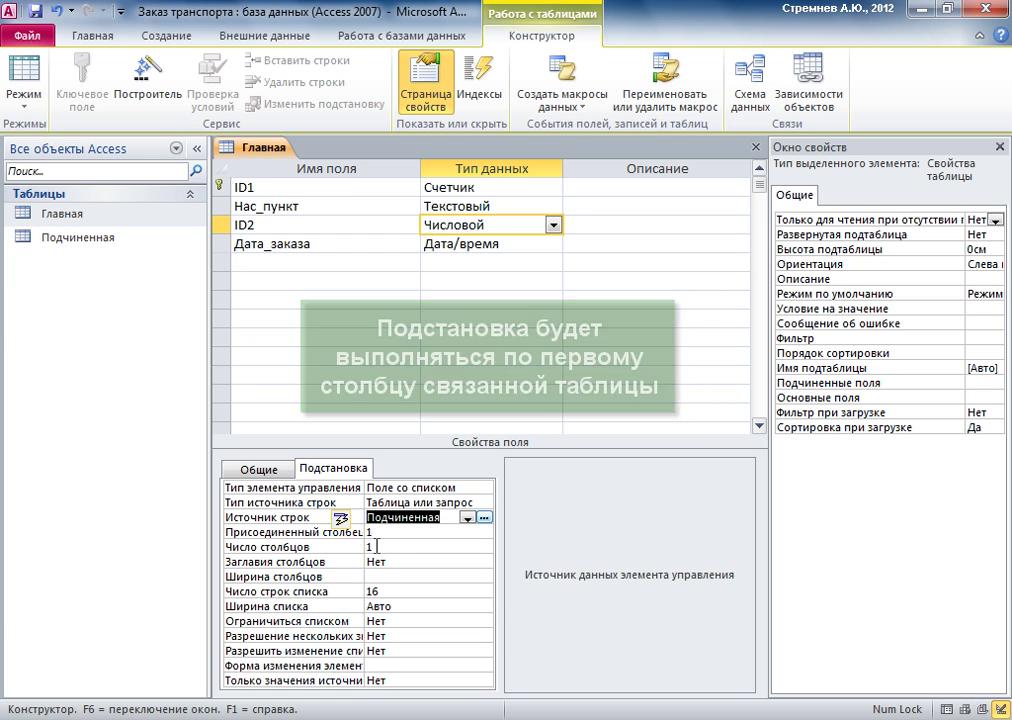
Set the ID2 lookup's column count to 2 and its column width to 0 см, and save and close the Главная design
{"action": "left_click", "coordinate": [368, 547]}
{"action": "type", "text": "2"}
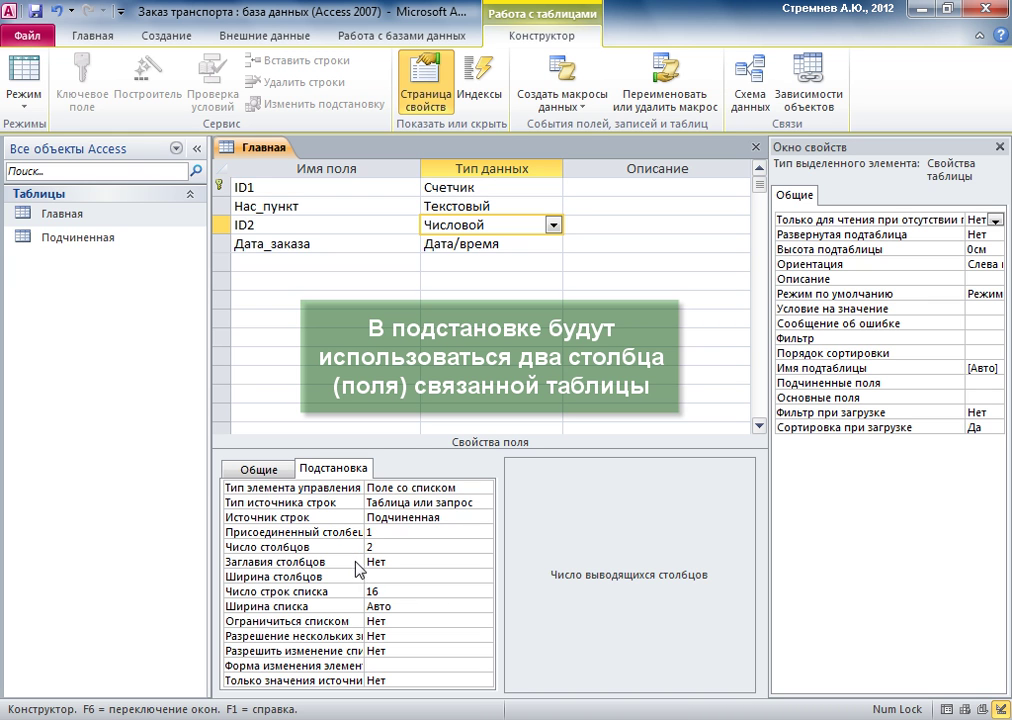
{"action": "left_click", "coordinate": [386, 578]}
{"action": "type", "text": "0"}
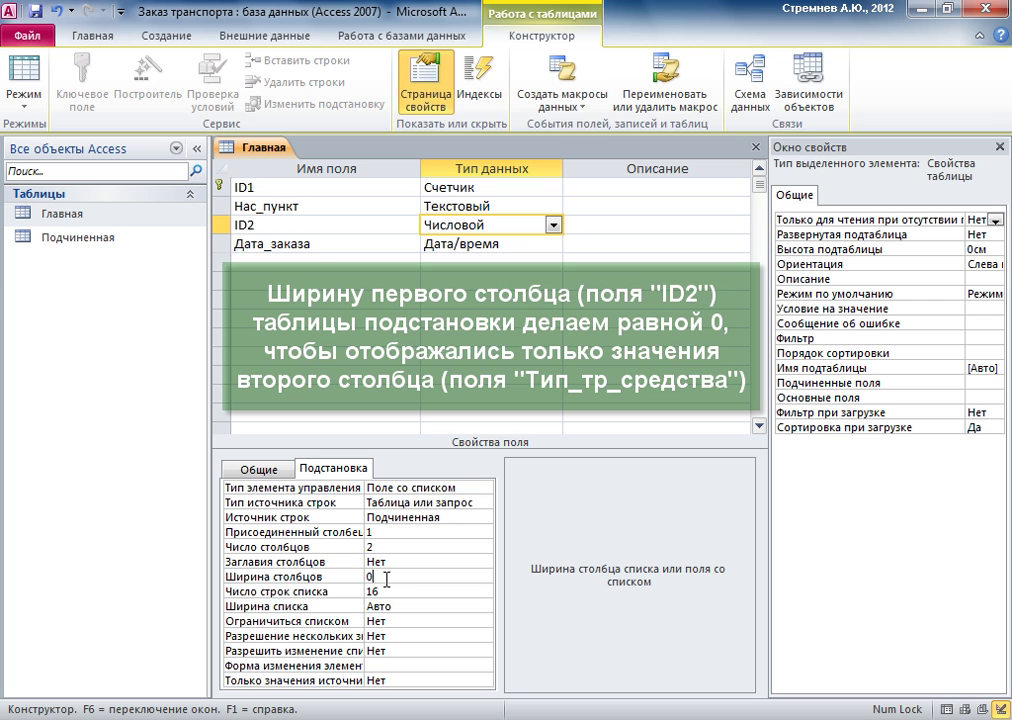
{"action": "type", "text": " см"}
{"action": "left_click", "coordinate": [35, 12]}
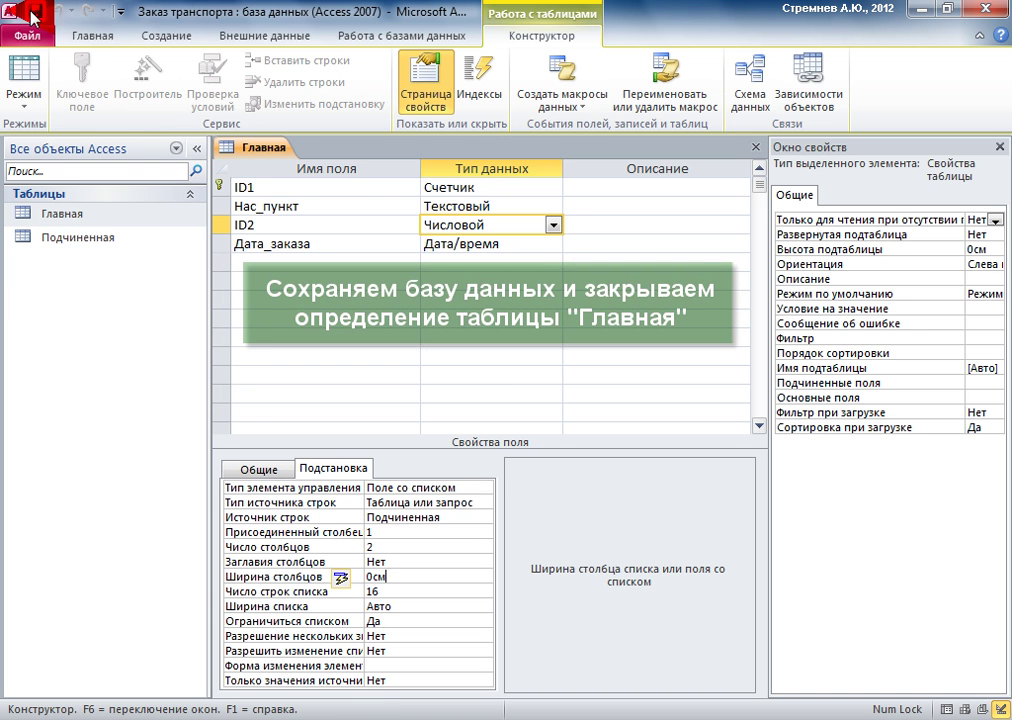
{"action": "left_click", "coordinate": [754, 148]}
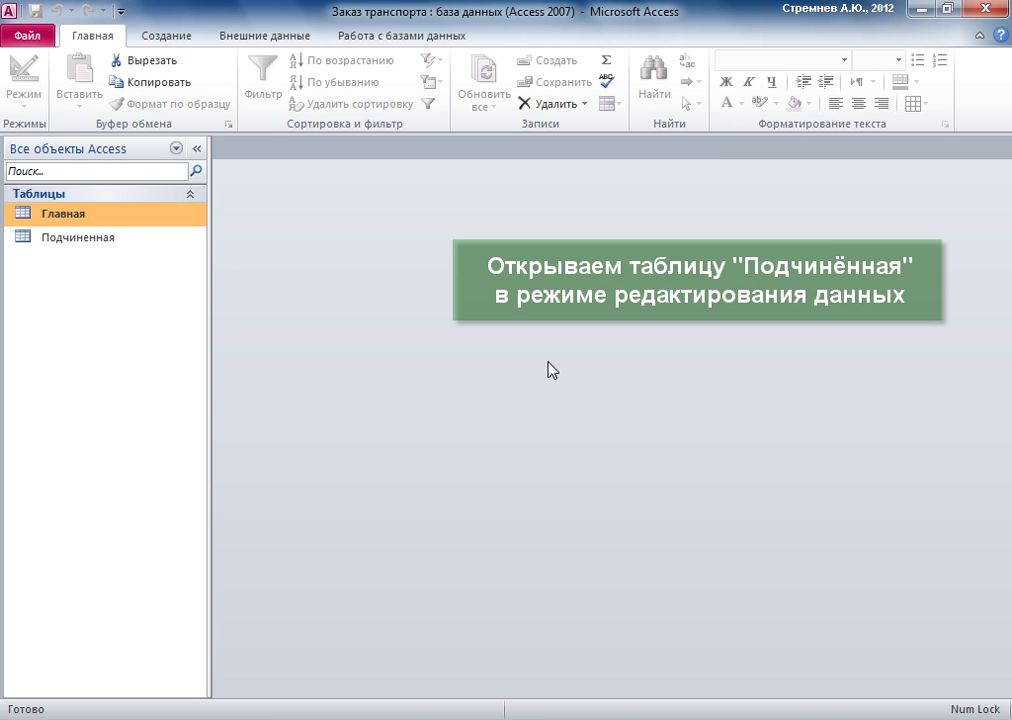
Open the table Подчиненная for data entry and fill its first record with transport type скрепер and order price 20
{"action": "right_click", "coordinate": [111, 238]}
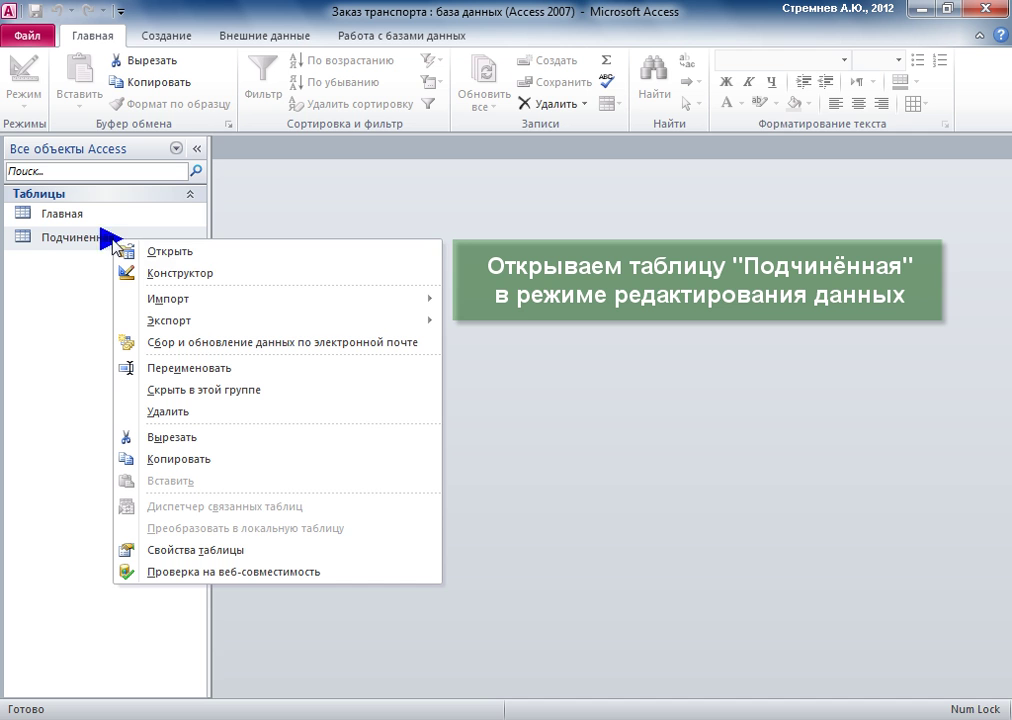
{"action": "left_click", "coordinate": [167, 255]}
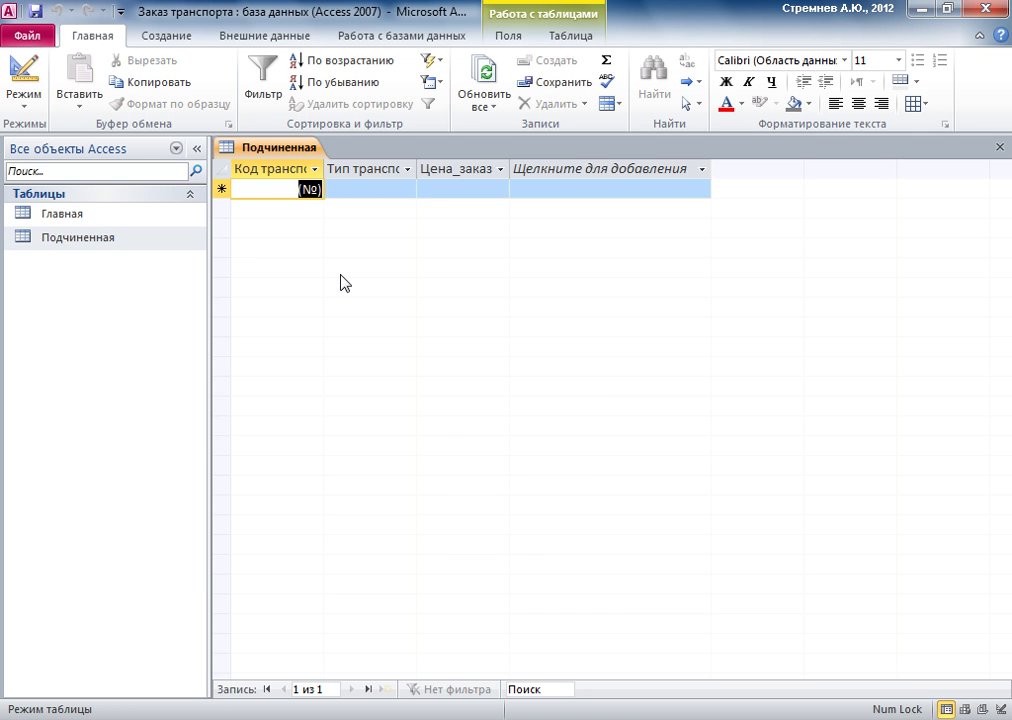
{"action": "left_click", "coordinate": [346, 189]}
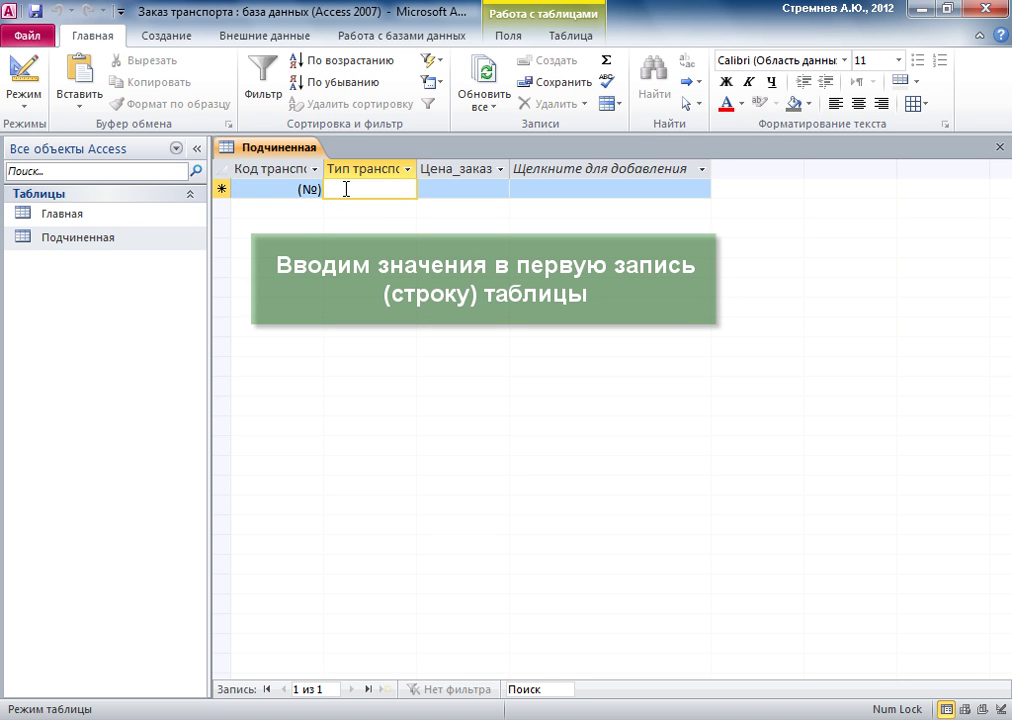
{"action": "type", "text": "с"}
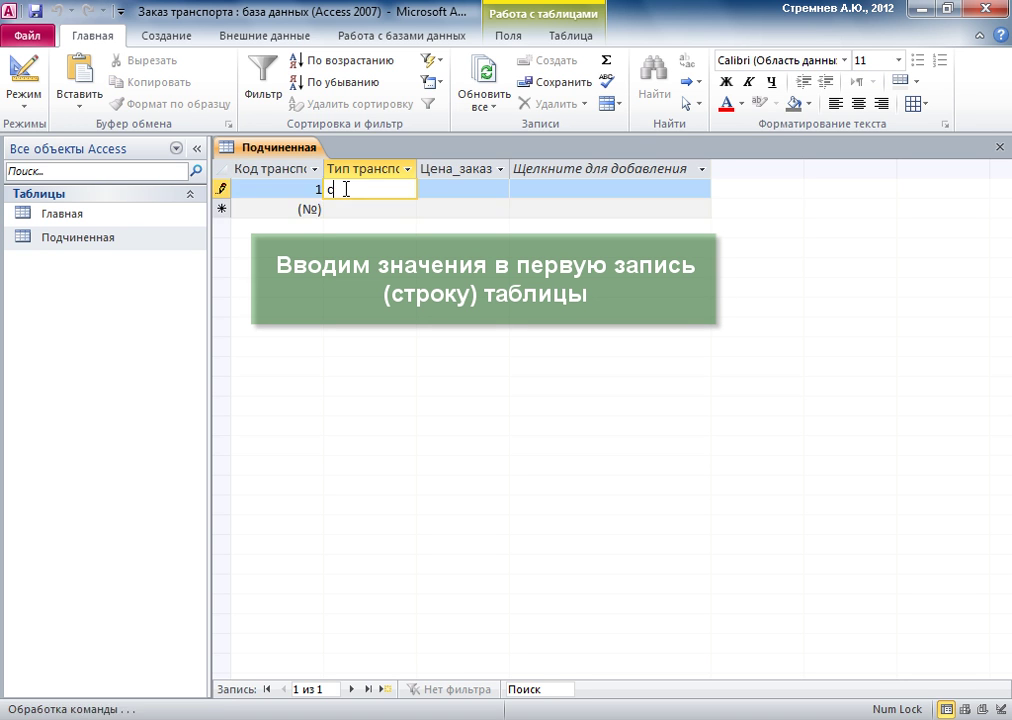
{"action": "type", "text": "крепер"}
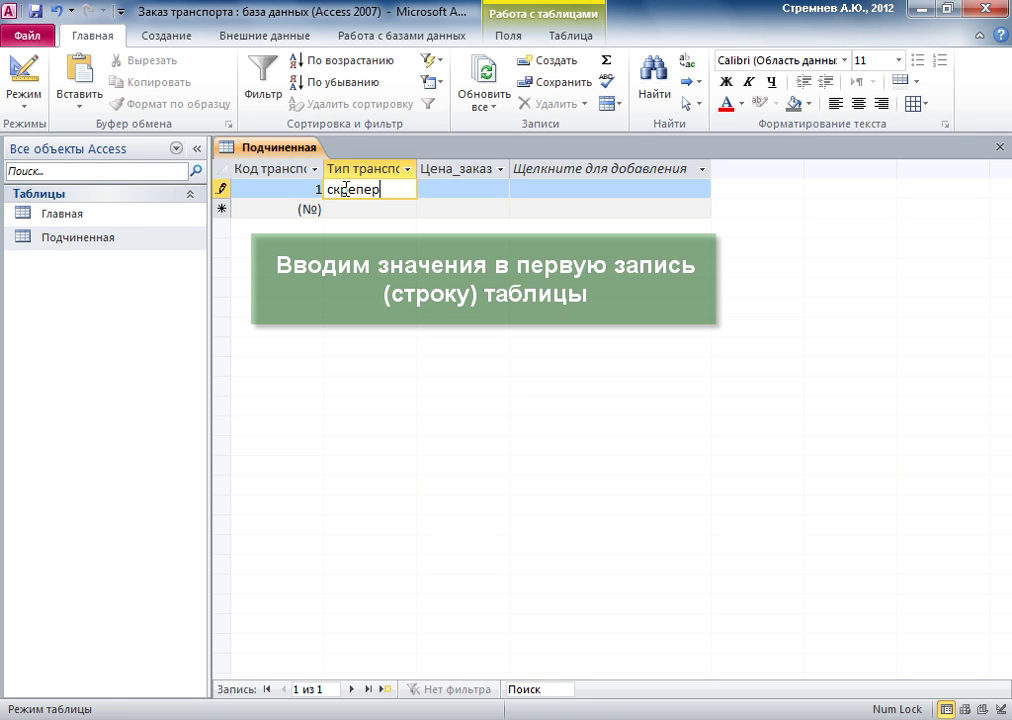
{"action": "left_click", "coordinate": [469, 190]}
{"action": "type", "text": "20"}
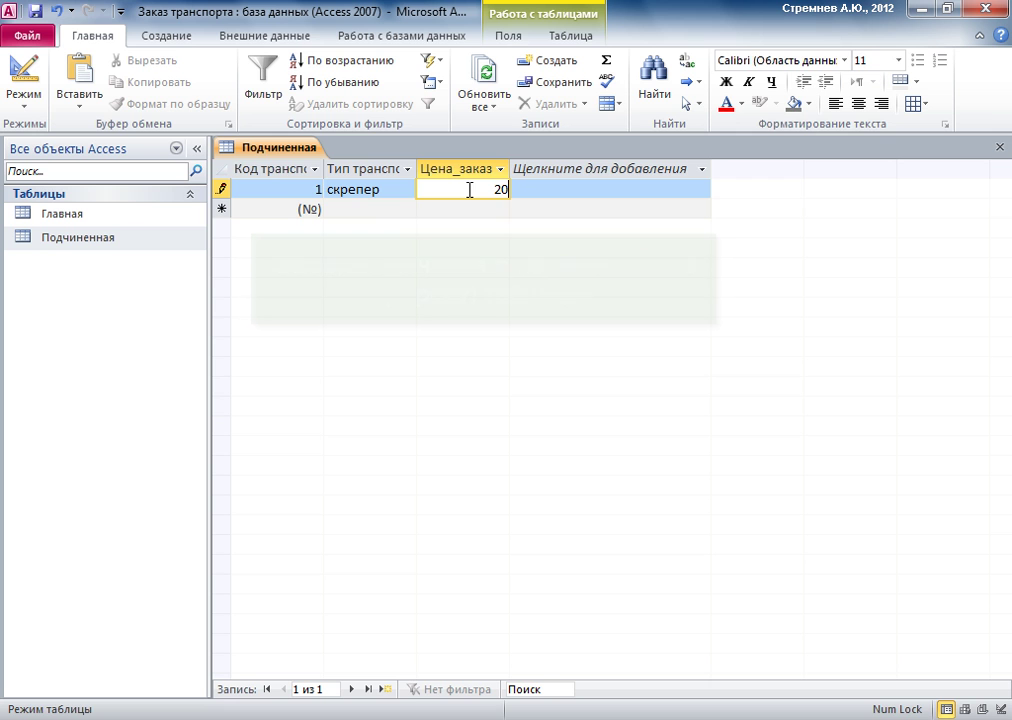
Add a second record to Подчиненная with transport type самосвал and order price 10
{"action": "left_click", "coordinate": [373, 210]}
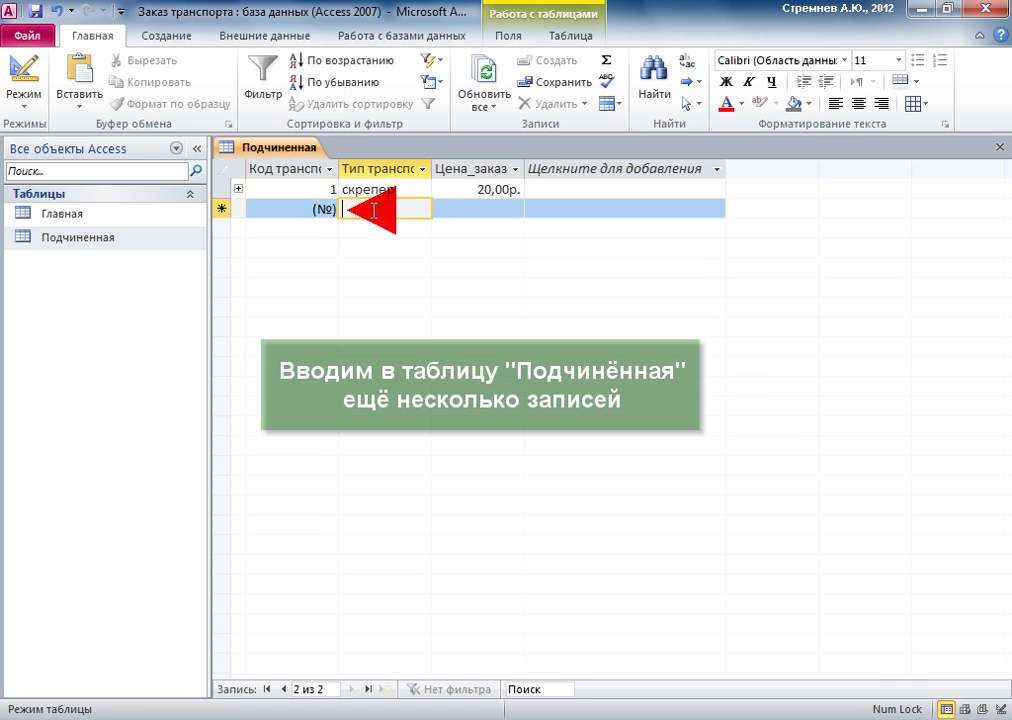
{"action": "type", "text": "самосвал"}
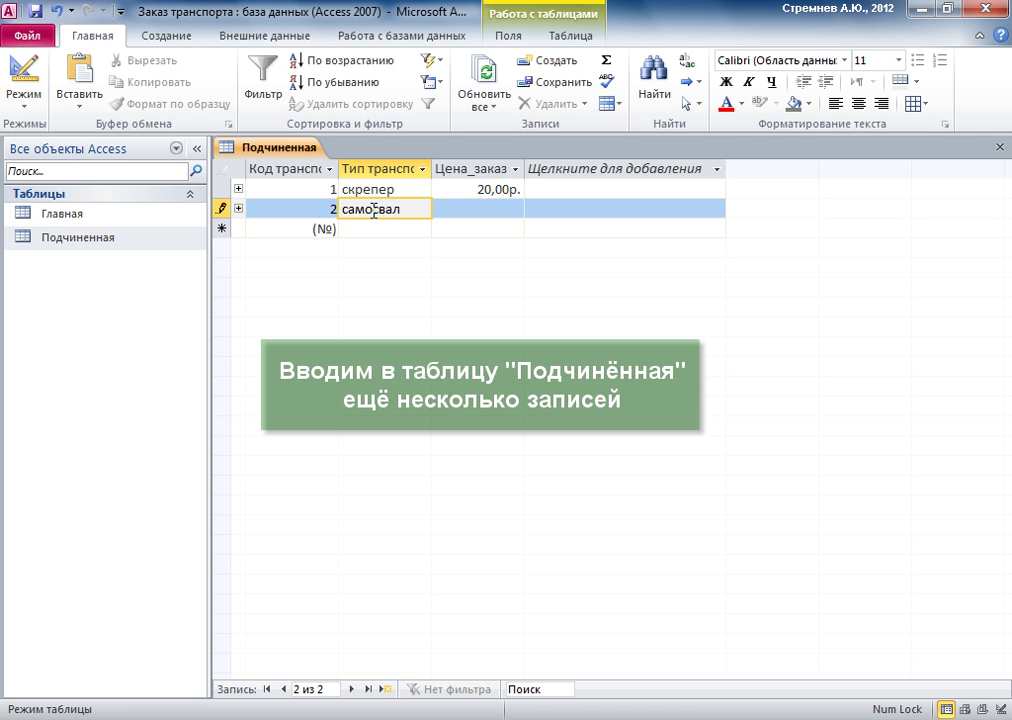
{"action": "left_click", "coordinate": [455, 209]}
{"action": "type", "text": "10"}
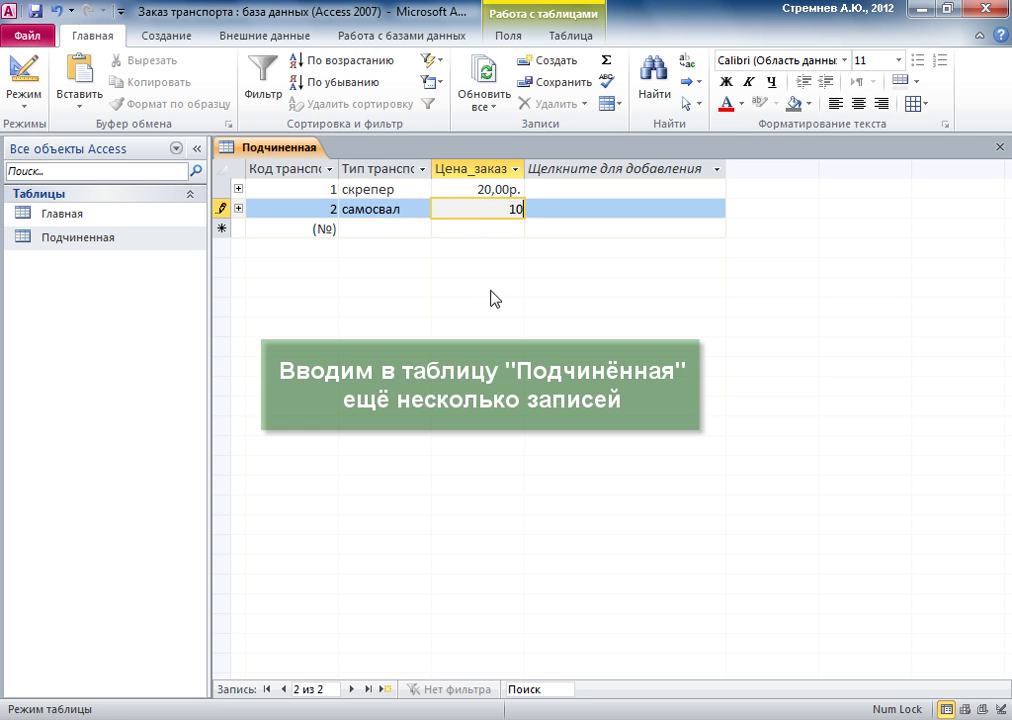
Add two records to Подчиненная: кран with order price 7 and бульдозер with order price 9
{"action": "left_click", "coordinate": [383, 228]}
{"action": "type", "text": "кран"}
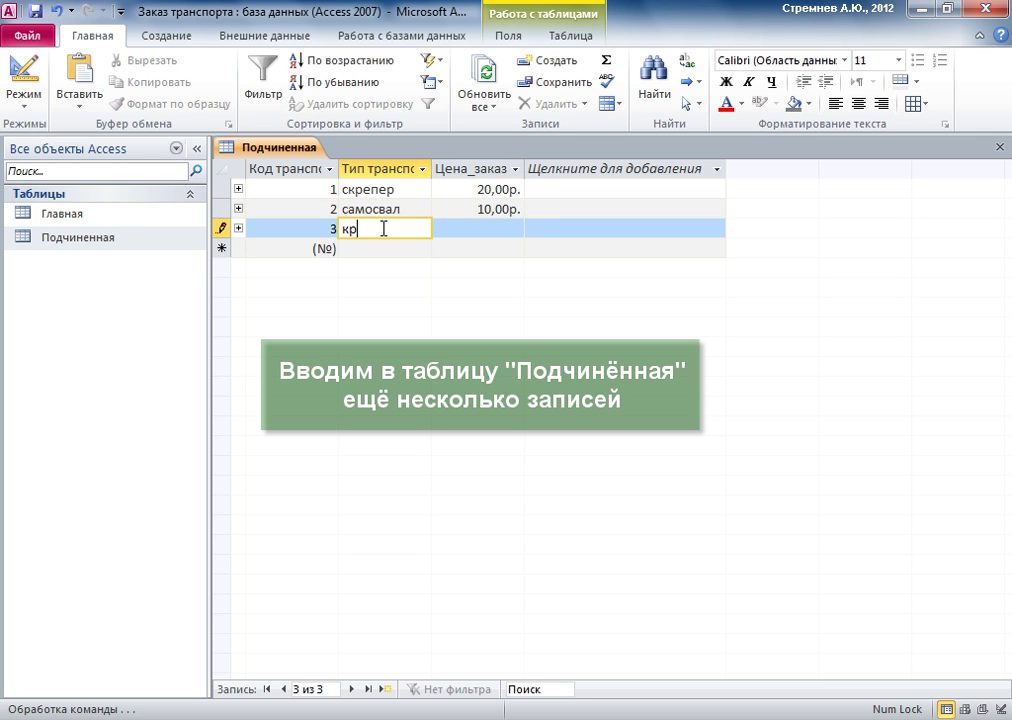
{"action": "left_click", "coordinate": [502, 229]}
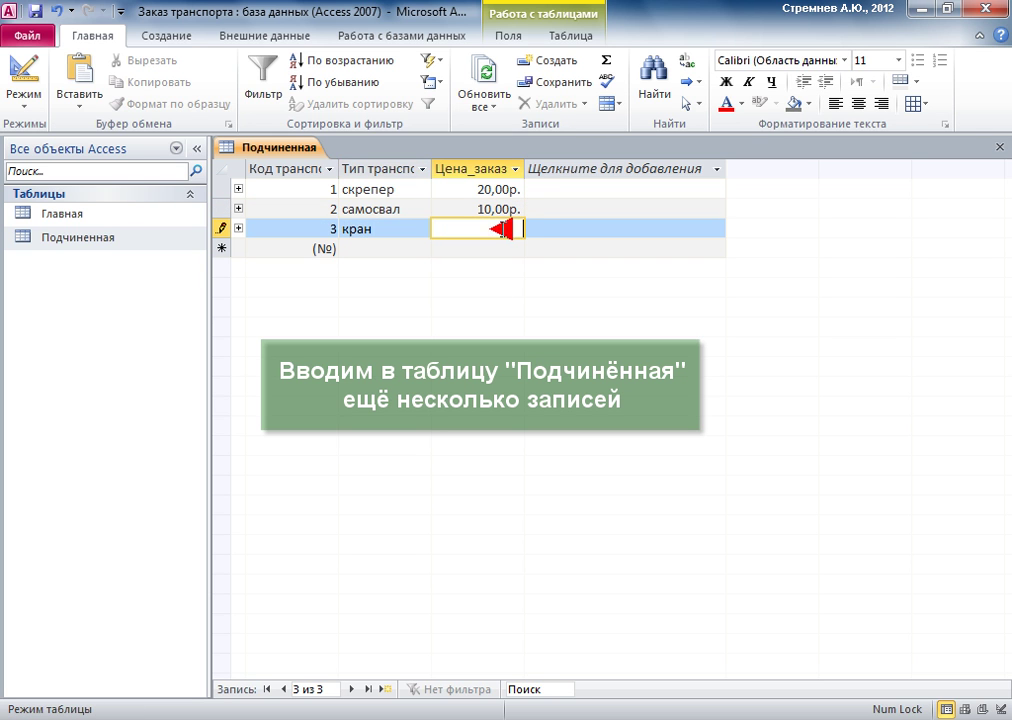
{"action": "left_click", "coordinate": [386, 249]}
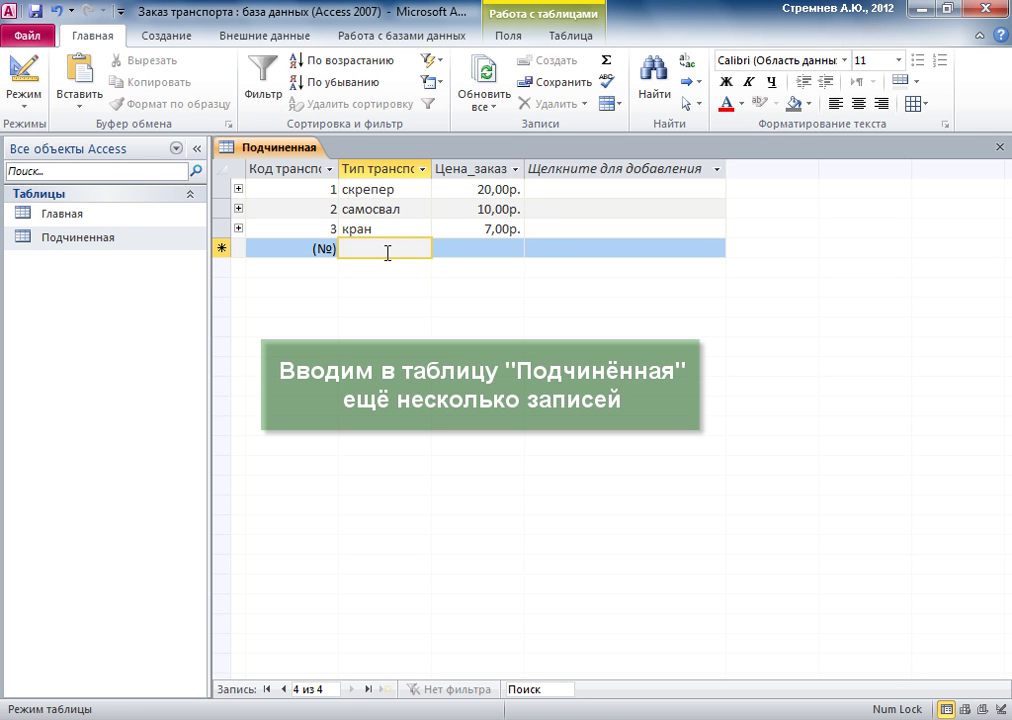
{"action": "type", "text": "бульдозер"}
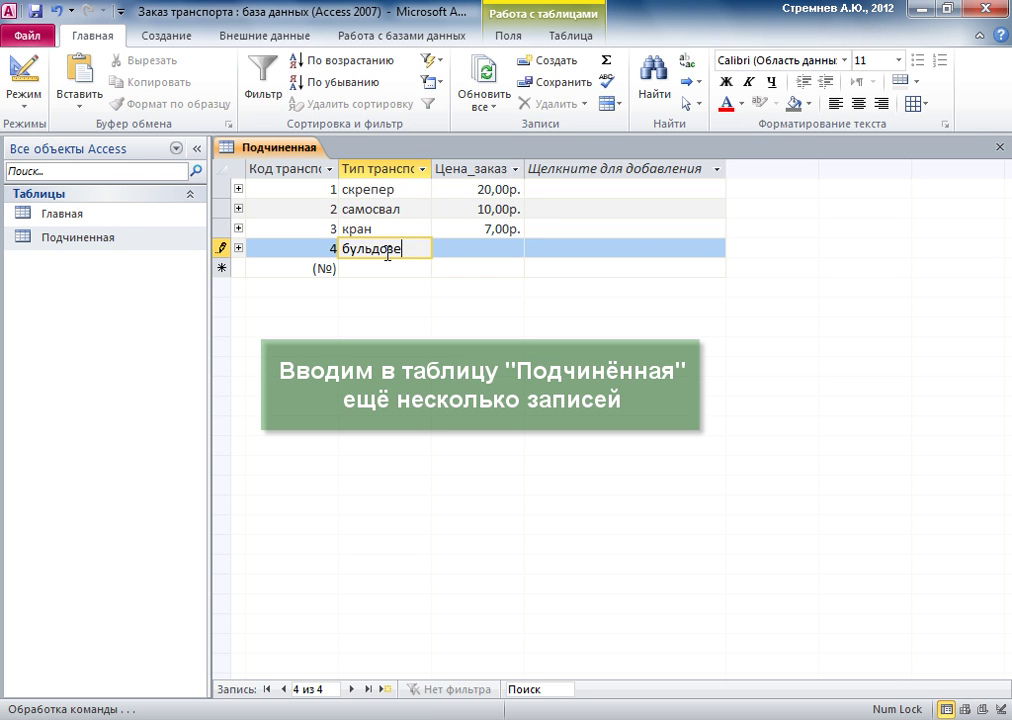
{"action": "left_click", "coordinate": [494, 250]}
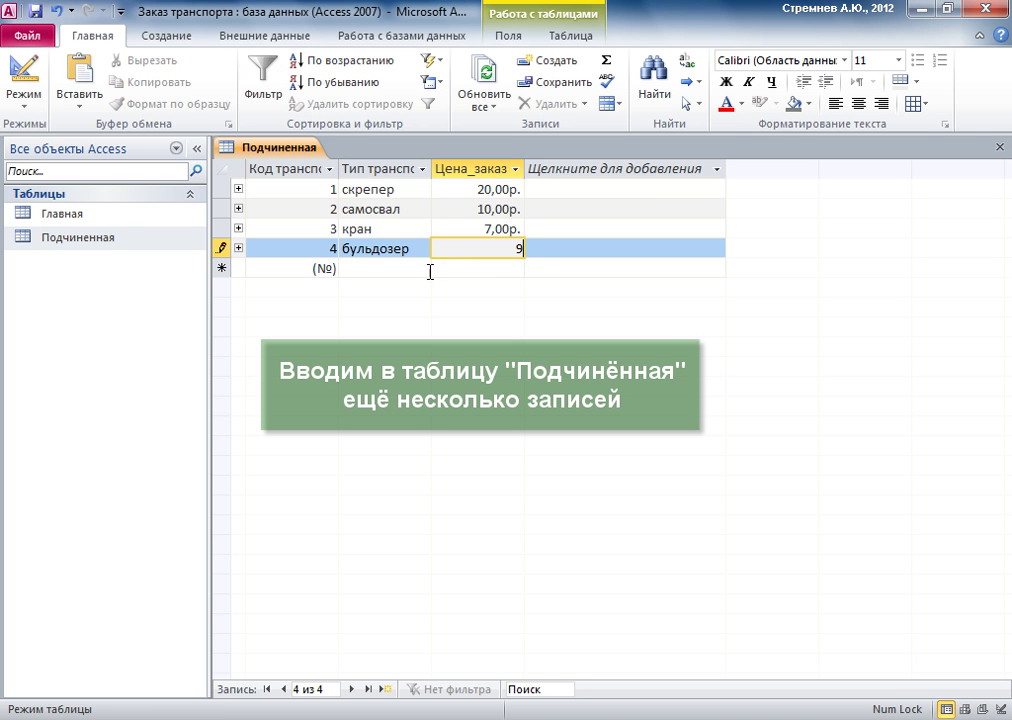
Add a fifth record to Подчиненная with transport type автобус and order price 30, and save and close the table
{"action": "left_click", "coordinate": [346, 268]}
{"action": "type", "text": "ав"}
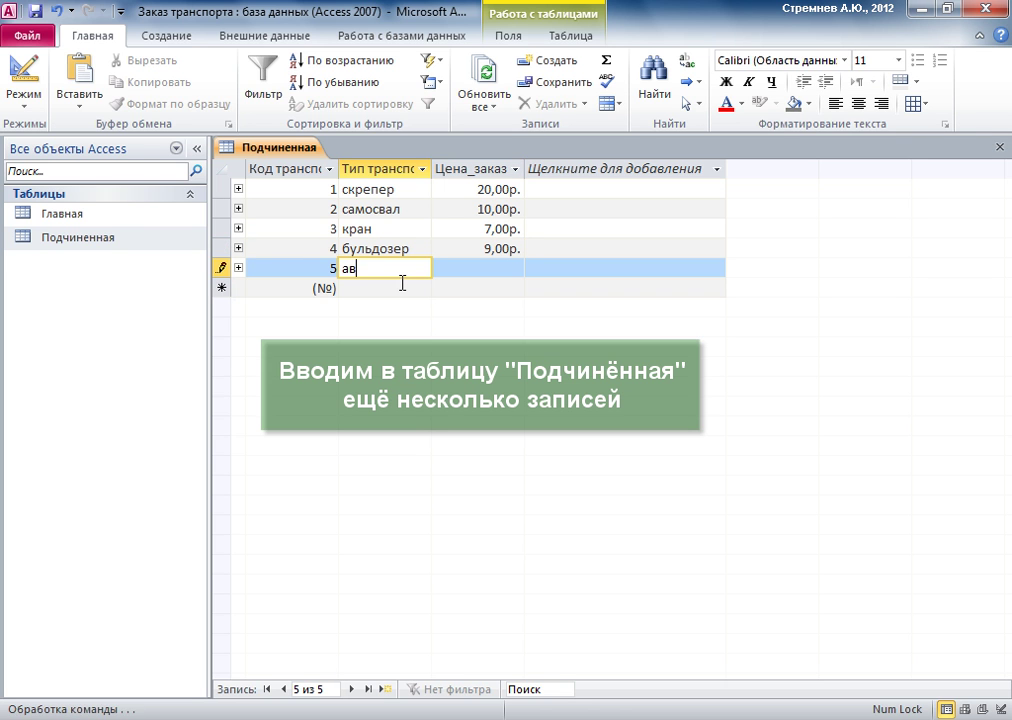
{"action": "type", "text": "тобус"}
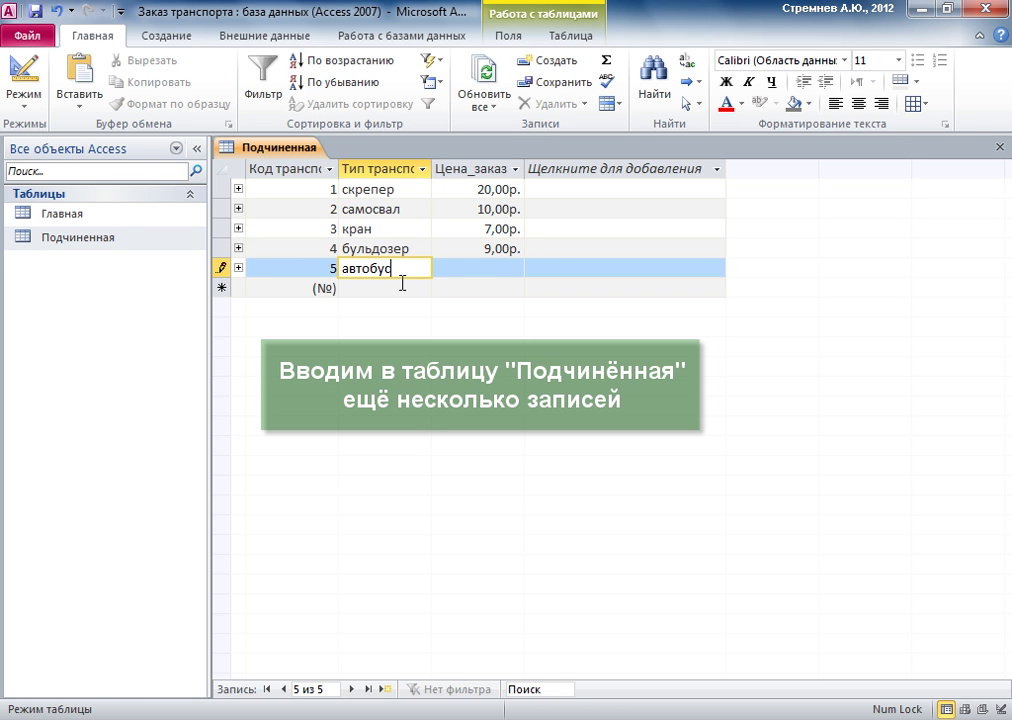
{"action": "left_click", "coordinate": [493, 271]}
{"action": "type", "text": "30"}
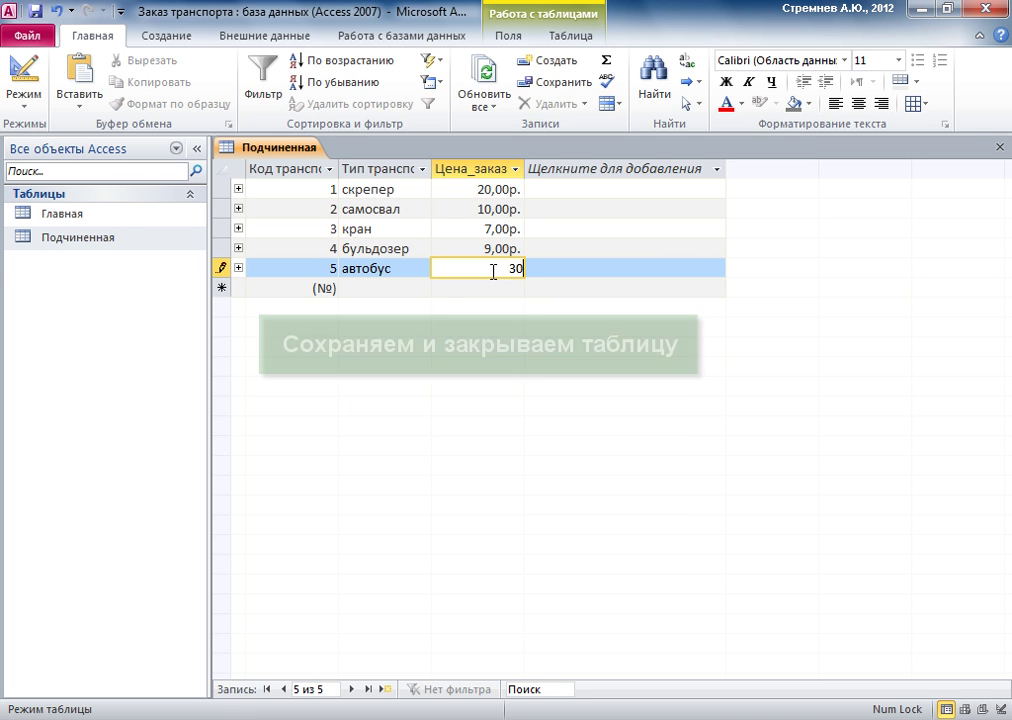
{"action": "left_click", "coordinate": [38, 12]}
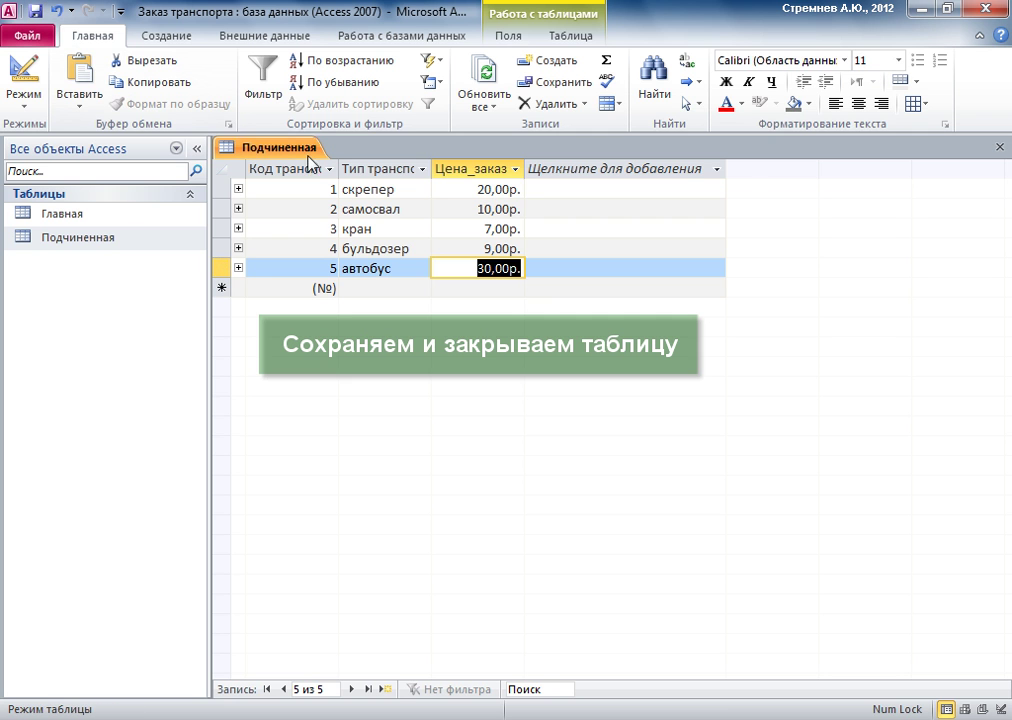
{"action": "left_click", "coordinate": [999, 147]}
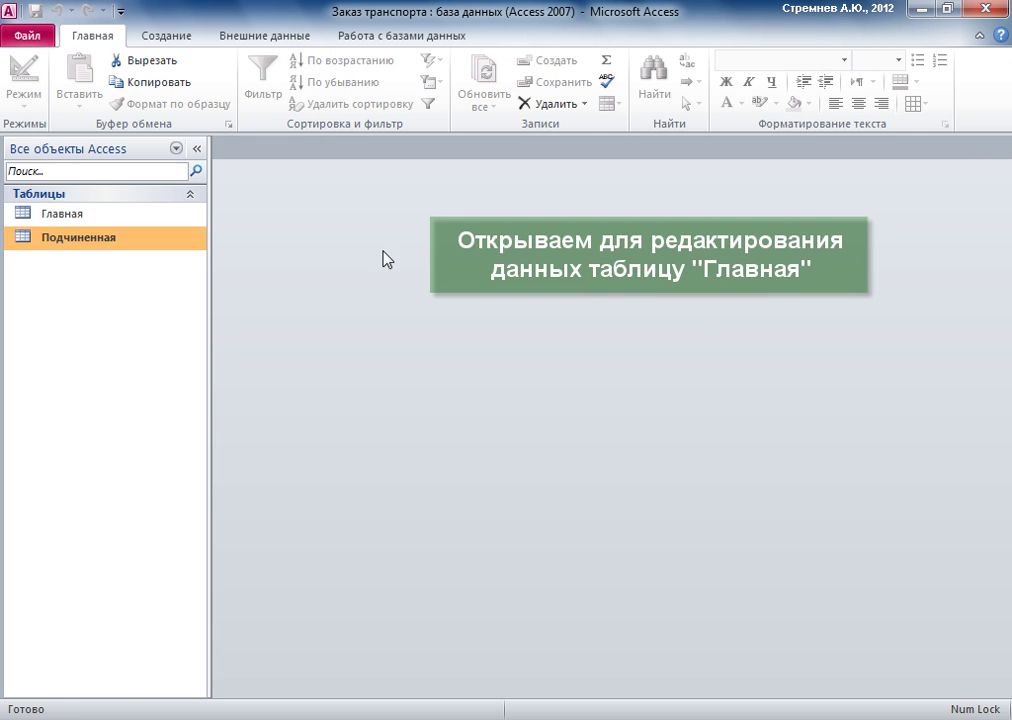
Open the table Главная for data entry and fill its first record with the town Белгород and the transport скрепер
{"action": "right_click", "coordinate": [94, 222]}
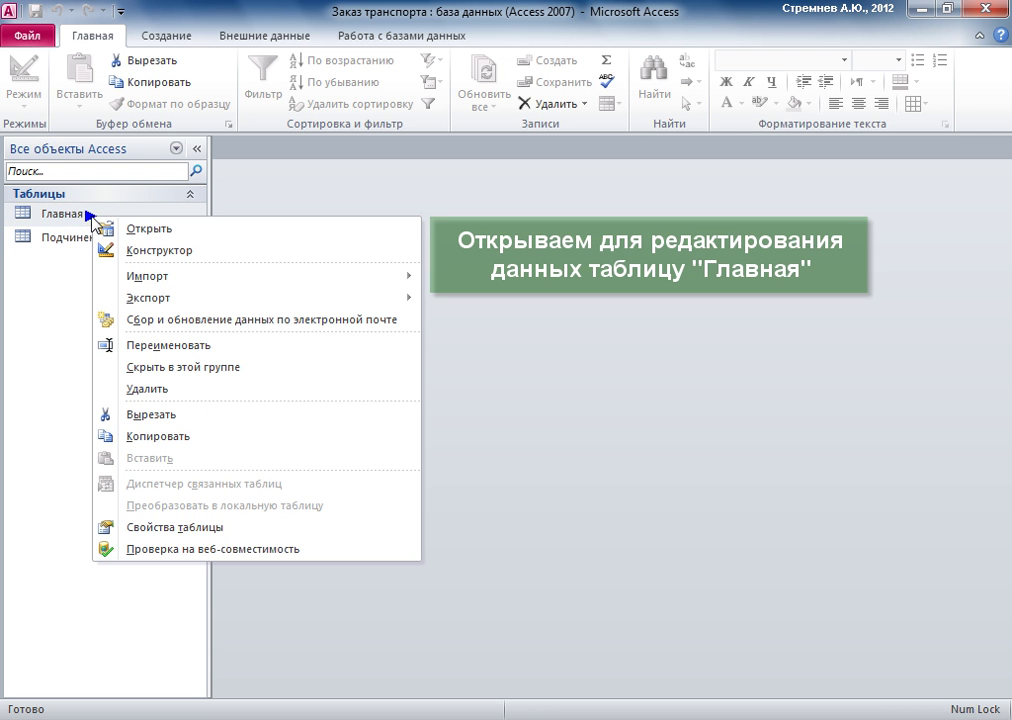
{"action": "left_click", "coordinate": [148, 232]}
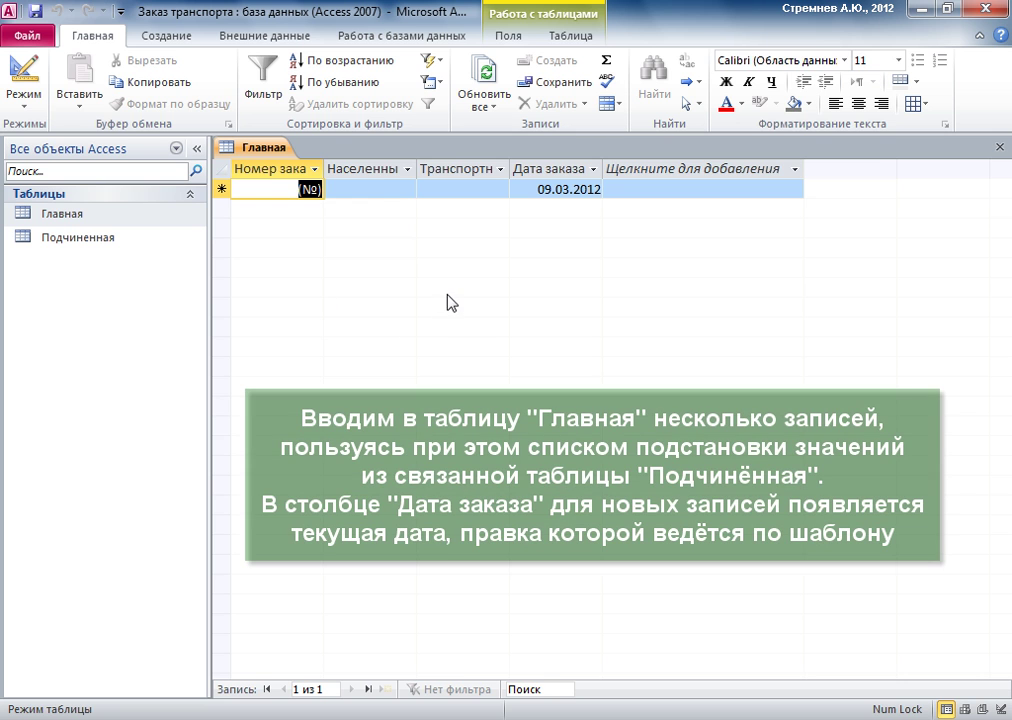
{"action": "left_click", "coordinate": [381, 193]}
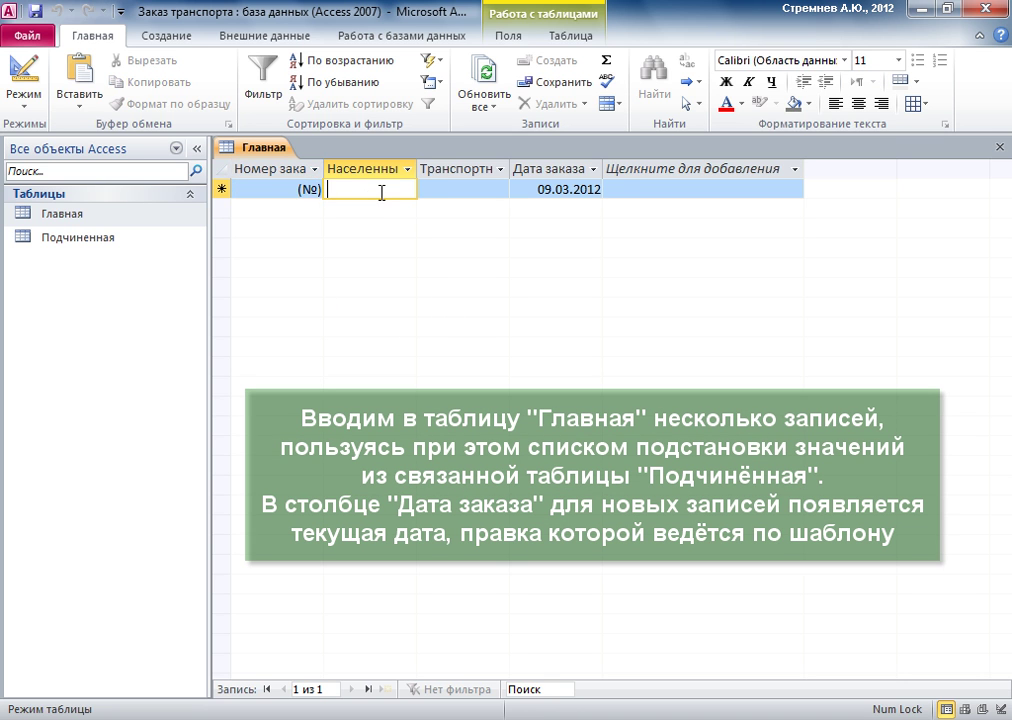
{"action": "type", "text": "Белгород"}
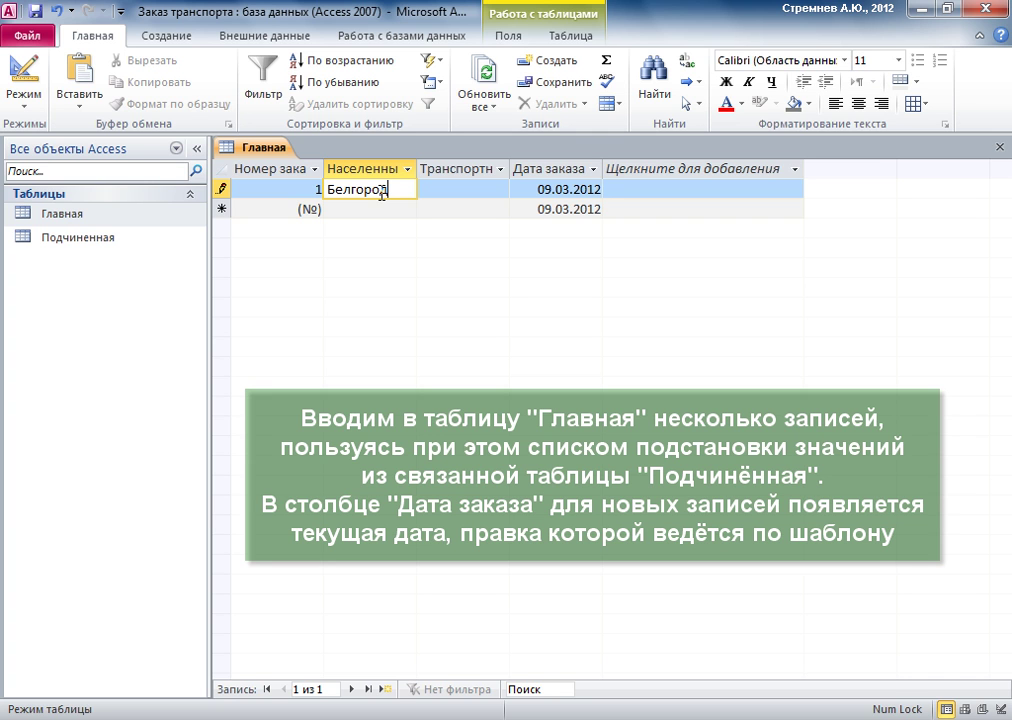
{"action": "left_click", "coordinate": [456, 188]}
{"action": "left_click", "coordinate": [498, 189]}
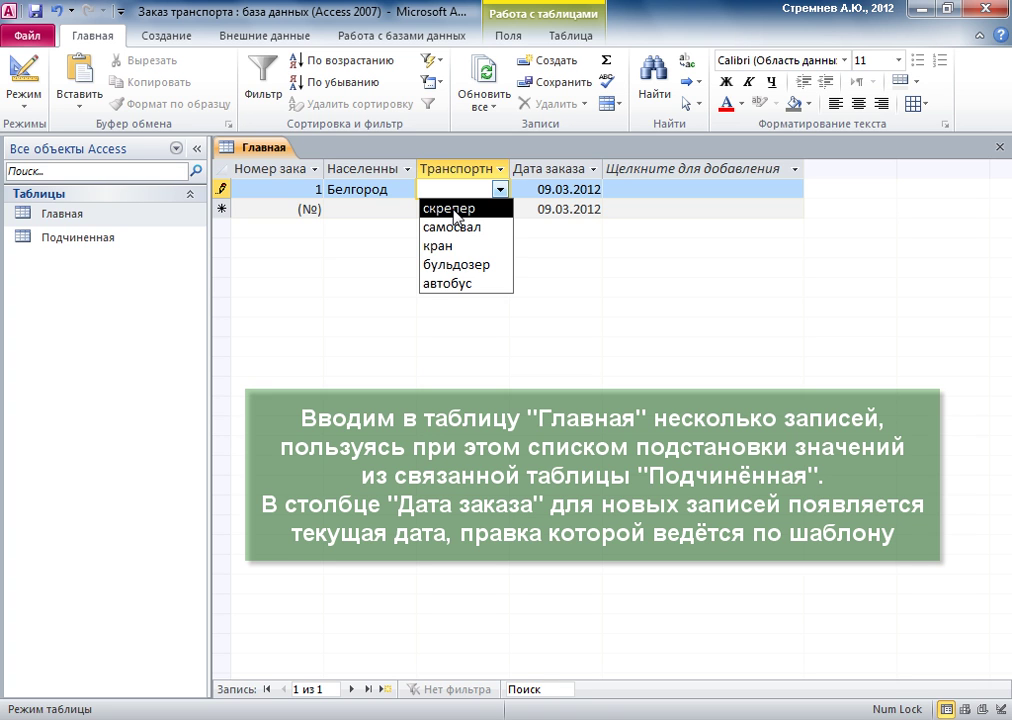
{"action": "left_click", "coordinate": [456, 210]}
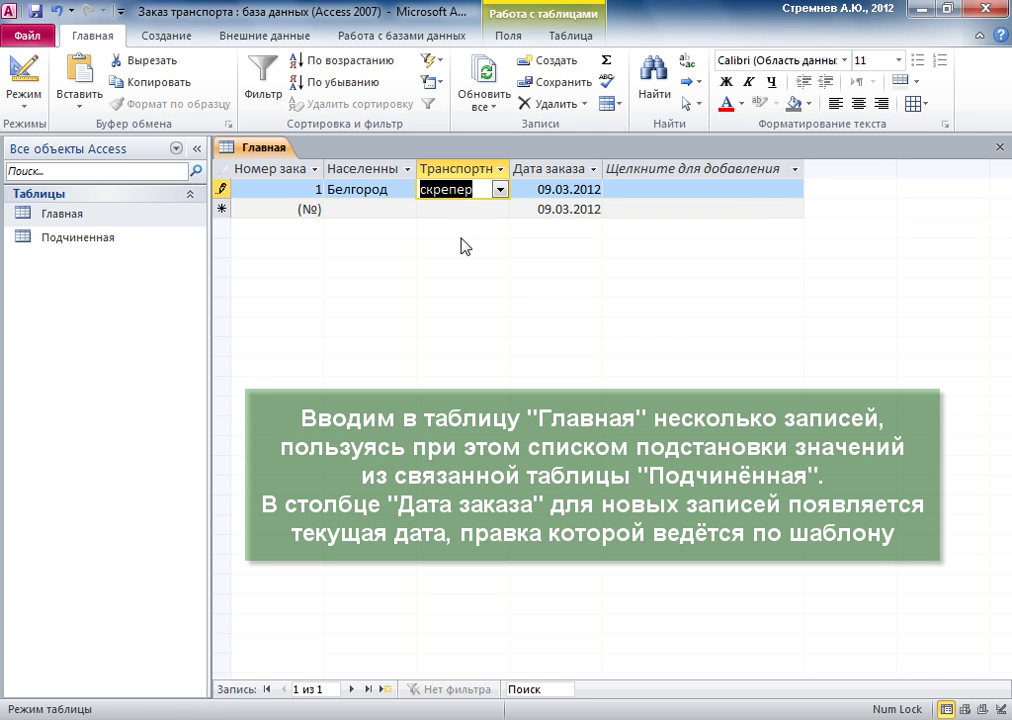
Add a second record to Главная with the town Курск, the transport самосвал and the order date 10.03.2012
{"action": "left_click", "coordinate": [378, 209]}
{"action": "type", "text": "Курск"}
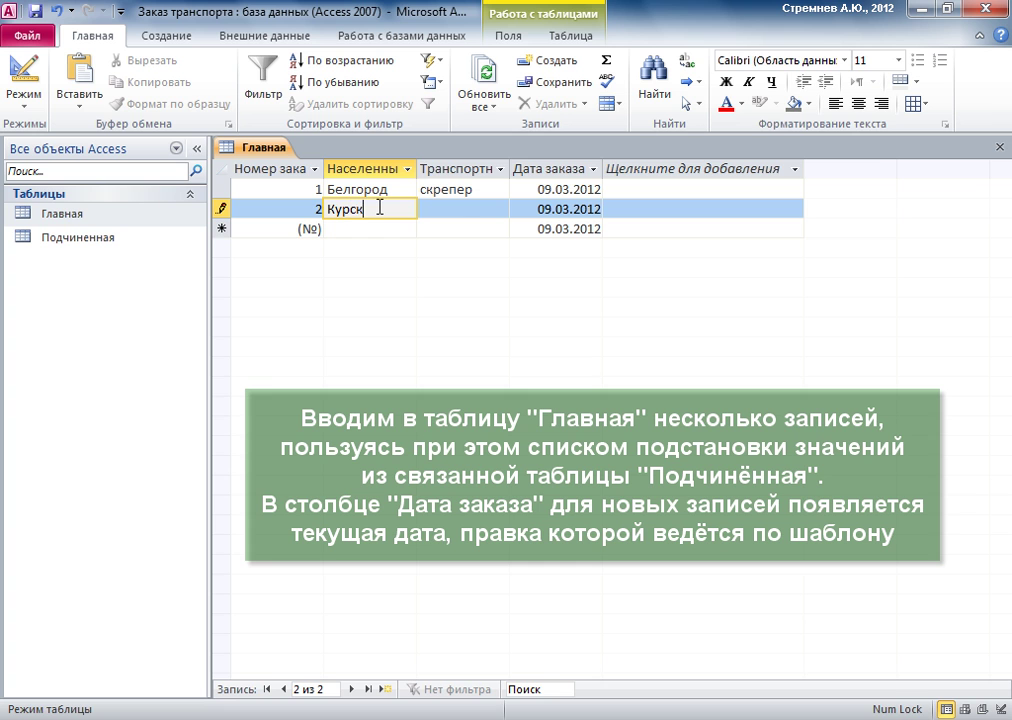
{"action": "left_click", "coordinate": [455, 212]}
{"action": "left_click", "coordinate": [500, 208]}
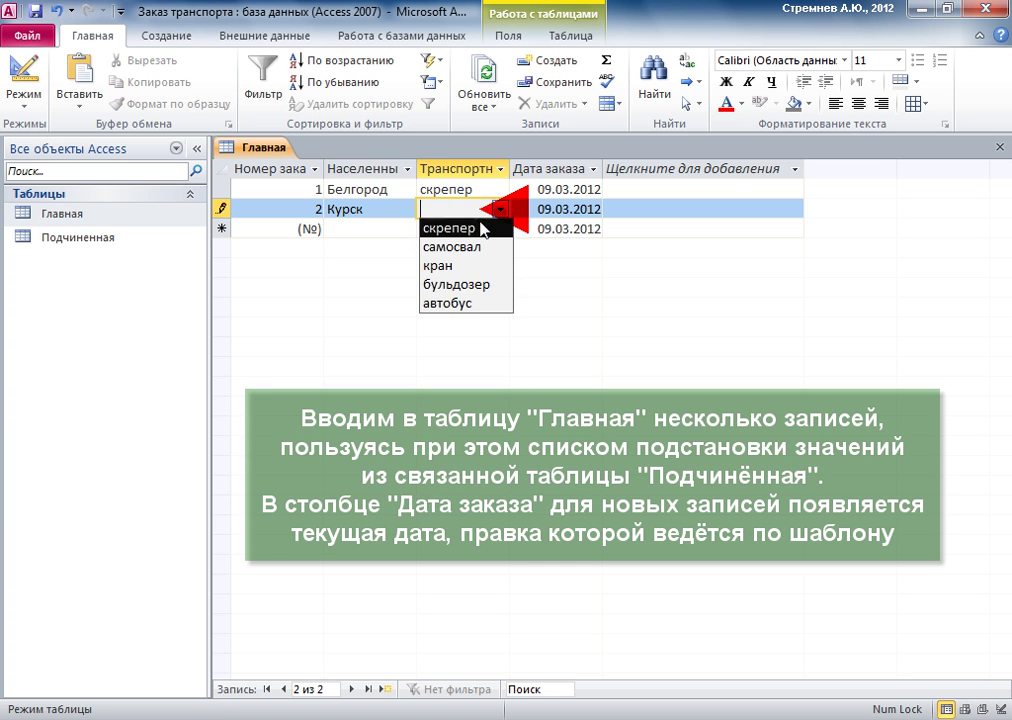
{"action": "left_click", "coordinate": [463, 247]}
{"action": "left_click", "coordinate": [538, 209]}
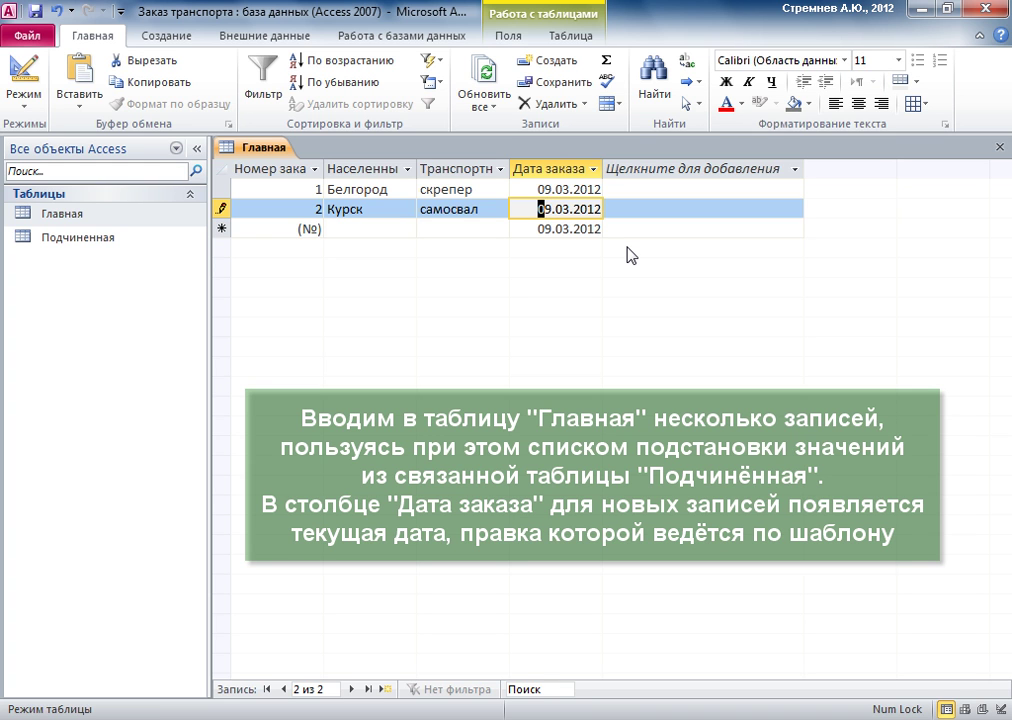
{"action": "type", "text": "10"}
Add a third record to Главная with the town Воронеж, the transport кран and the order date 12.03.2012
{"action": "left_click", "coordinate": [389, 228]}
{"action": "type", "text": "Вор"}
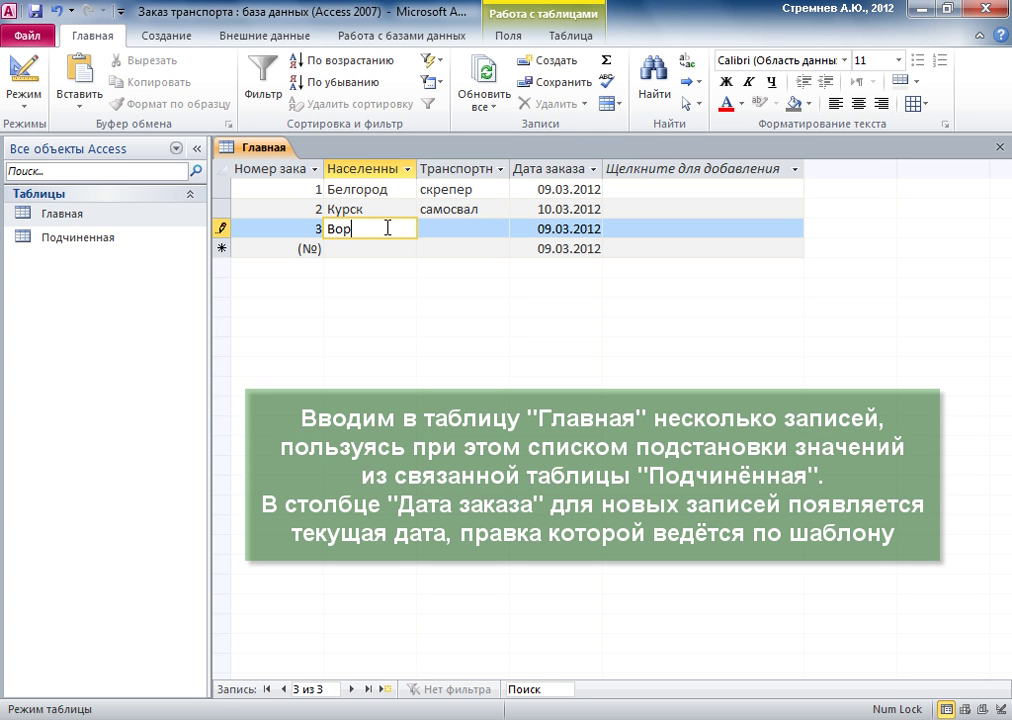
{"action": "type", "text": "онеж"}
{"action": "left_click", "coordinate": [463, 229]}
{"action": "left_click", "coordinate": [499, 230]}
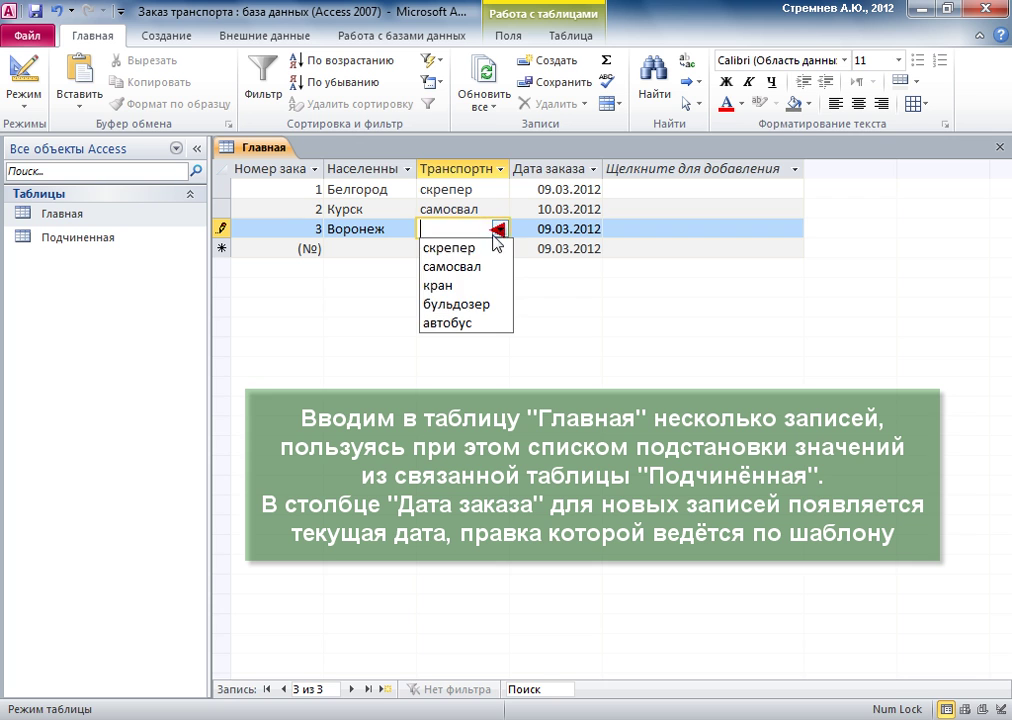
{"action": "left_click", "coordinate": [429, 289]}
{"action": "left_click", "coordinate": [540, 229]}
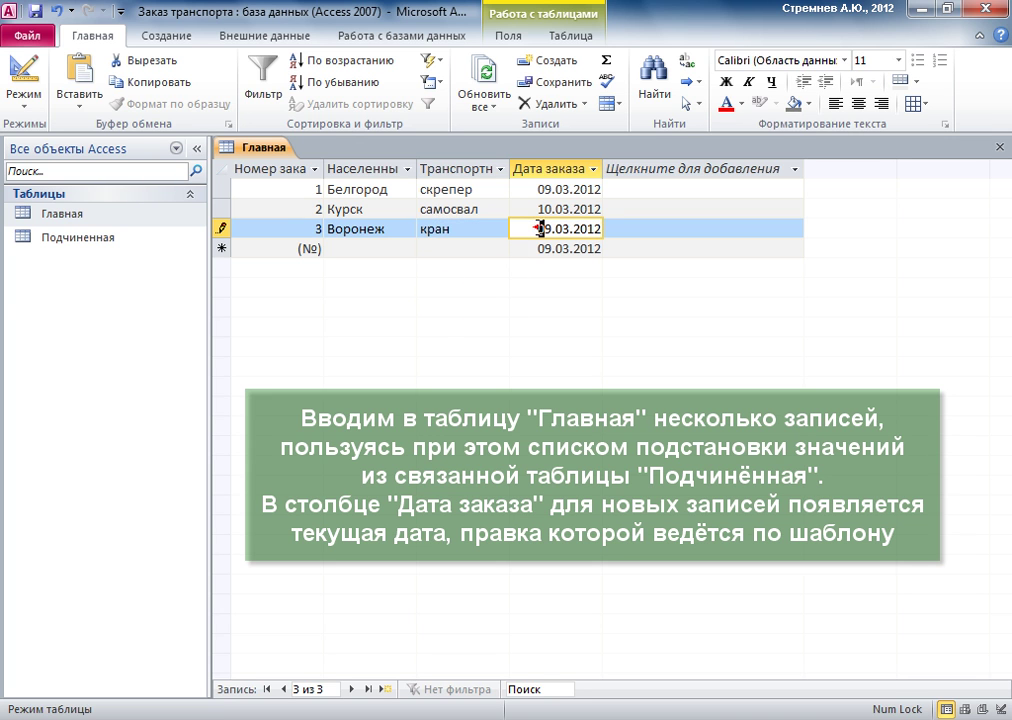
{"action": "type", "text": "12"}
Add a fourth record to Главная with the town Липецк and the transport бульдозер, keeping the default order date
{"action": "left_click", "coordinate": [391, 248]}
{"action": "type", "text": "Липецк"}
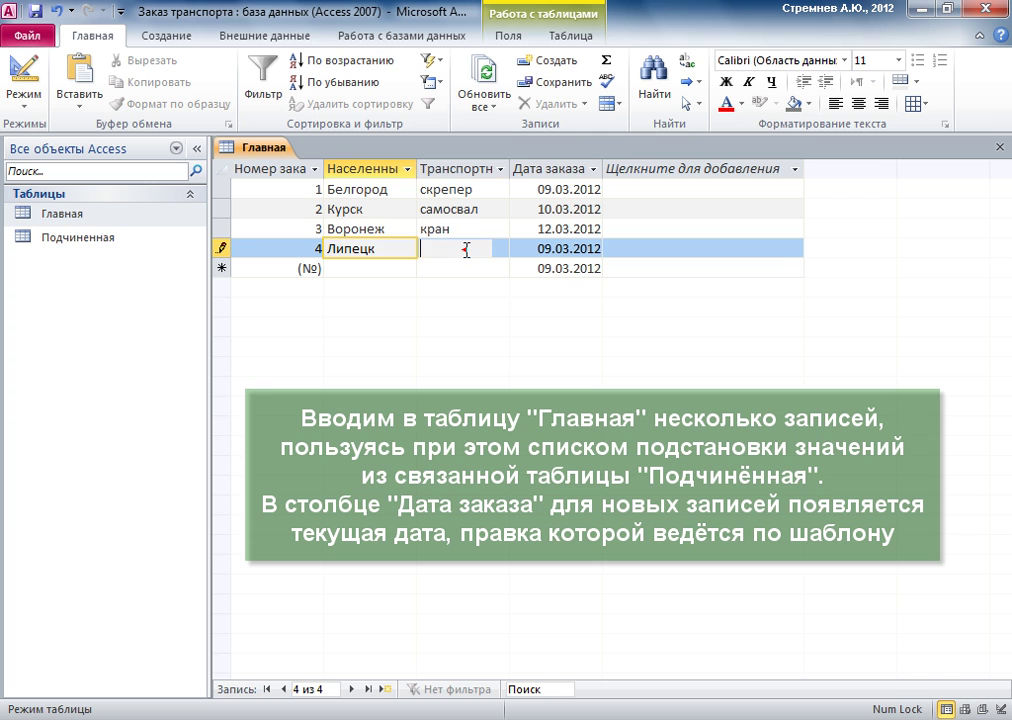
{"action": "left_click", "coordinate": [463, 248]}
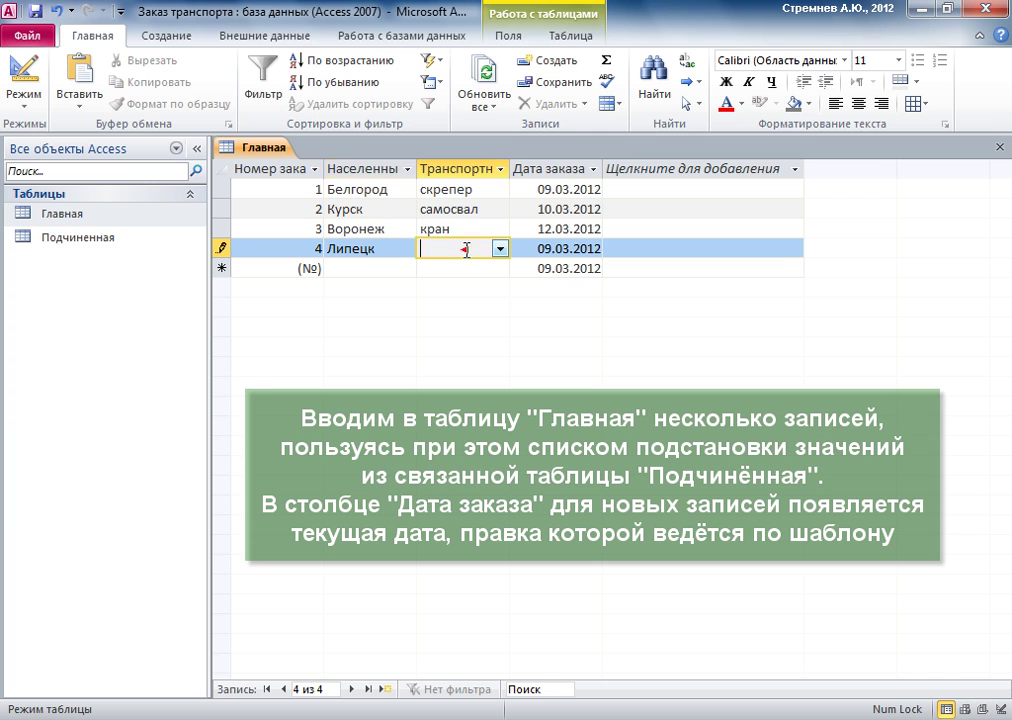
{"action": "left_click", "coordinate": [500, 248]}
{"action": "left_click", "coordinate": [455, 324]}
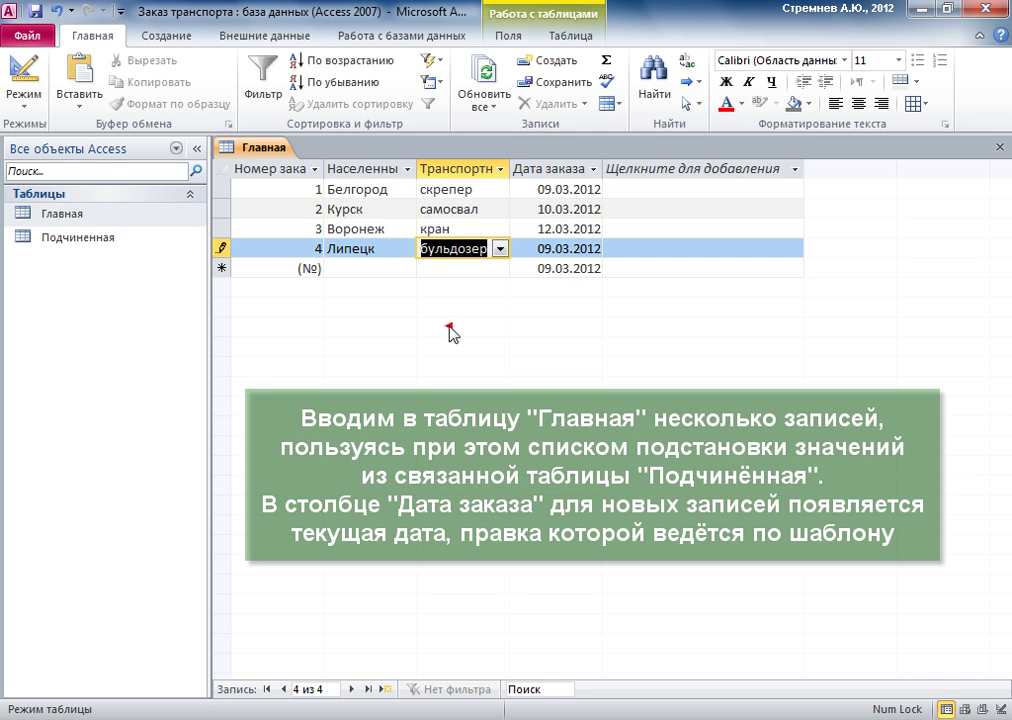
Add a fifth record to Главная with the town Брянск, the transport автобус and the order date 13.03.2012, and save the table
{"action": "left_click", "coordinate": [387, 270]}
{"action": "type", "text": "Брянск"}
{"action": "left_click", "coordinate": [485, 269]}
{"action": "left_click", "coordinate": [499, 268]}
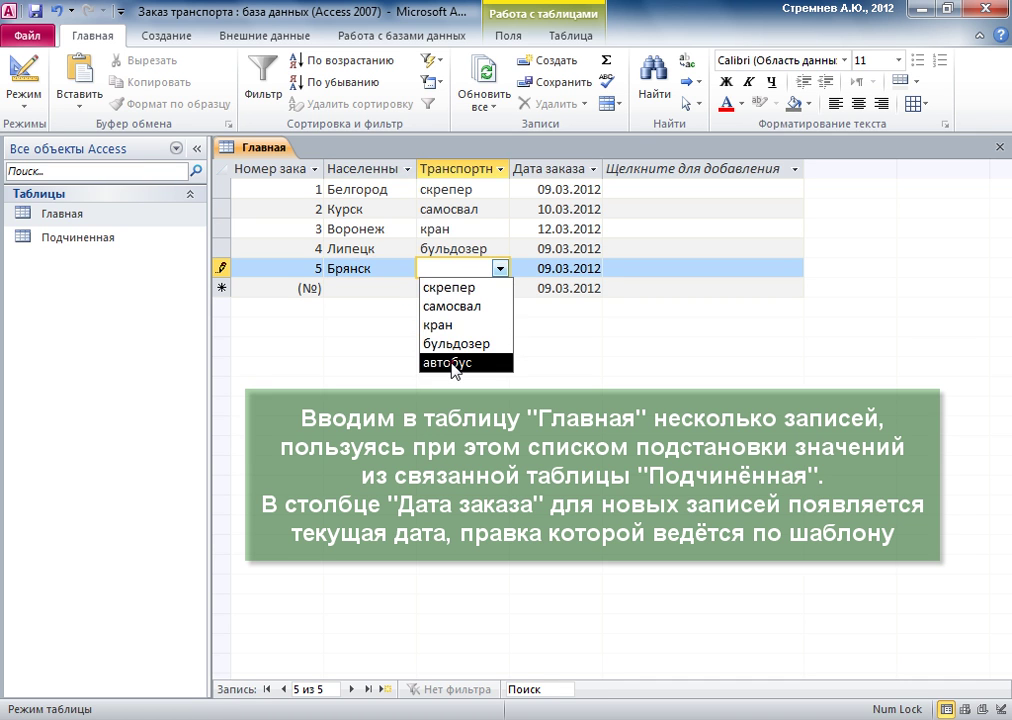
{"action": "left_click", "coordinate": [455, 363]}
{"action": "left_click", "coordinate": [537, 268]}
{"action": "type", "text": "13"}
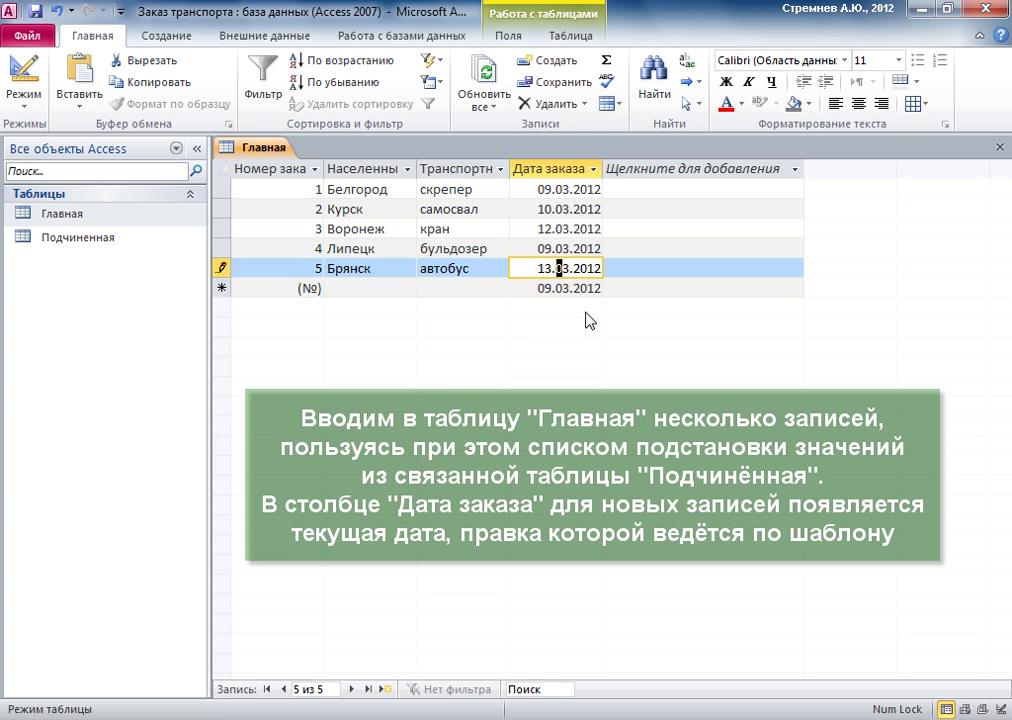
{"action": "left_click", "coordinate": [35, 11]}
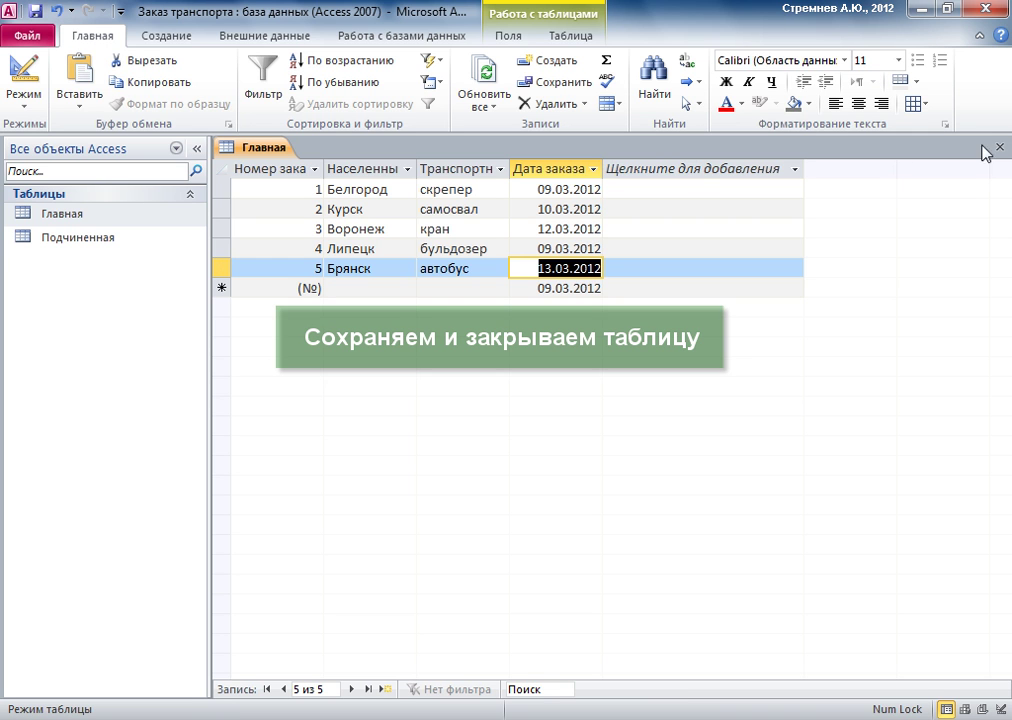